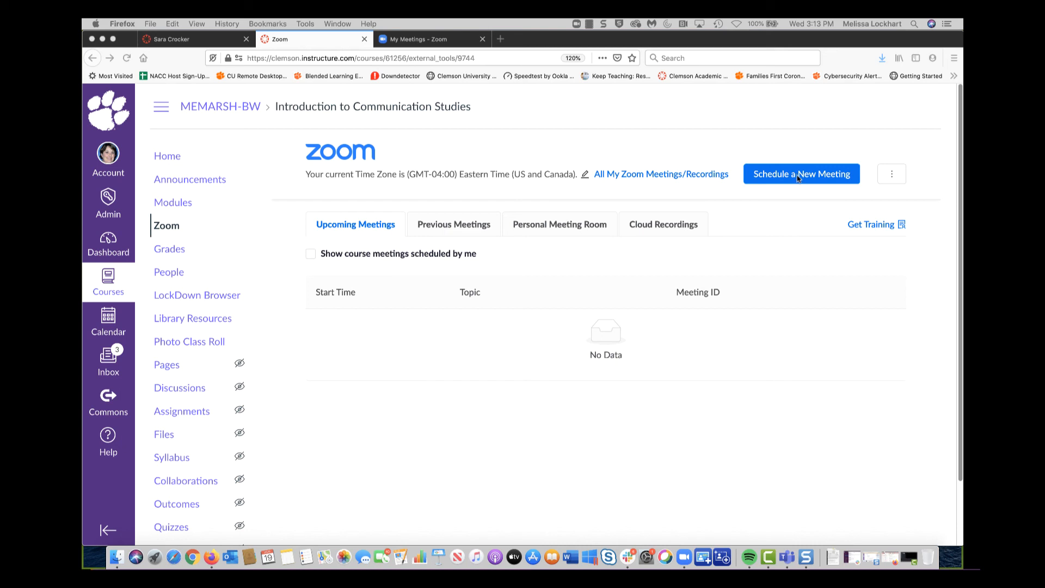
# Start a new course meeting and retitle its topic 'Office Hours'
pyautogui.click(797, 178)
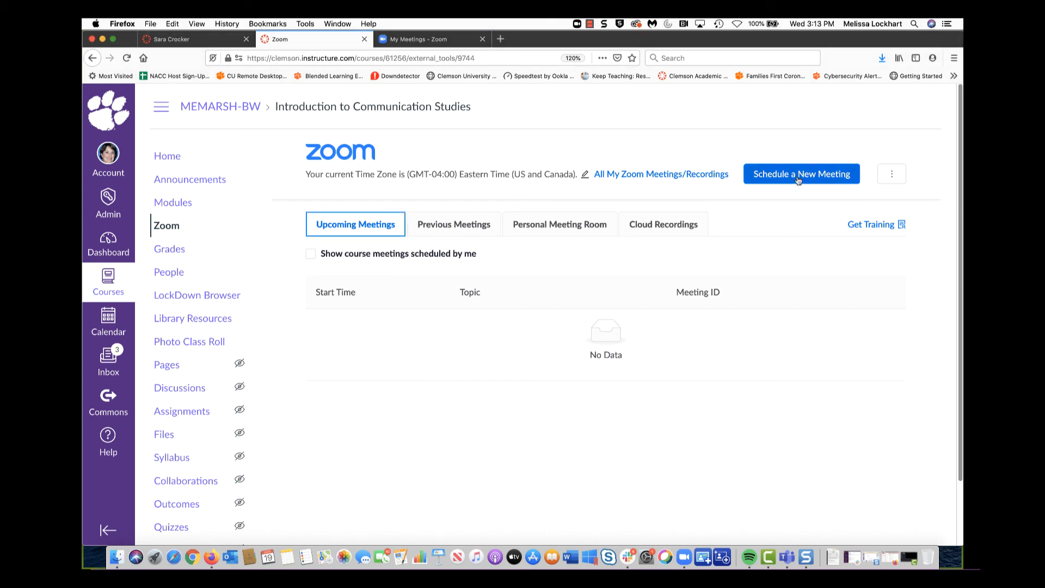
pyautogui.moveTo(606, 259); pyautogui.dragTo(419, 265)
pyautogui.write('Offi')
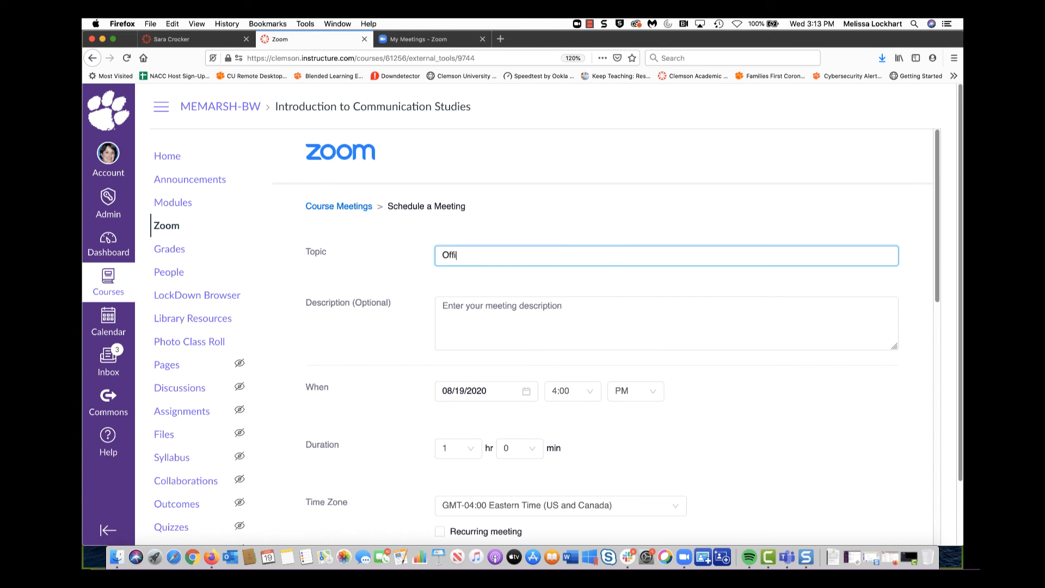
pyautogui.write('ce Hours')
pyautogui.scroll(-4, 718, 340)
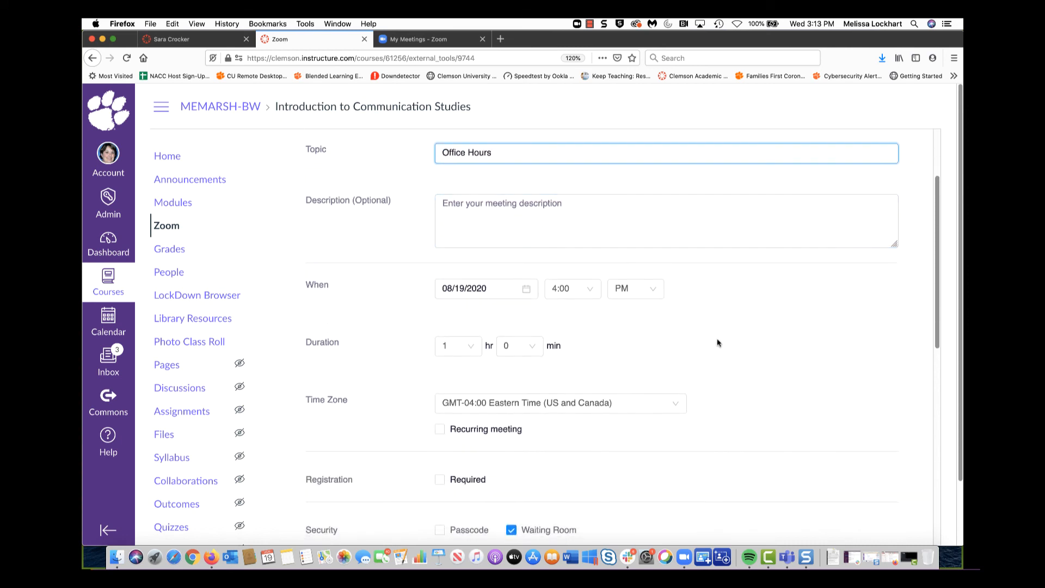
# Keep the date at August 19, set duration to 2 hours, and make it recurring
pyautogui.click(528, 288)
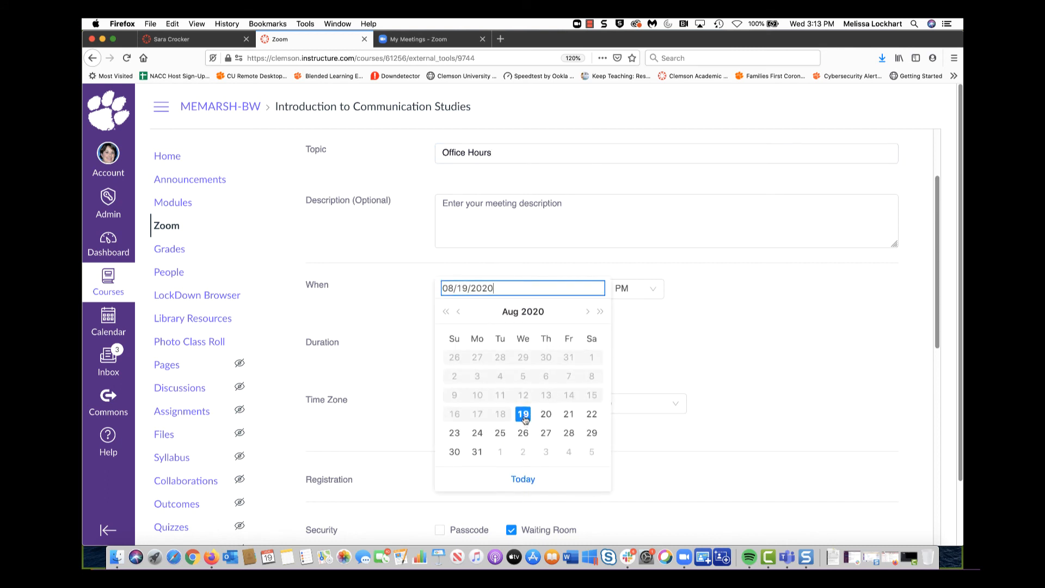
pyautogui.click(523, 414)
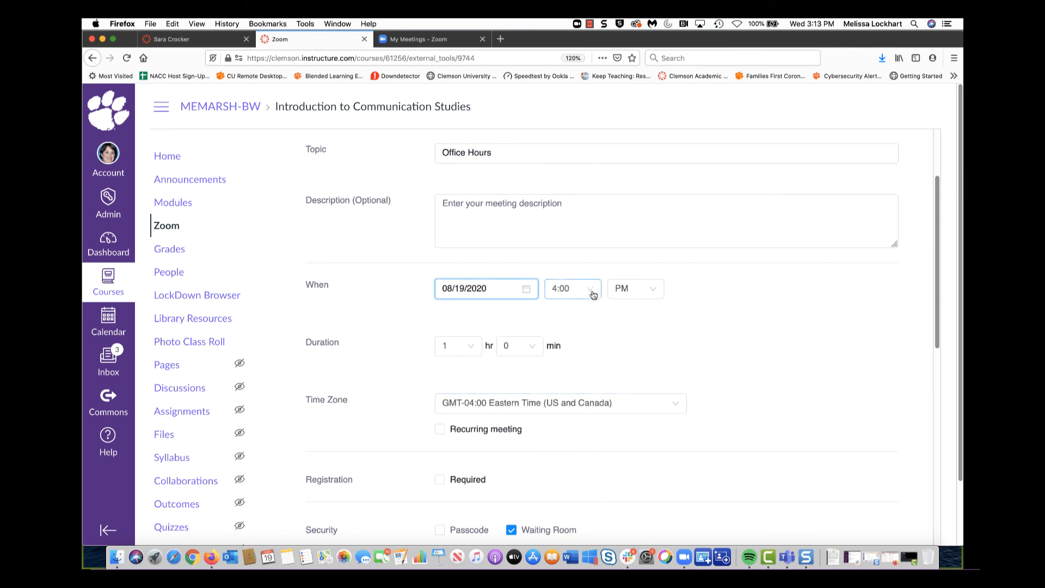
pyautogui.click(457, 345)
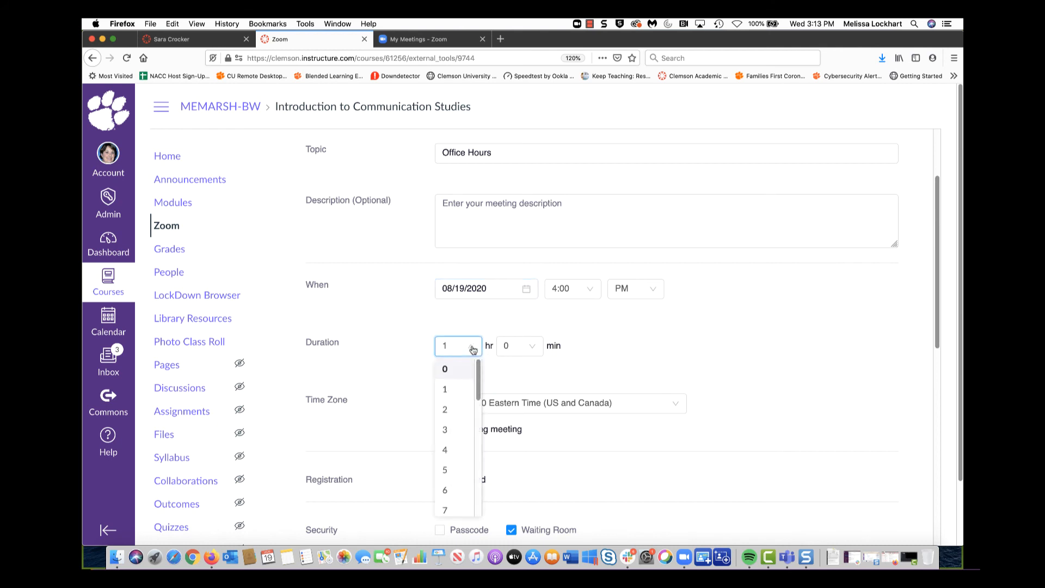
pyautogui.click(448, 410)
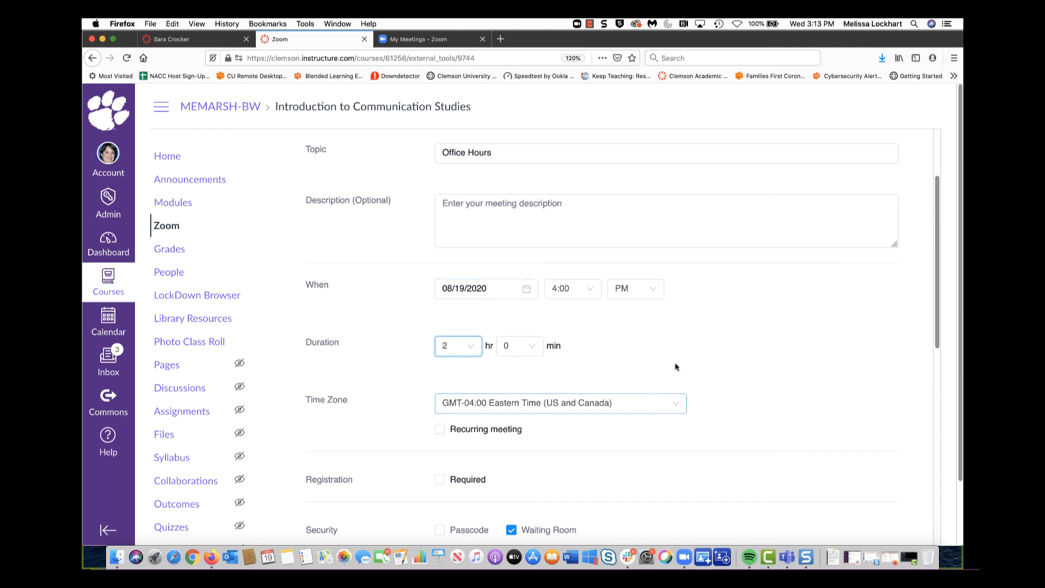
pyautogui.click(440, 429)
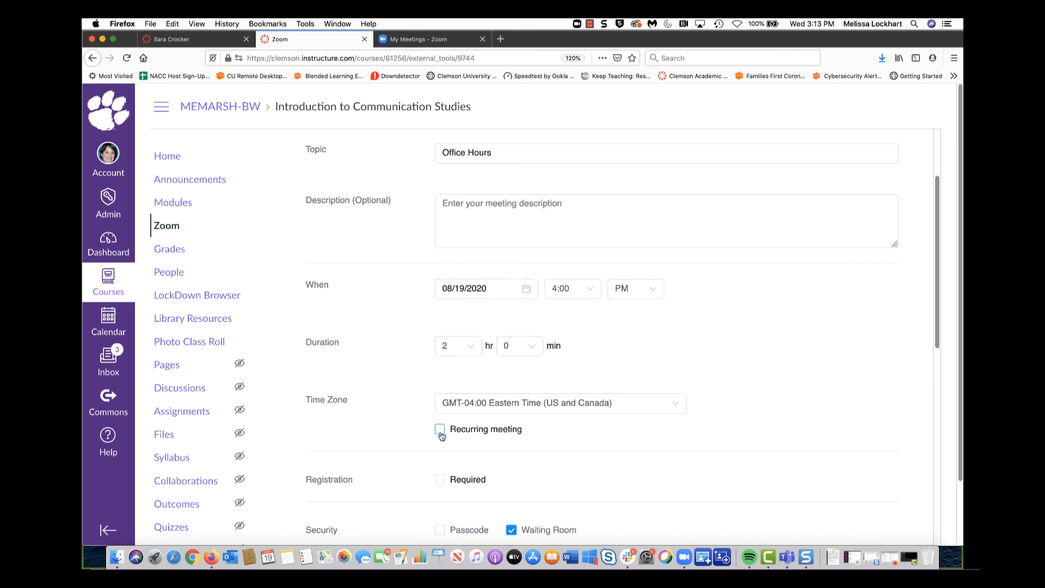
pyautogui.scroll(-5, 694, 408)
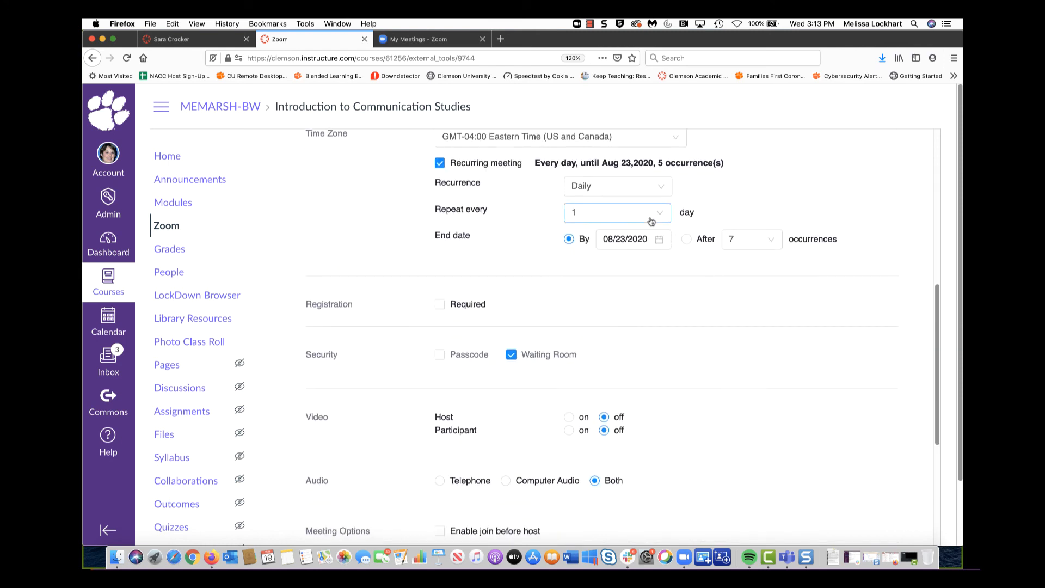
# Set recurrence to Weekly with the series ending on December 11, 2020
pyautogui.click(668, 191)
pyautogui.click(630, 231)
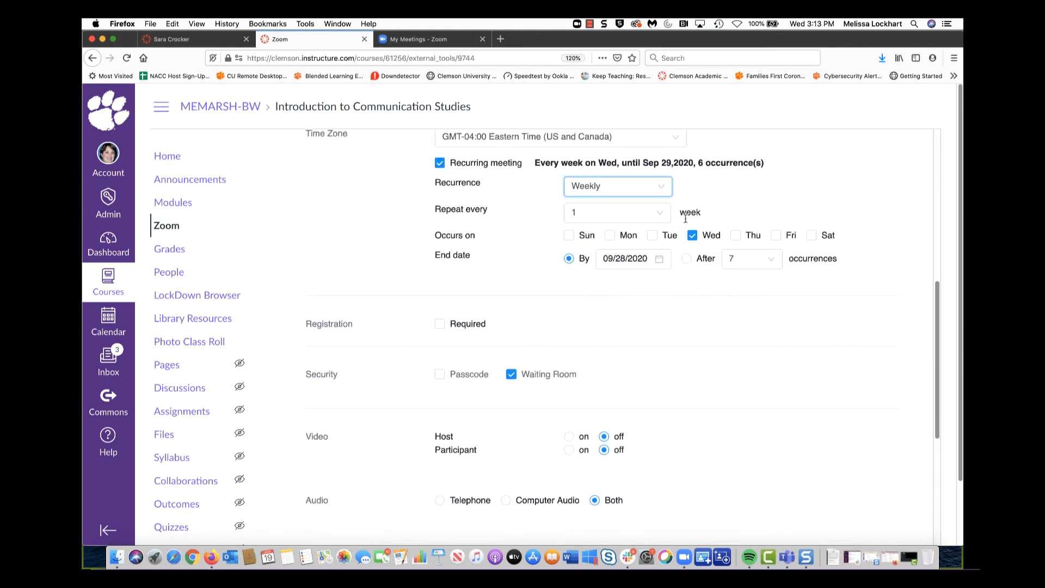
pyautogui.click(662, 262)
pyautogui.click(748, 283)
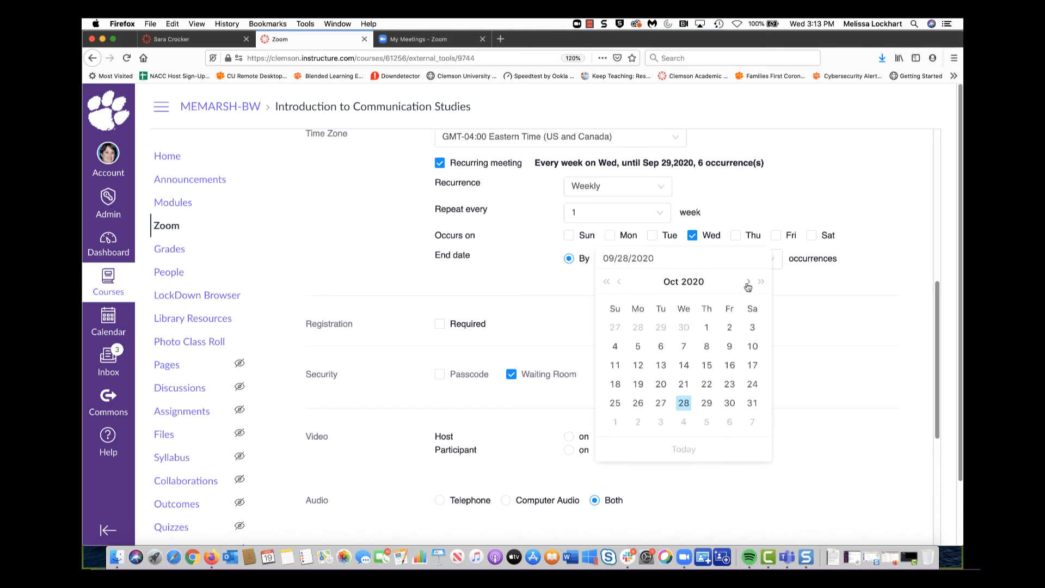
pyautogui.click(747, 283)
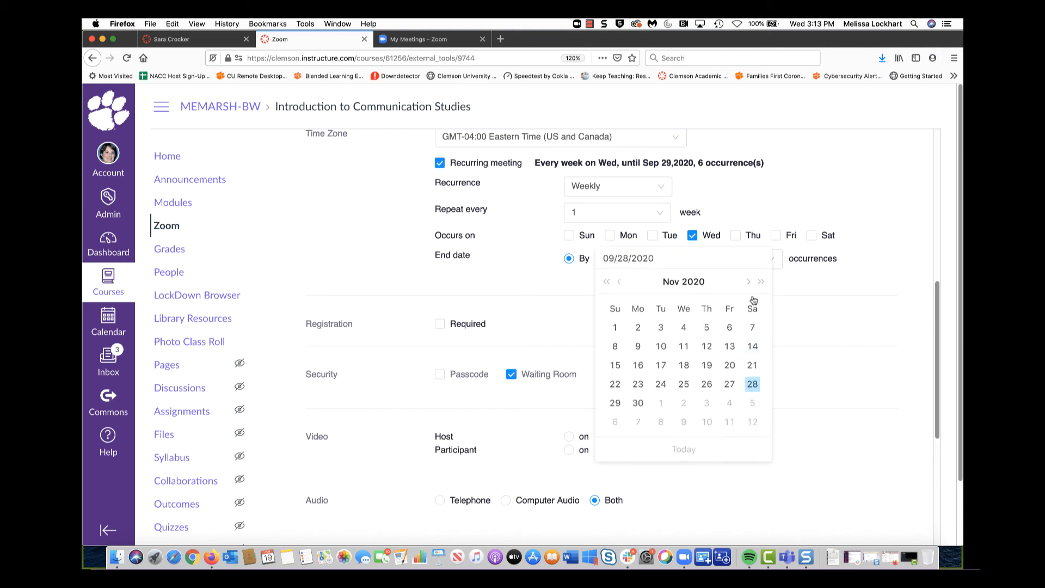
pyautogui.click(749, 283)
pyautogui.click(729, 347)
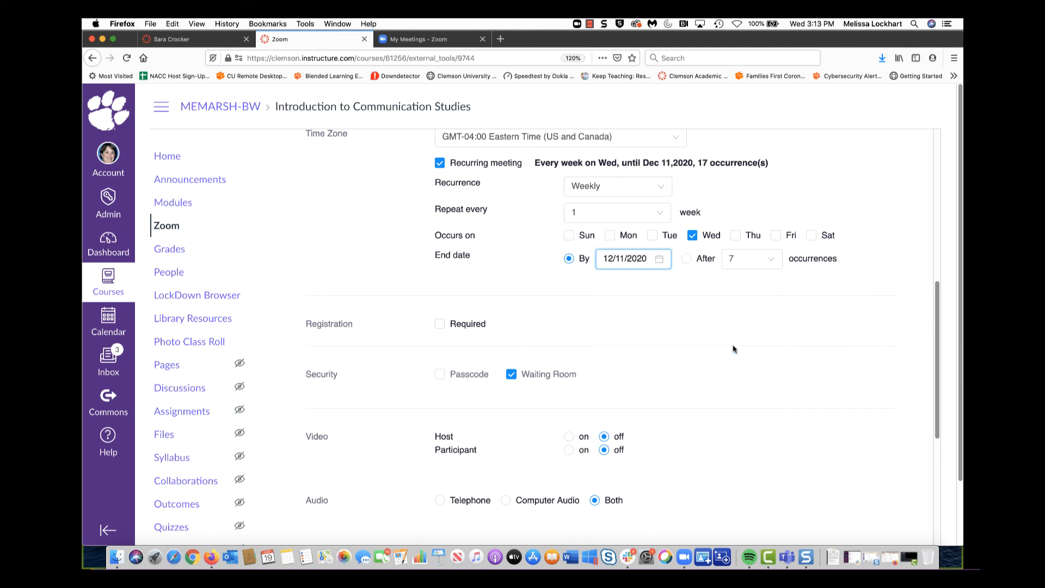
pyautogui.scroll(-1, 775, 349)
pyautogui.scroll(-1, 775, 349)
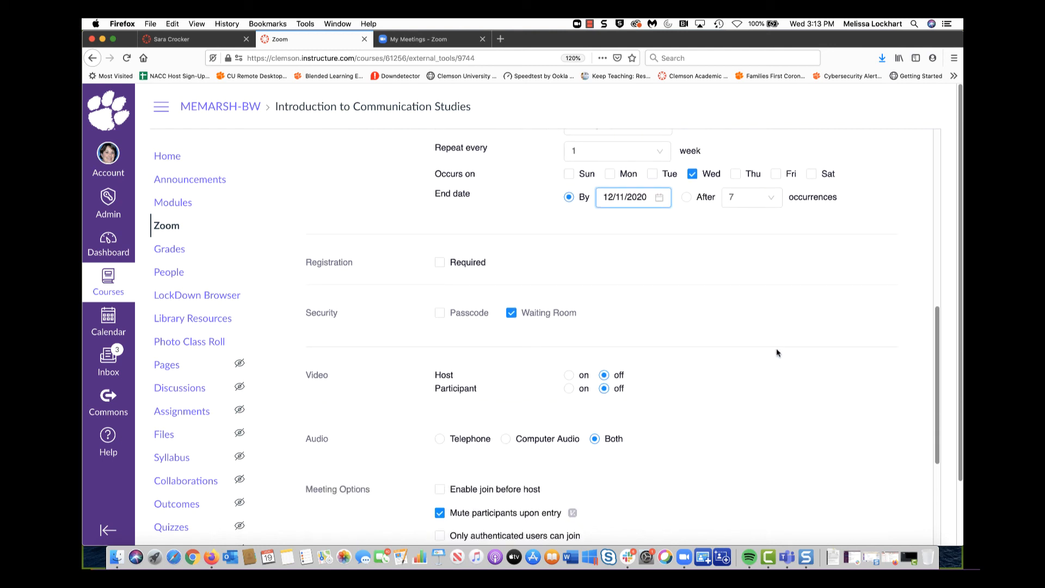
pyautogui.scroll(1, 779, 356)
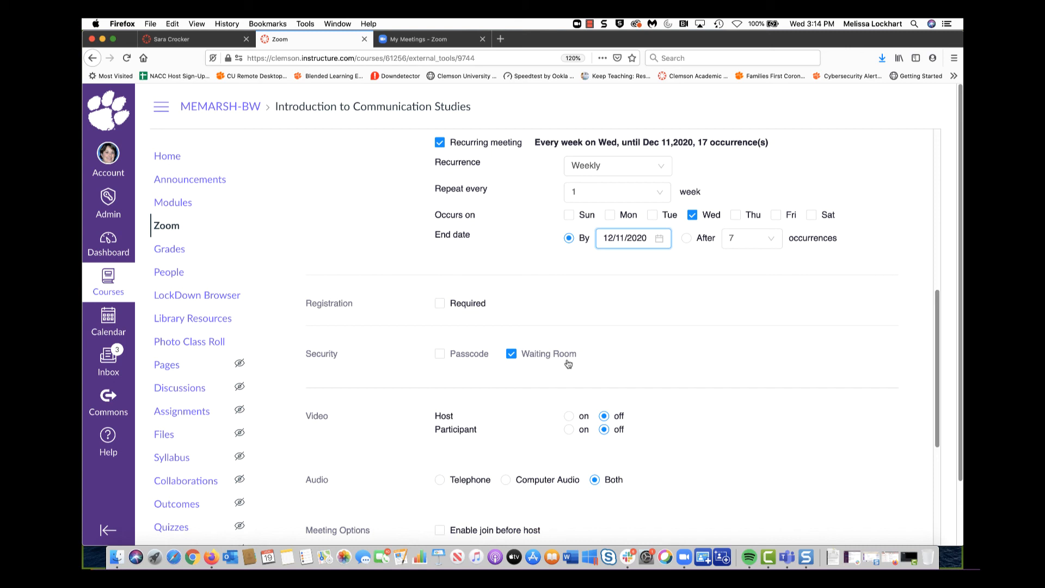
pyautogui.click(417, 40)
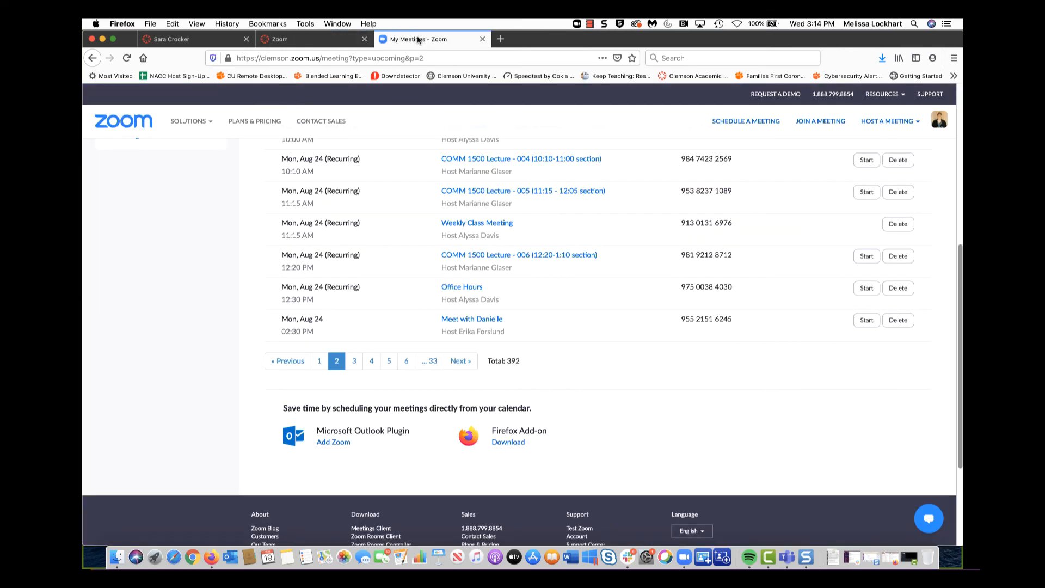
pyautogui.scroll(6, 396, 196)
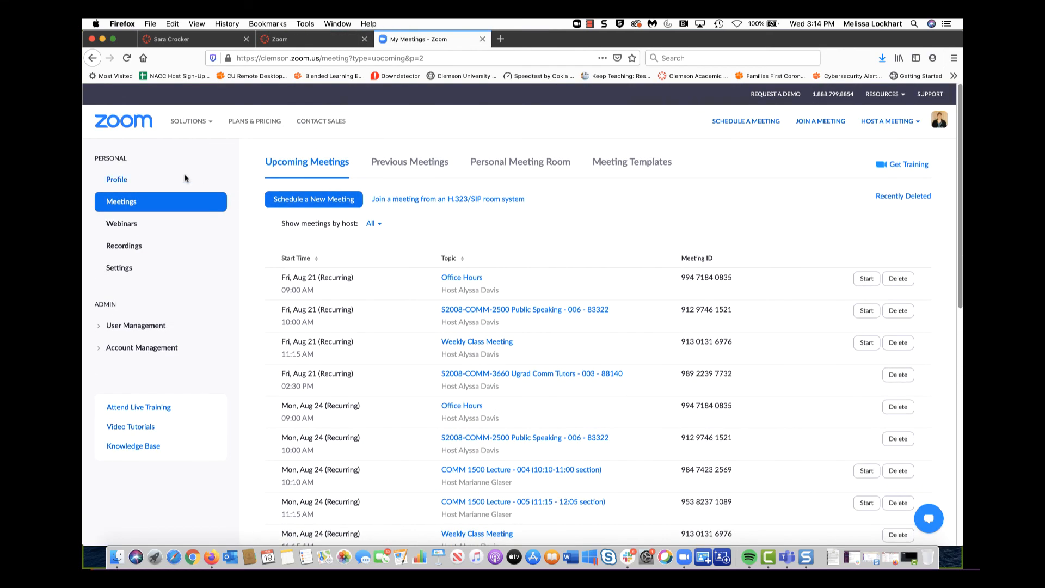
pyautogui.click(117, 268)
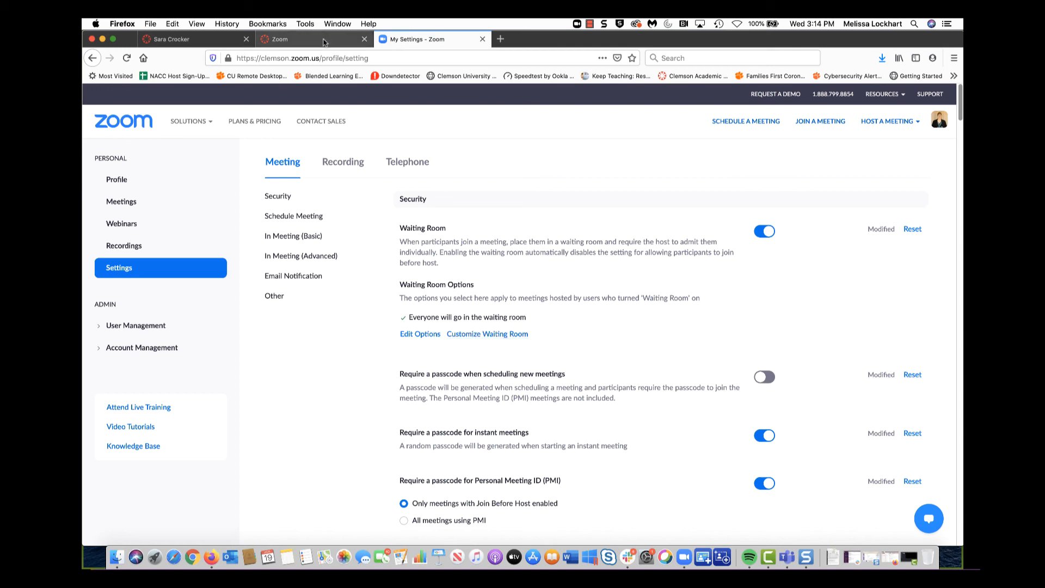
pyautogui.click(200, 41)
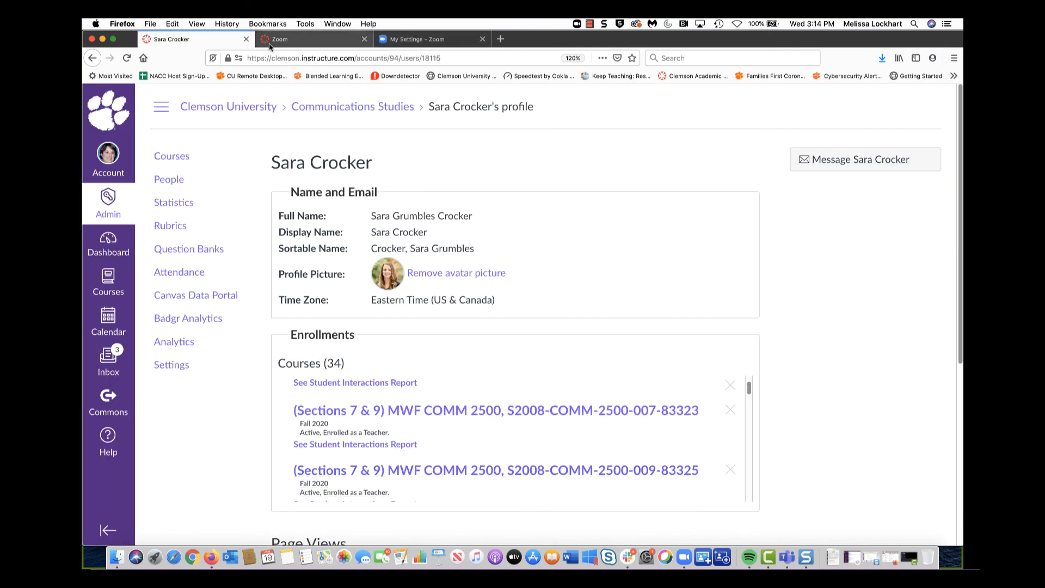
pyautogui.click(294, 39)
pyautogui.click(822, 277)
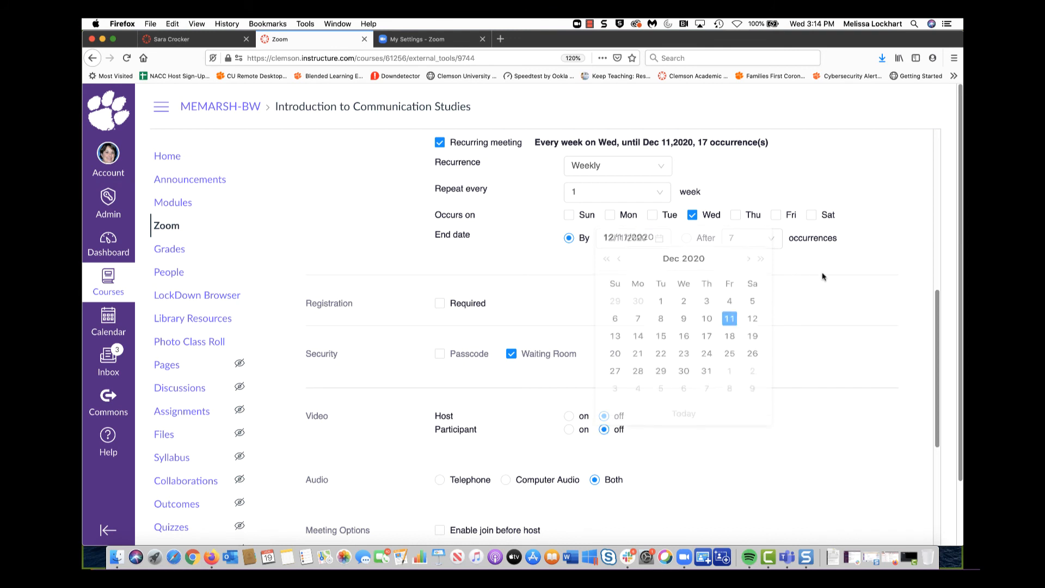
# Expand Advanced Options and enter an alternative host's e-mail address
pyautogui.scroll(-5, 796, 414)
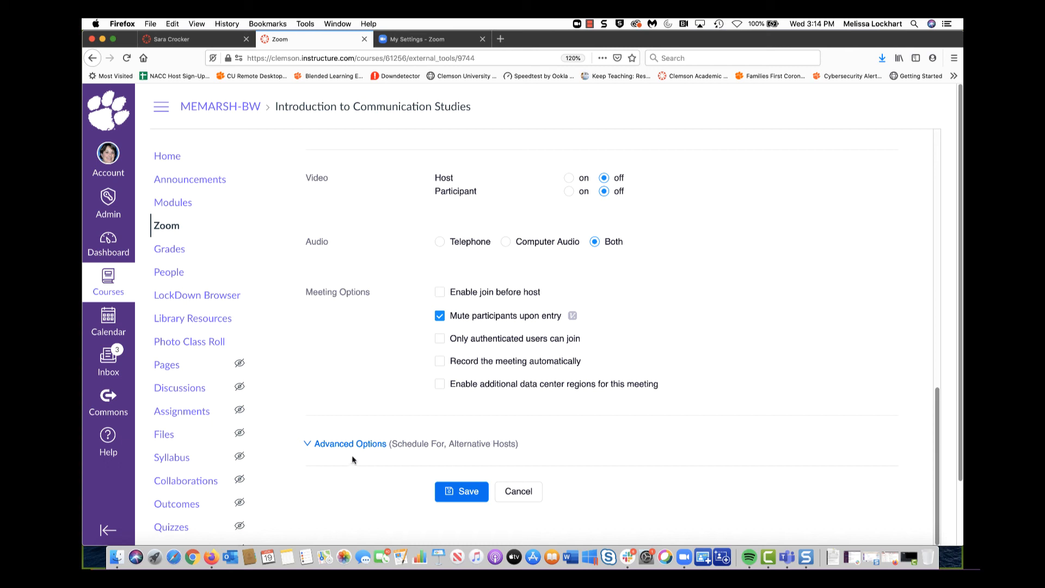
pyautogui.click(310, 446)
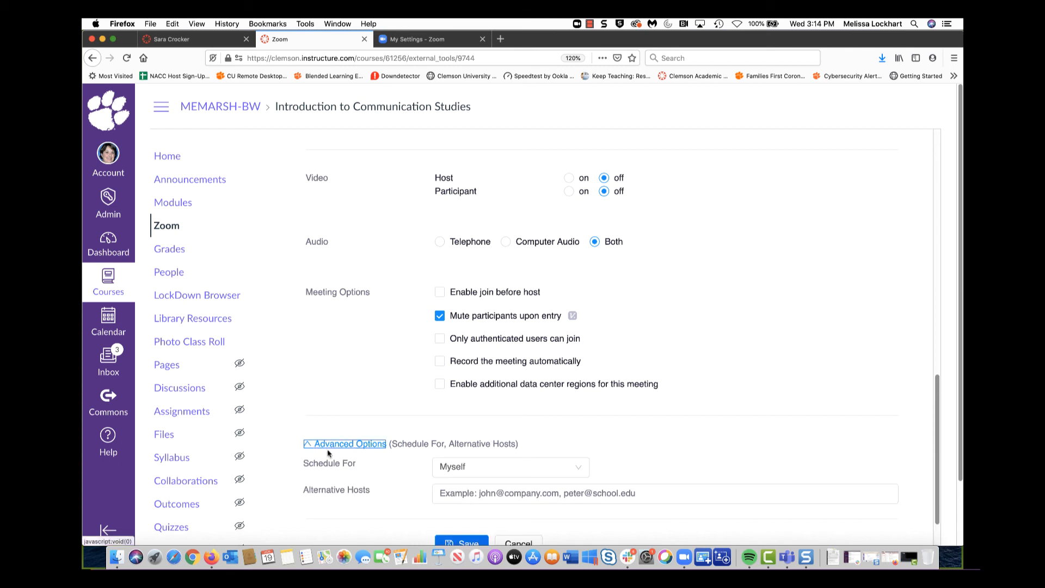
pyautogui.click(455, 493)
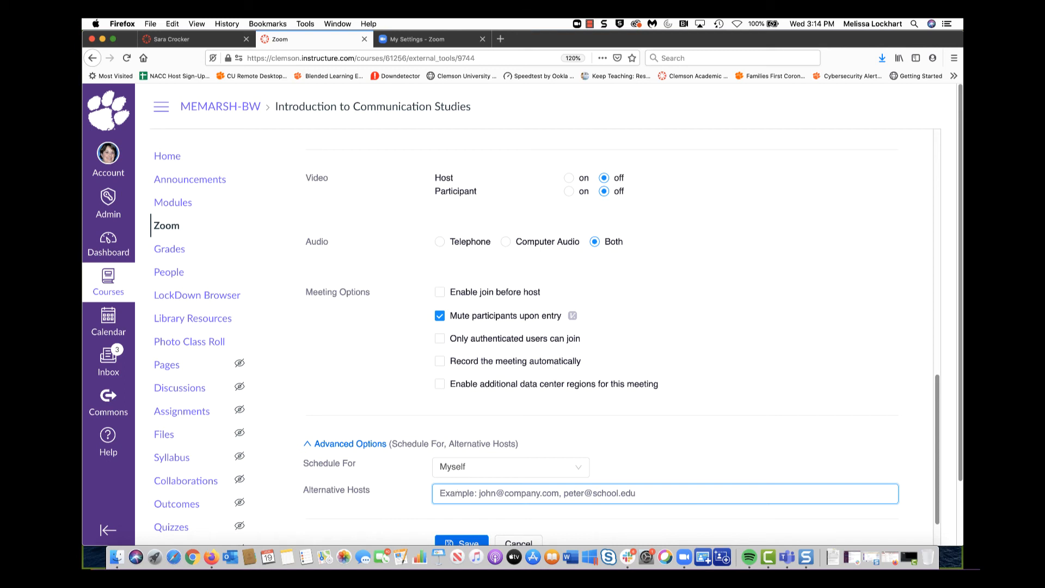
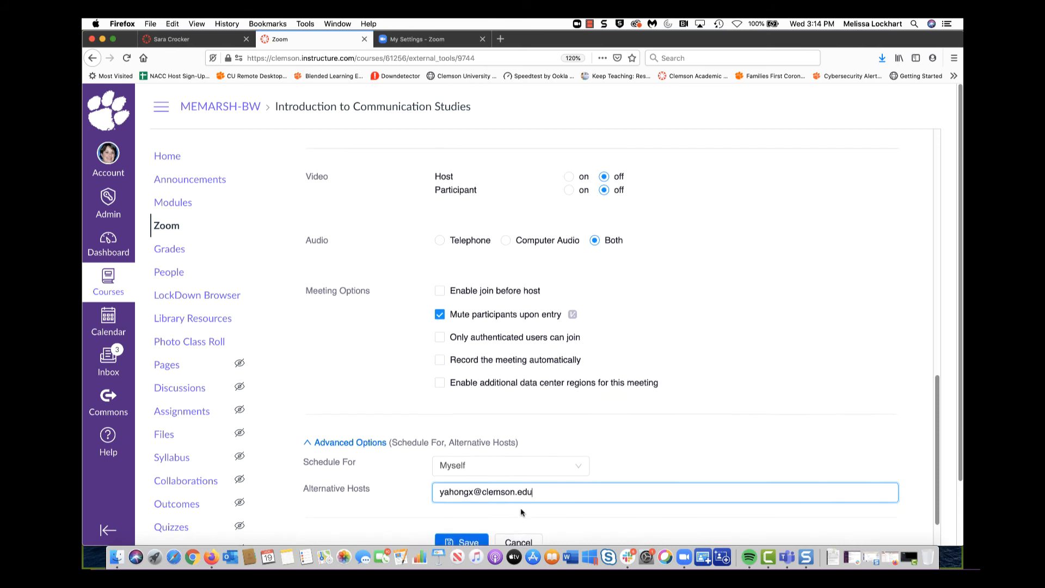
pyautogui.scroll(-2, 521, 511)
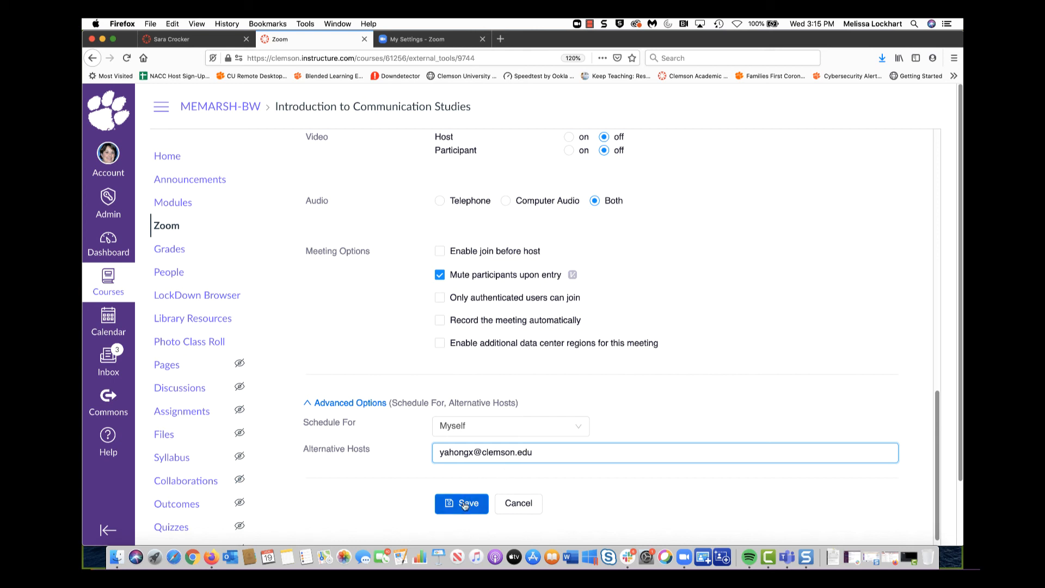
# Copy and remove the alternative host address, then save the meeting without one
pyautogui.moveTo(547, 453); pyautogui.dragTo(423, 455)
pyautogui.press('super+c')
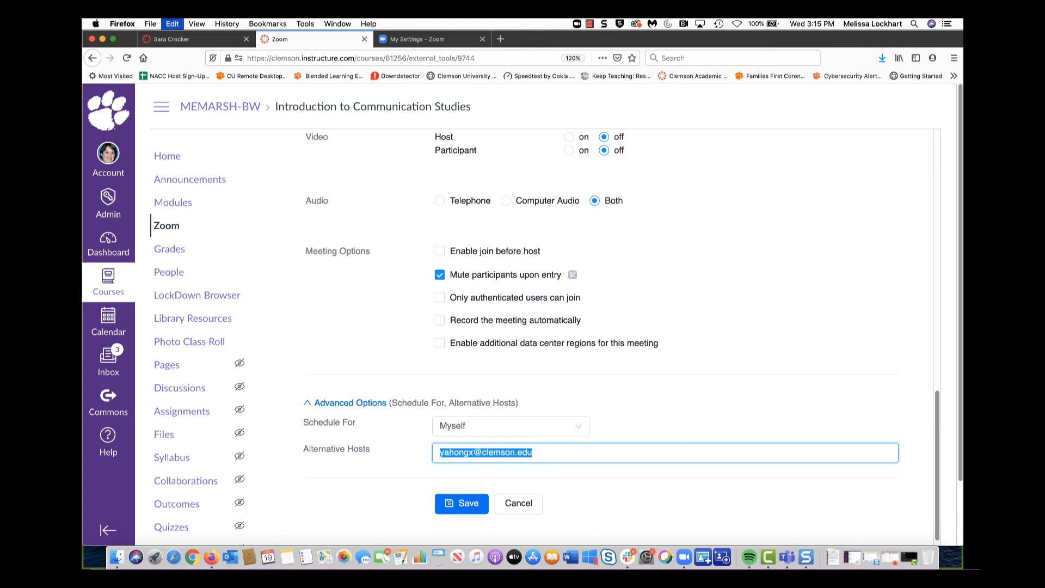
pyautogui.press('BackSpace')
pyautogui.click(459, 503)
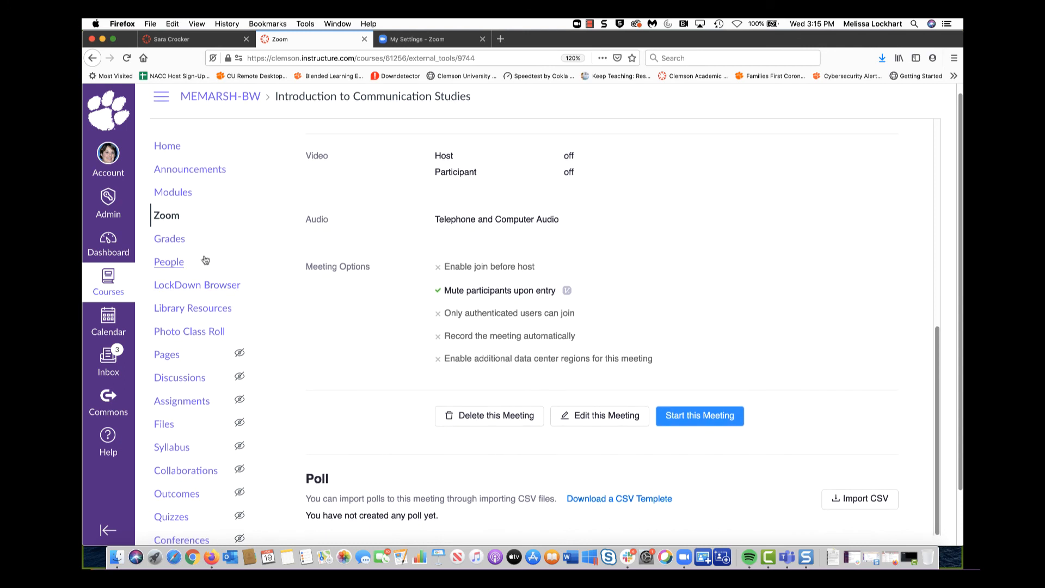
# Delete all occurrences of Office Hours from the course Zoom list and begin a new meeting
pyautogui.click(165, 215)
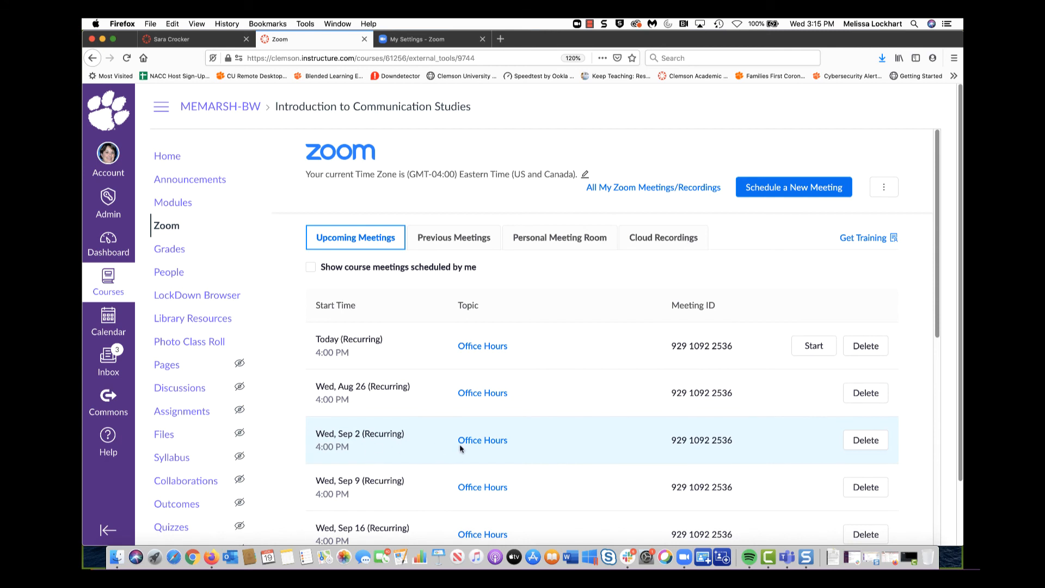
pyautogui.click(866, 346)
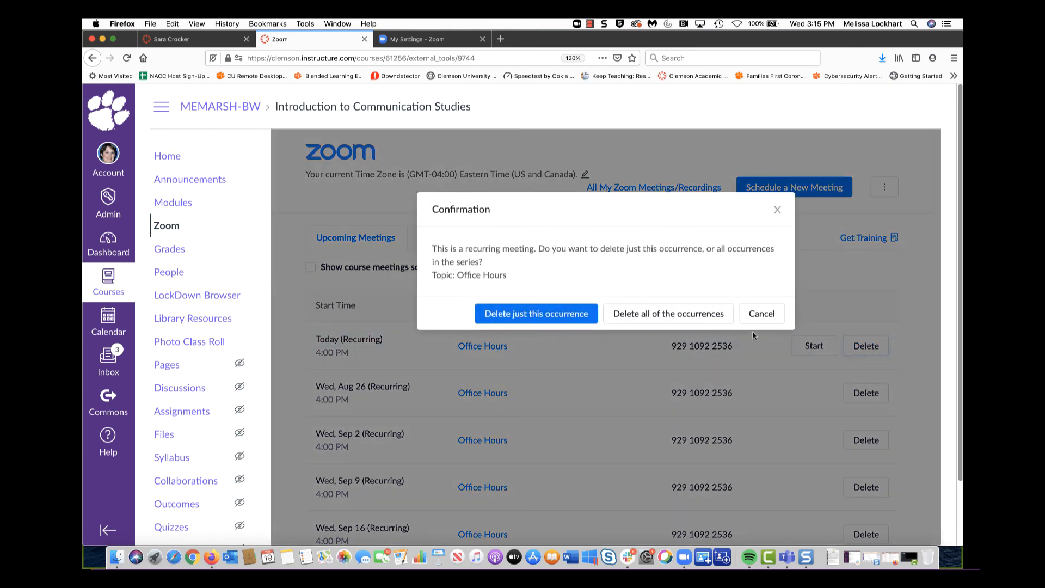
pyautogui.click(668, 317)
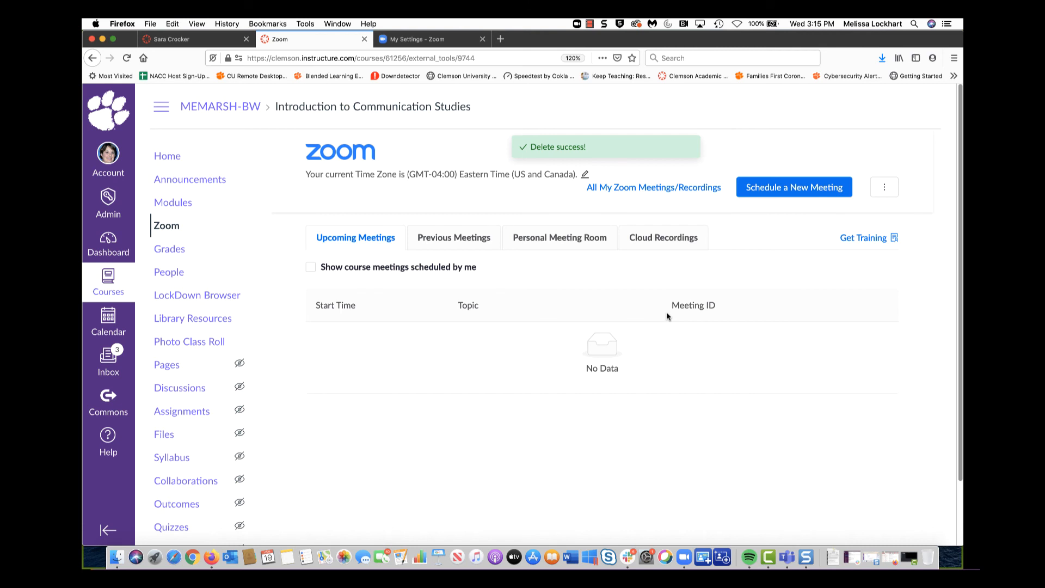
pyautogui.click(777, 191)
pyautogui.click(604, 254)
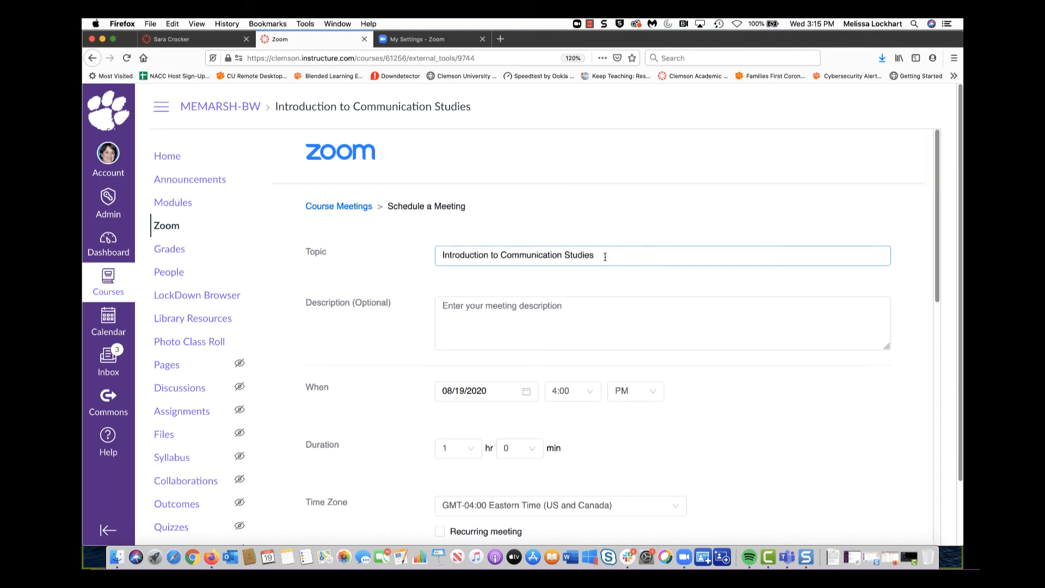
# Select the new form's topic text and switch to the 'My Settings - Zoom' tab
pyautogui.tripleClick(438, 252)
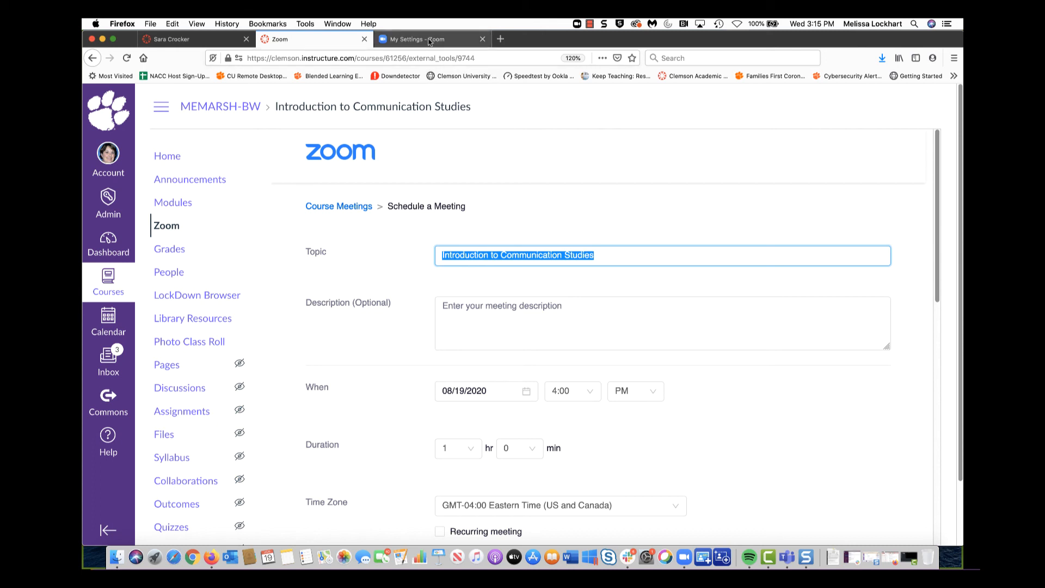
pyautogui.click(429, 40)
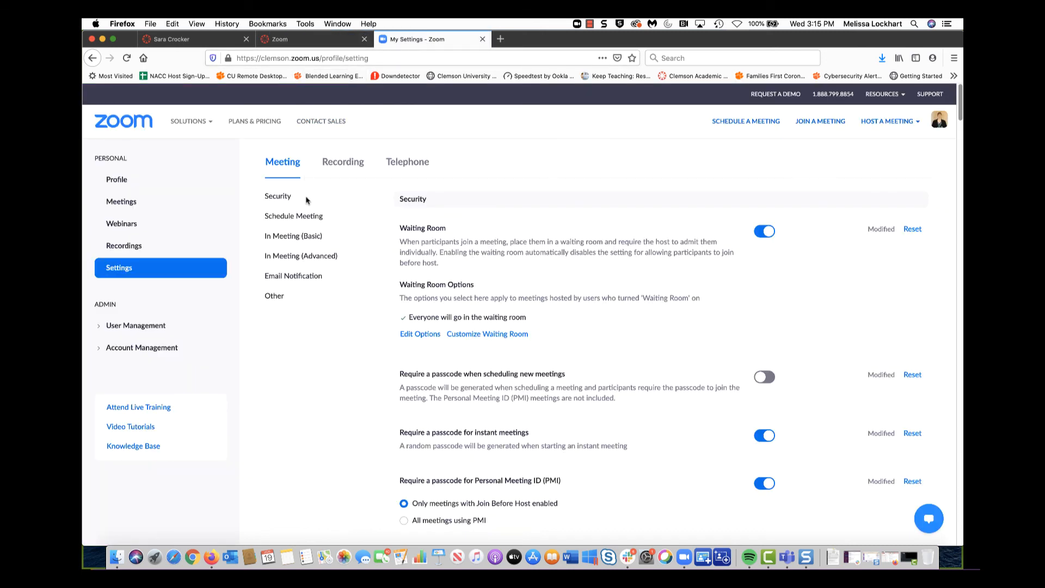
# Go to the Profile page from the Zoom web portal sidebar
pyautogui.click(124, 179)
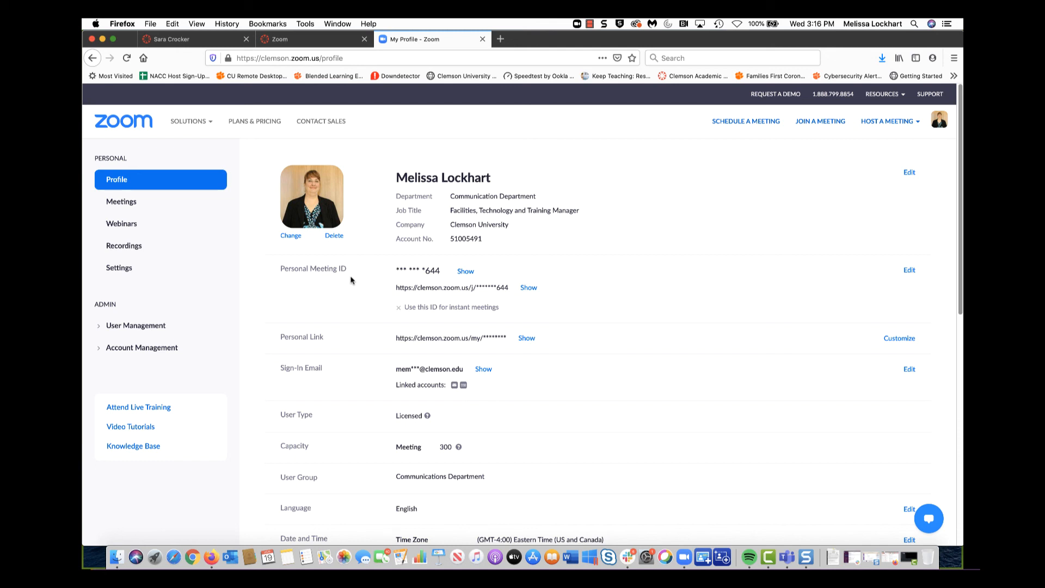
# Begin customizing the Personal Link, cancel without changes, and return to the Canvas tab
pyautogui.click(898, 338)
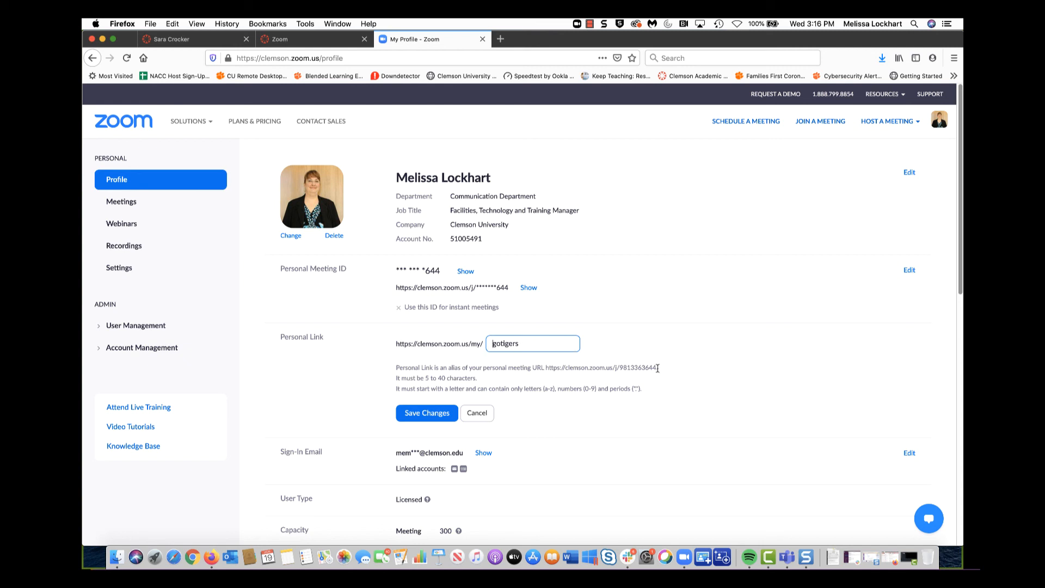
pyautogui.moveTo(657, 368); pyautogui.dragTo(619, 368)
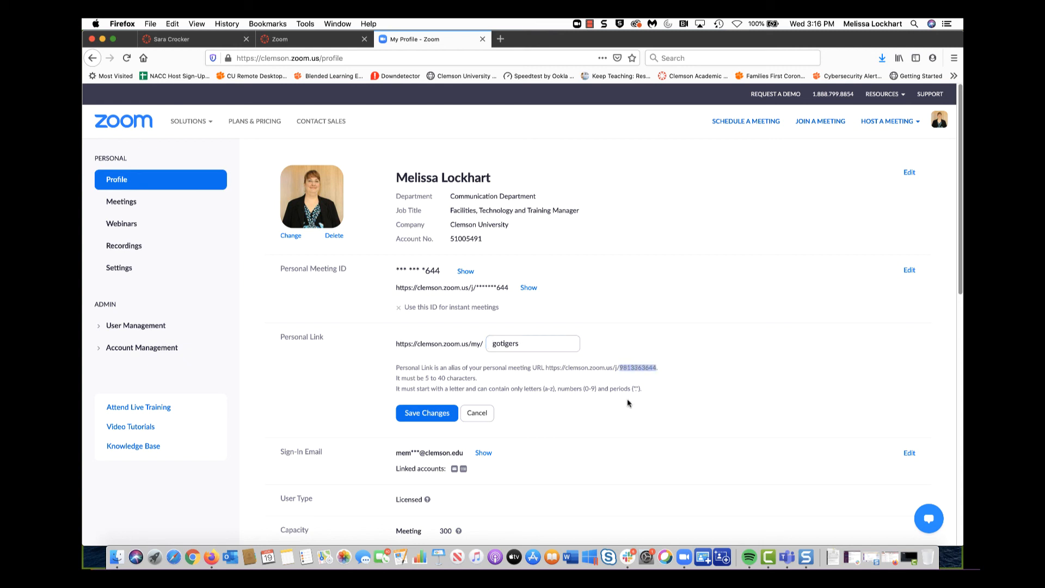
pyautogui.click(524, 344)
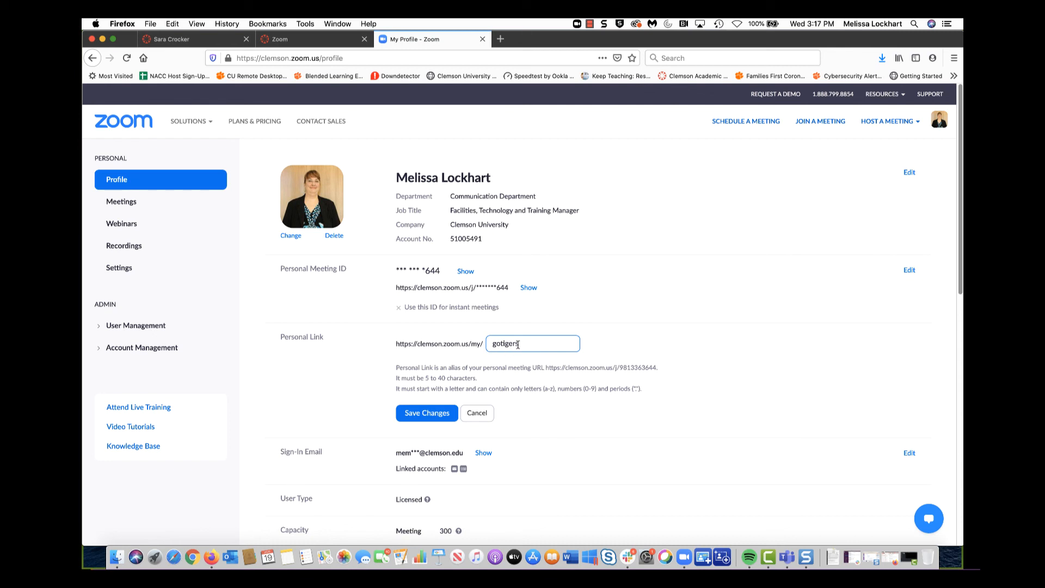
pyautogui.press('BackSpace')
pyautogui.click(477, 412)
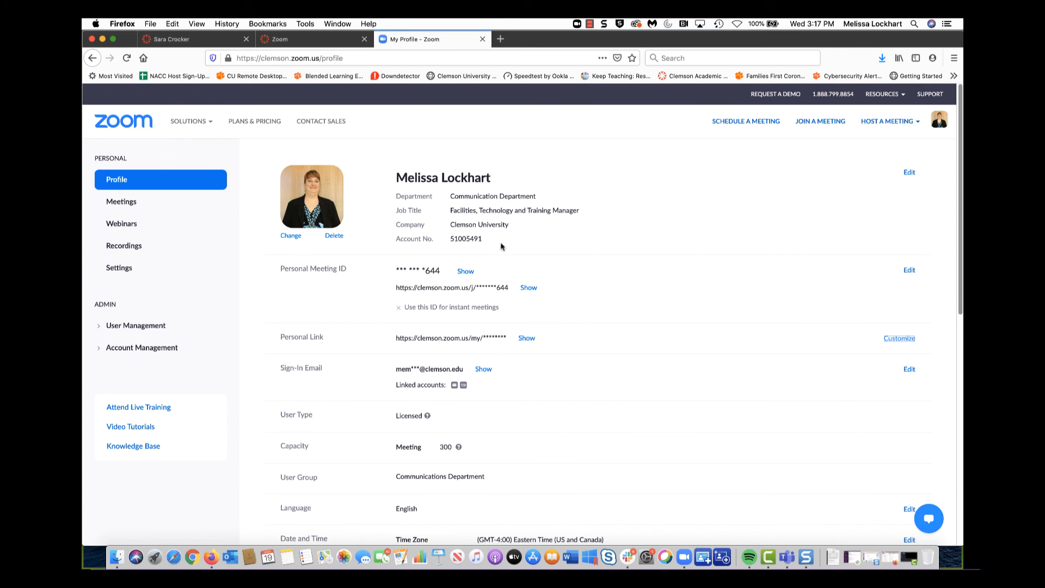
pyautogui.click(333, 43)
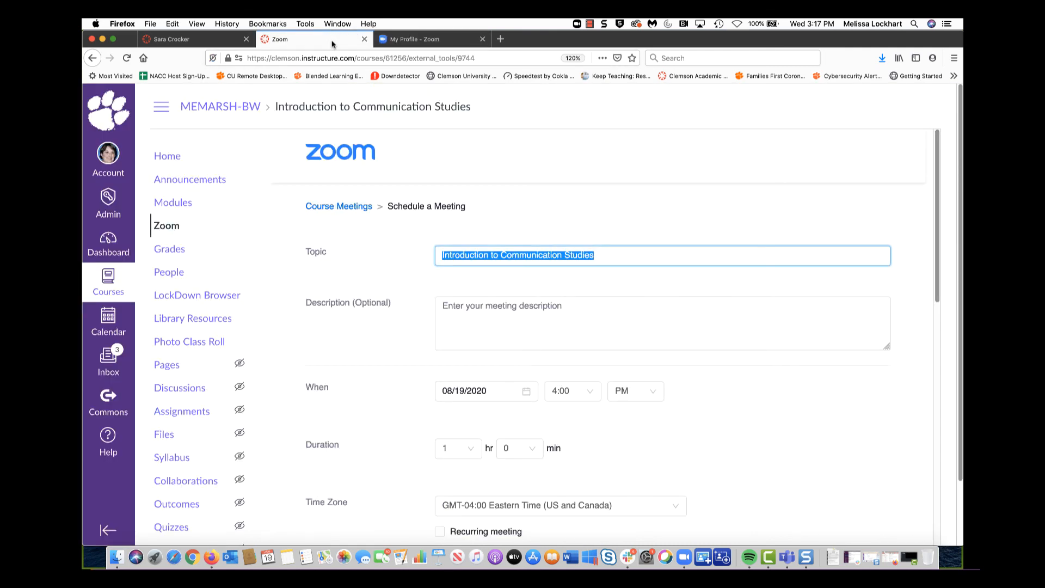
# Replace the meeting topic with 'Office Hours'
pyautogui.click(747, 417)
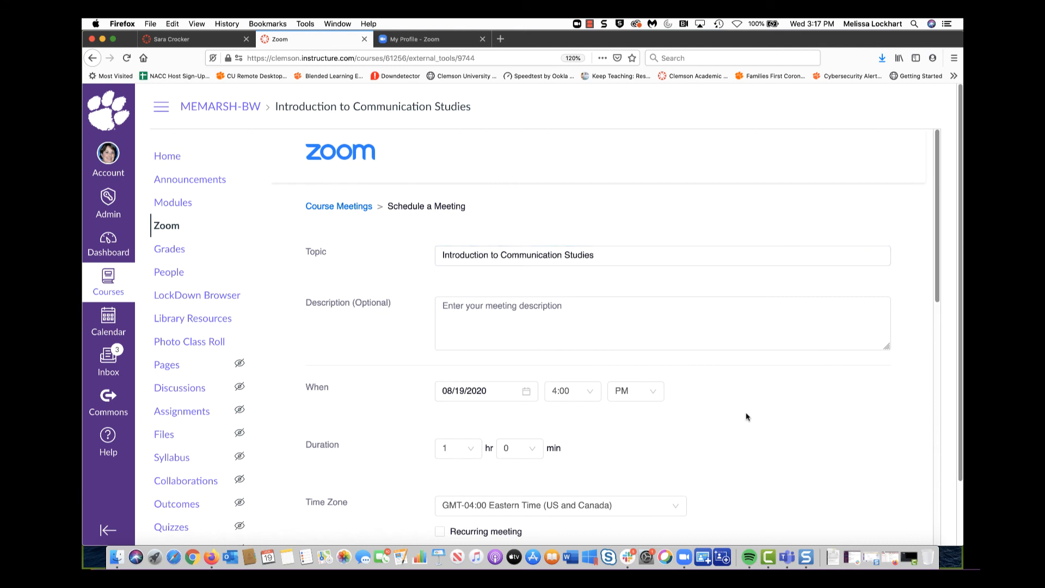
pyautogui.click(611, 256)
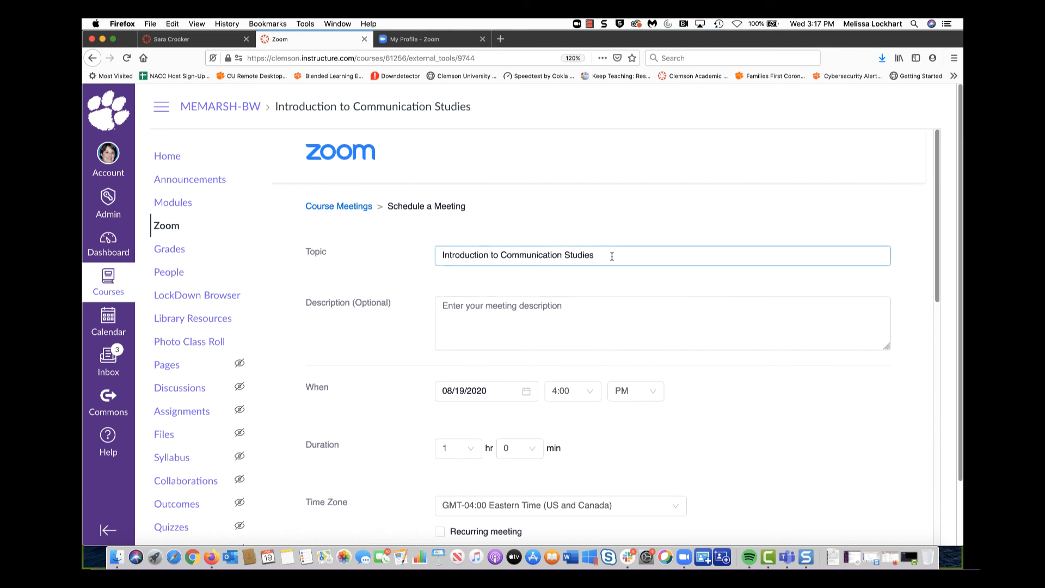
pyautogui.moveTo(612, 256); pyautogui.dragTo(431, 258)
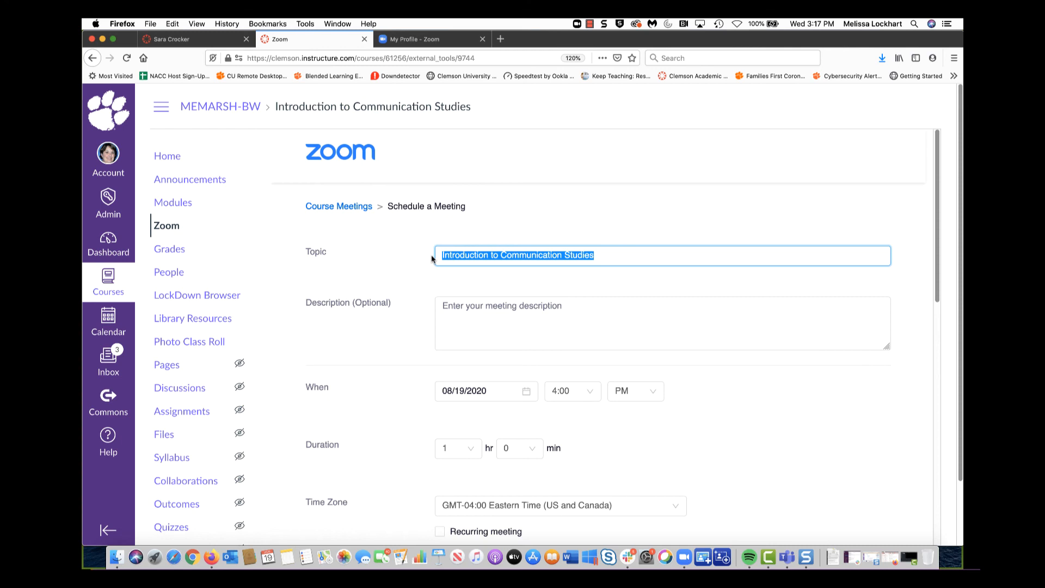
pyautogui.write('Of')
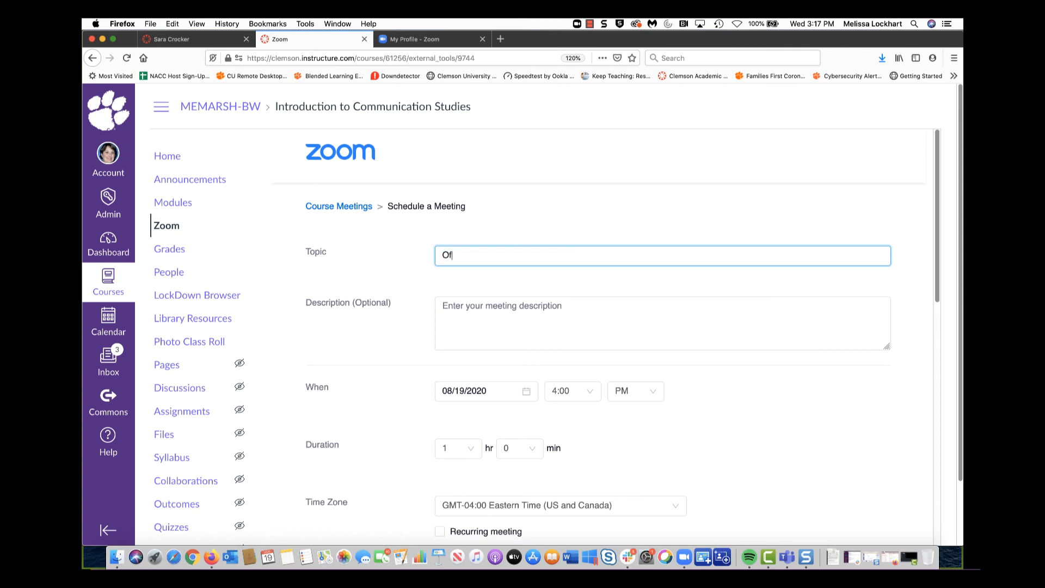
pyautogui.write('fice Hours')
pyautogui.scroll(-4, 737, 367)
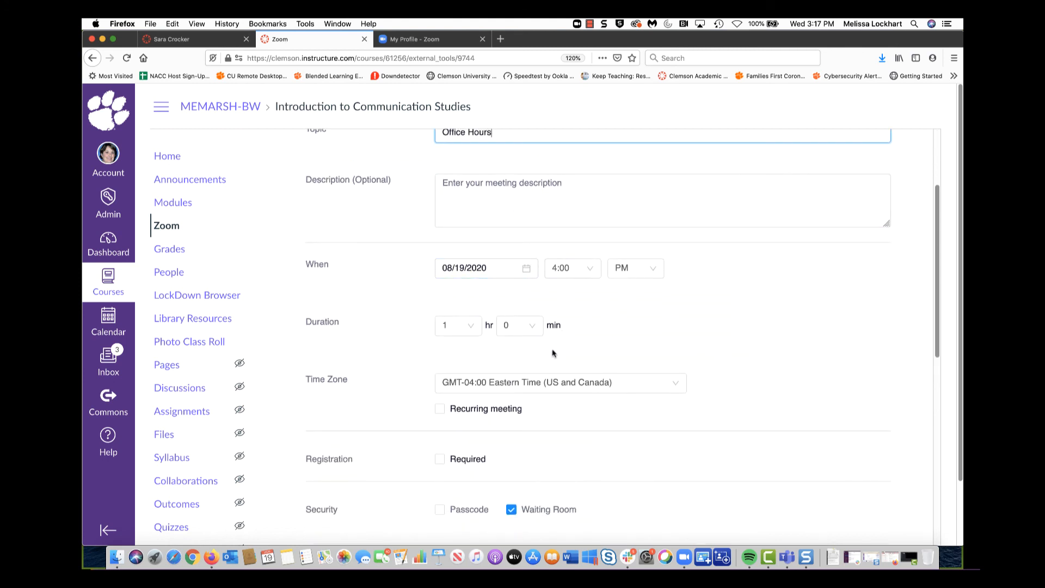
# Make it recurring with NoFixed Time, use the Personal Meeting ID, and save
pyautogui.click(439, 408)
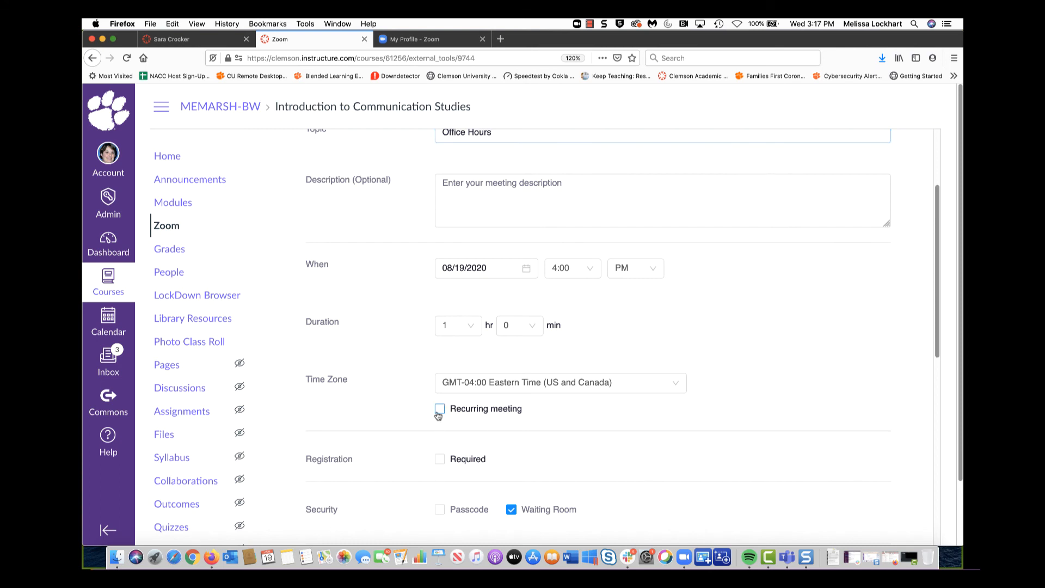
pyautogui.scroll(-3, 738, 339)
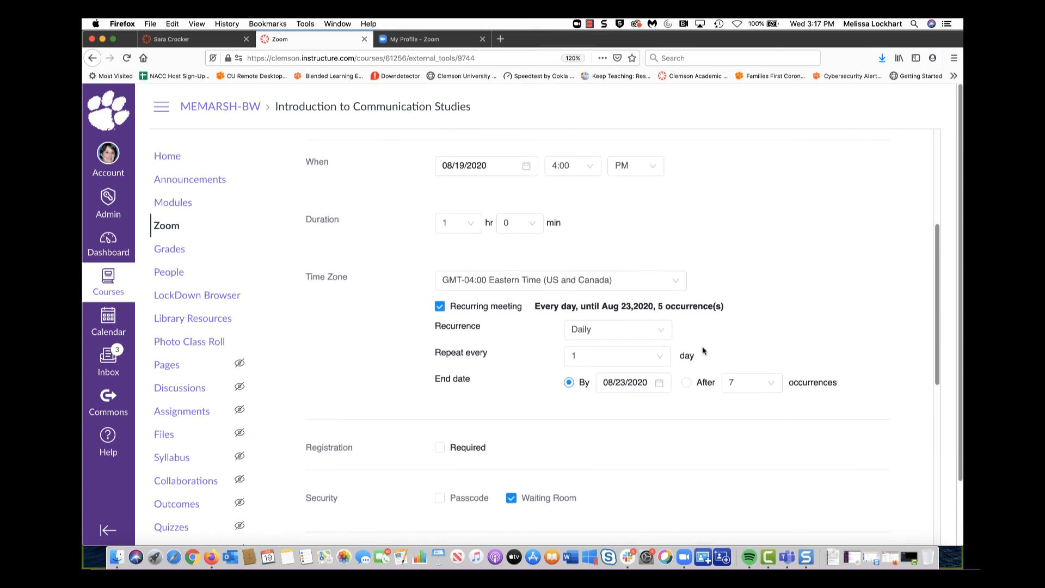
pyautogui.click(660, 332)
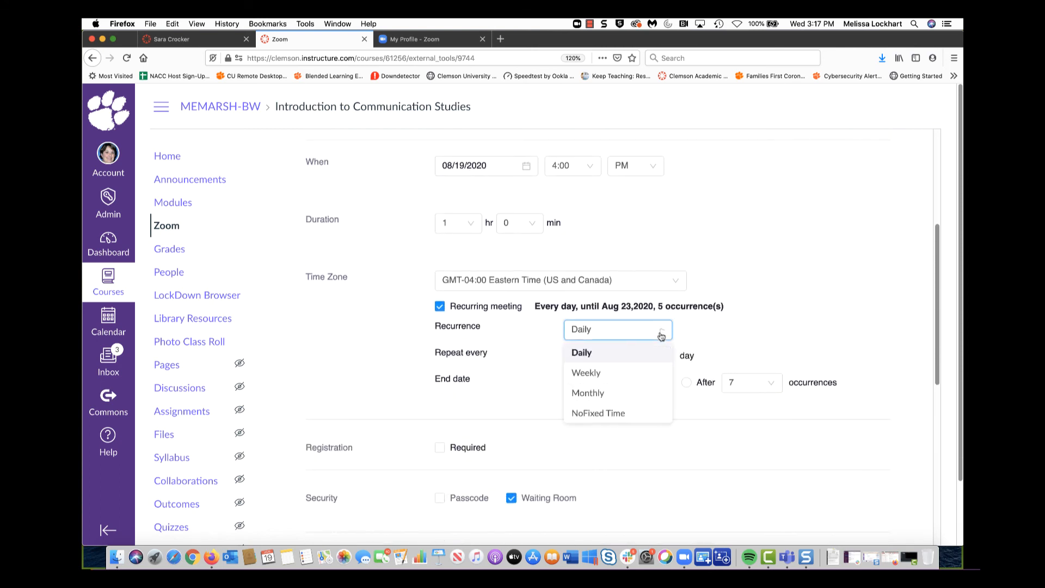
pyautogui.click(597, 413)
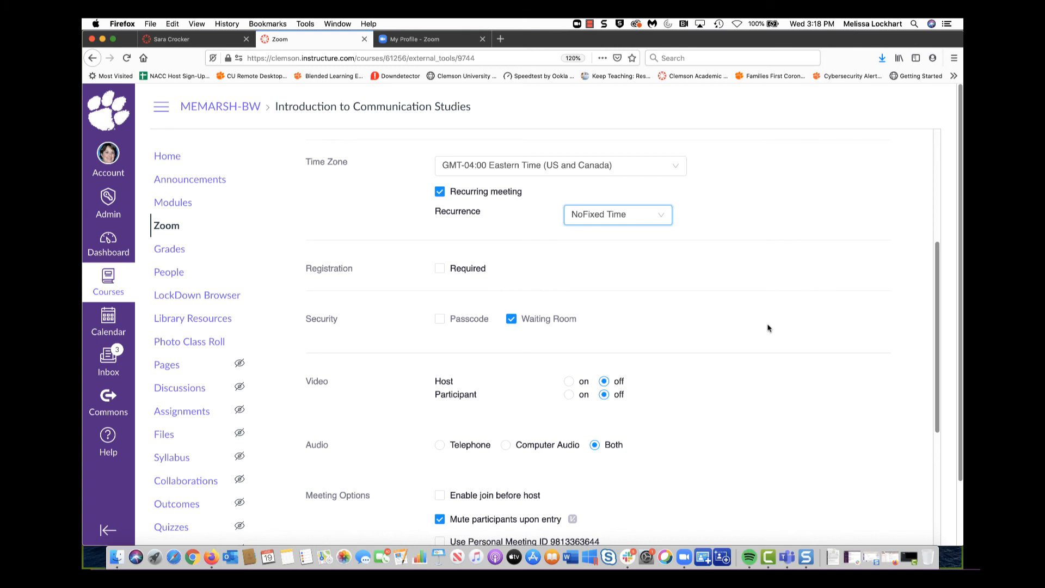
pyautogui.scroll(-5, 768, 328)
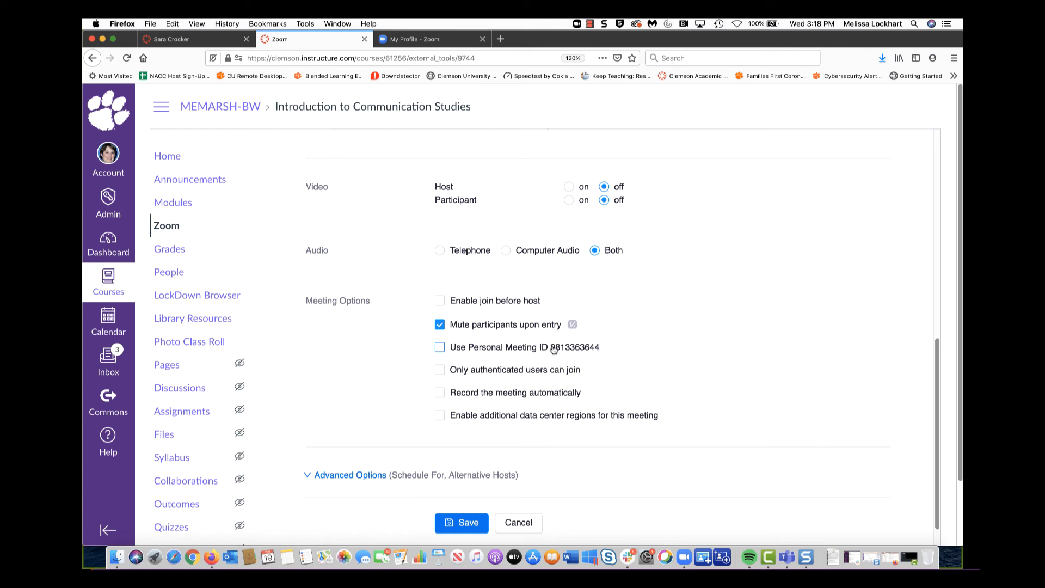
pyautogui.click(442, 348)
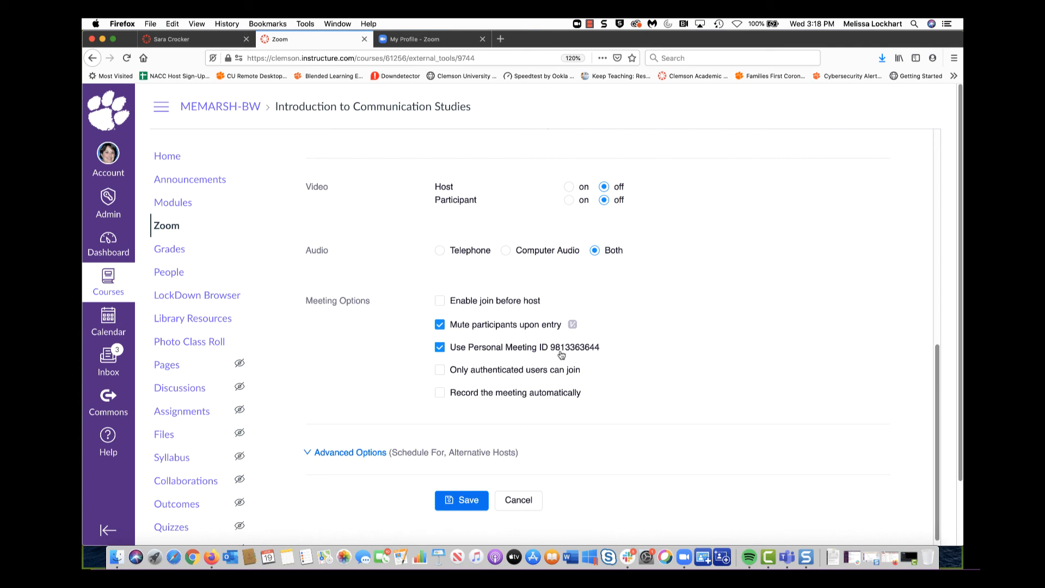
pyautogui.click(447, 498)
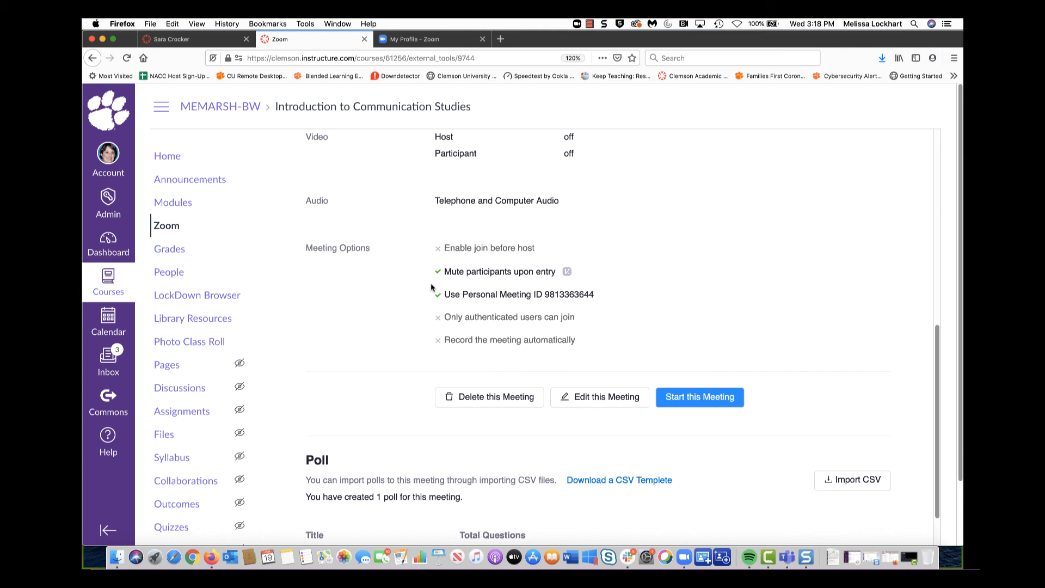
# Scroll up to view the saved Office Hours details with its meeting ID and join URL
pyautogui.scroll(10, 443, 294)
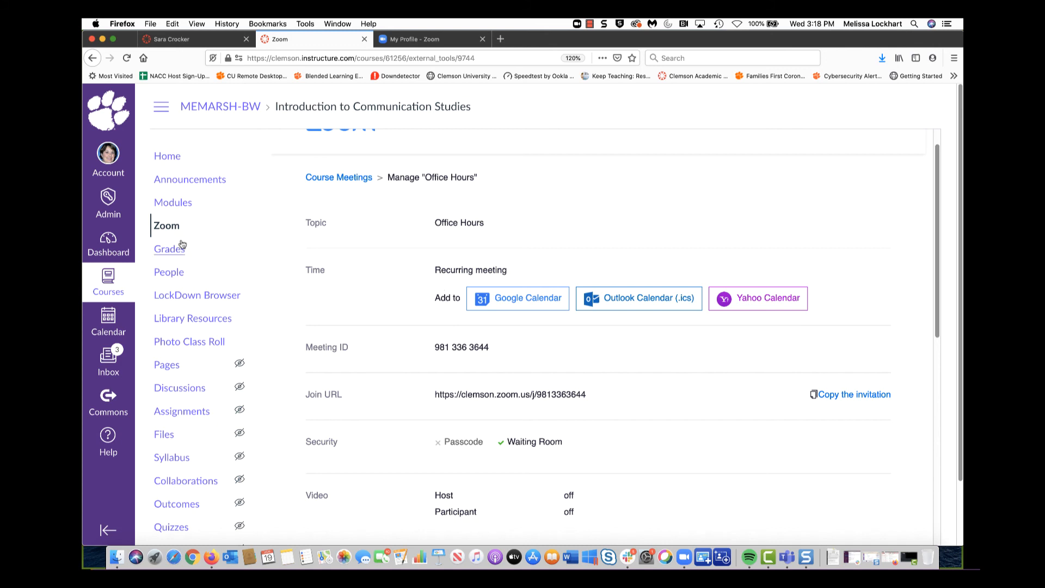
# Go to the COMM 2500 Public Speaking course's Zoom page and start a new meeting
pyautogui.click(108, 281)
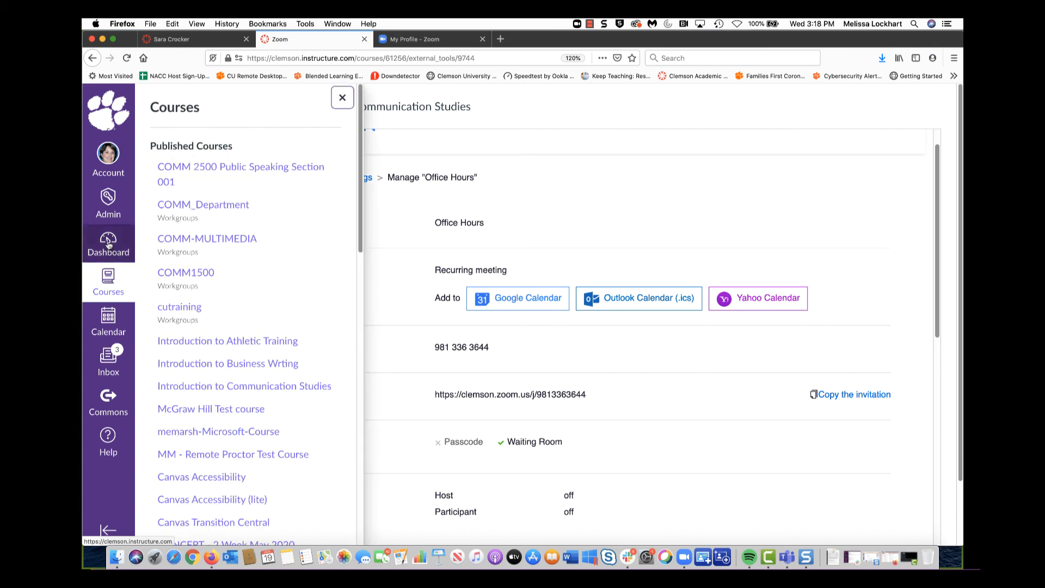
pyautogui.click(108, 245)
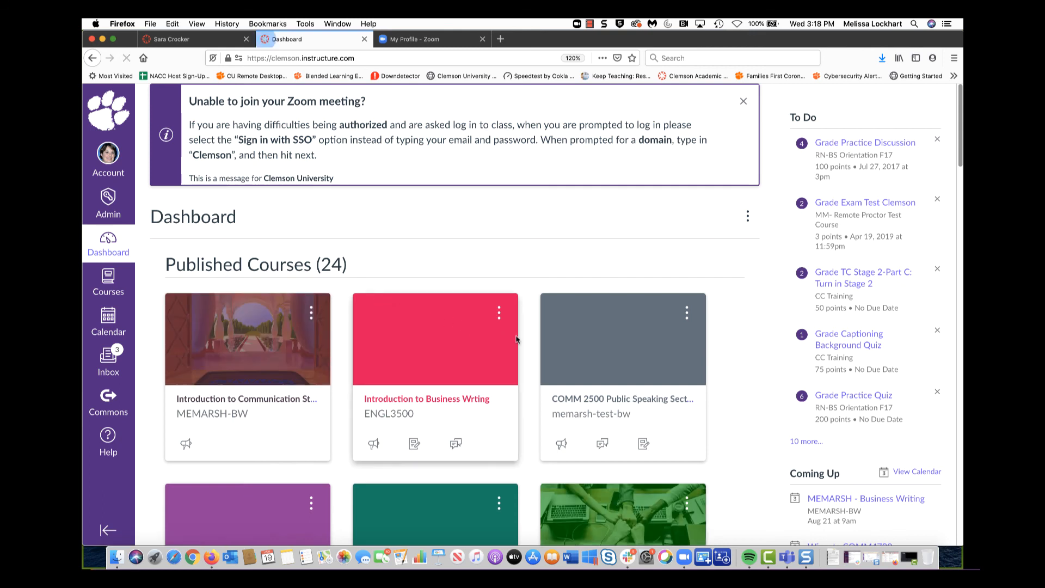
pyautogui.click(610, 404)
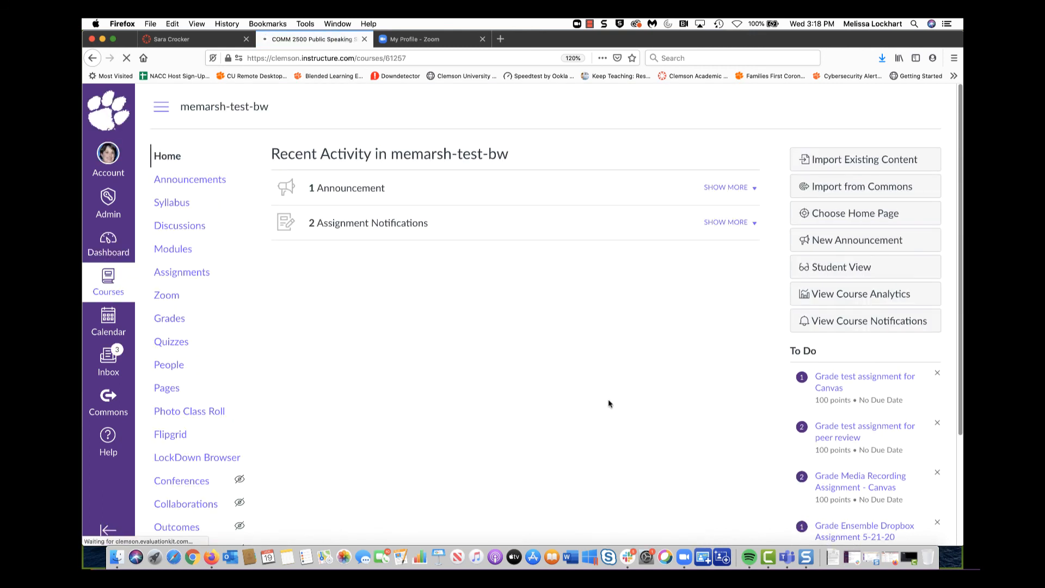
pyautogui.click(165, 297)
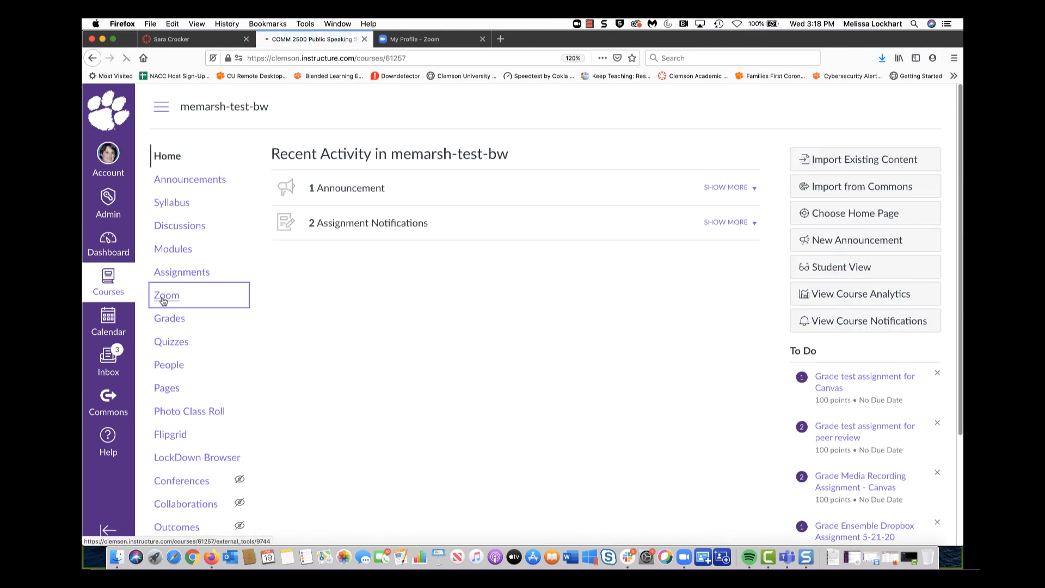
pyautogui.click(781, 185)
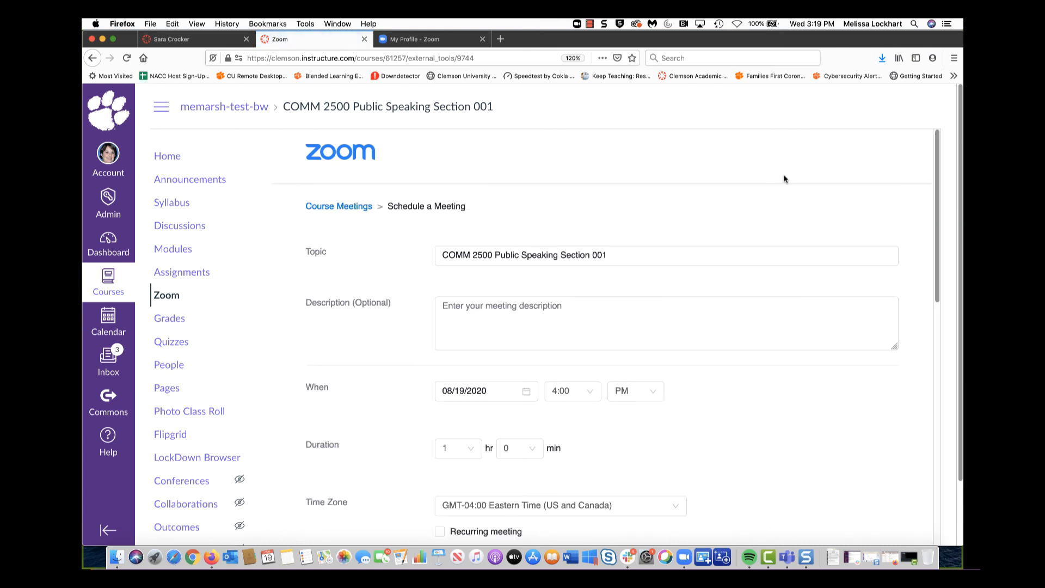
# Replace the meeting topic with 'Office Hours'
pyautogui.moveTo(635, 250); pyautogui.dragTo(398, 240)
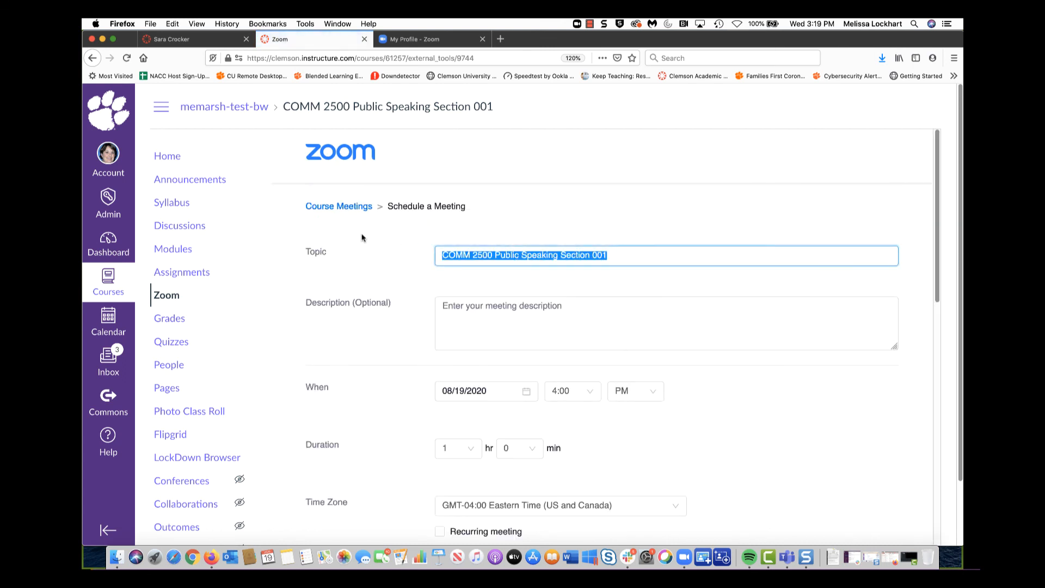
pyautogui.write('Office Hours')
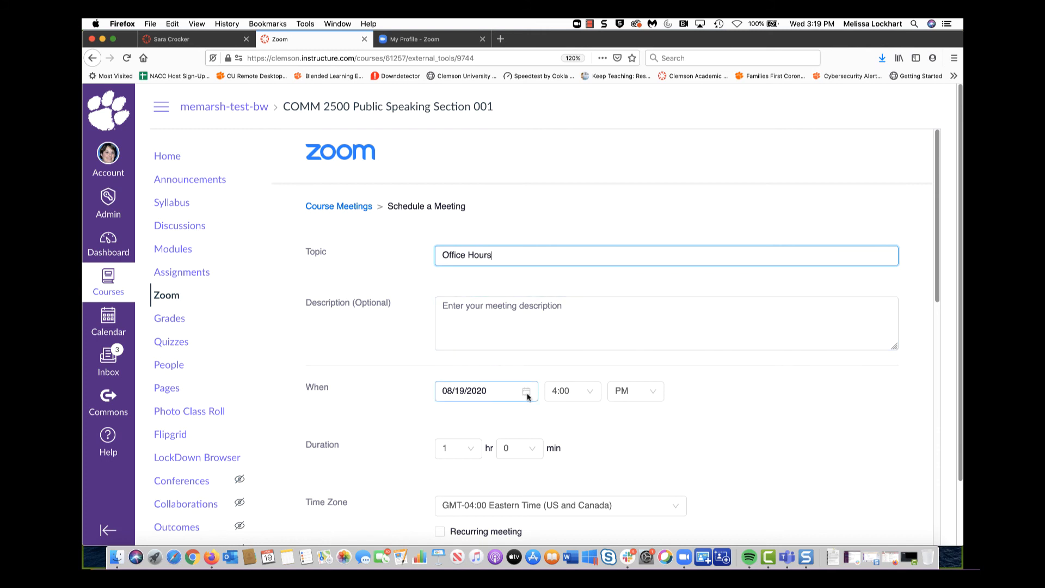
pyautogui.scroll(-5, 718, 399)
pyautogui.scroll(-2, 717, 399)
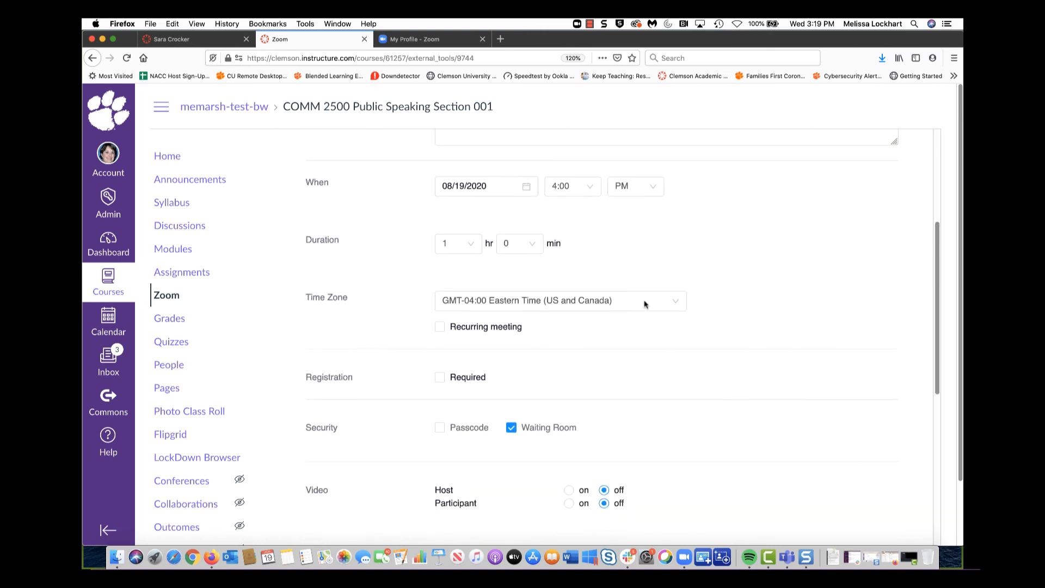
# Make it recurring with NoFixed Time, use the Personal Meeting ID, and save
pyautogui.click(516, 328)
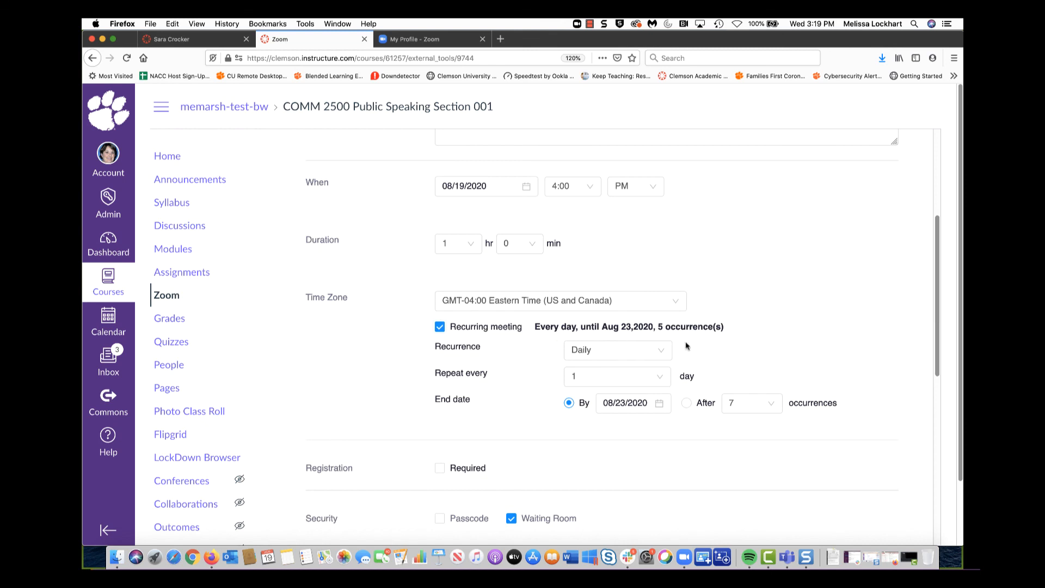
pyautogui.scroll(-3, 797, 297)
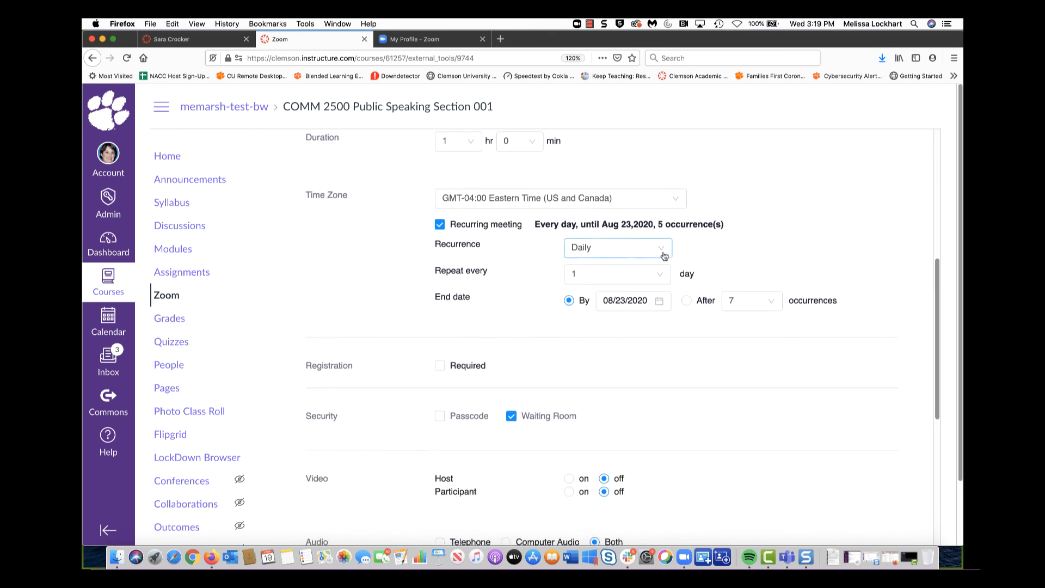
pyautogui.click(661, 250)
pyautogui.click(591, 333)
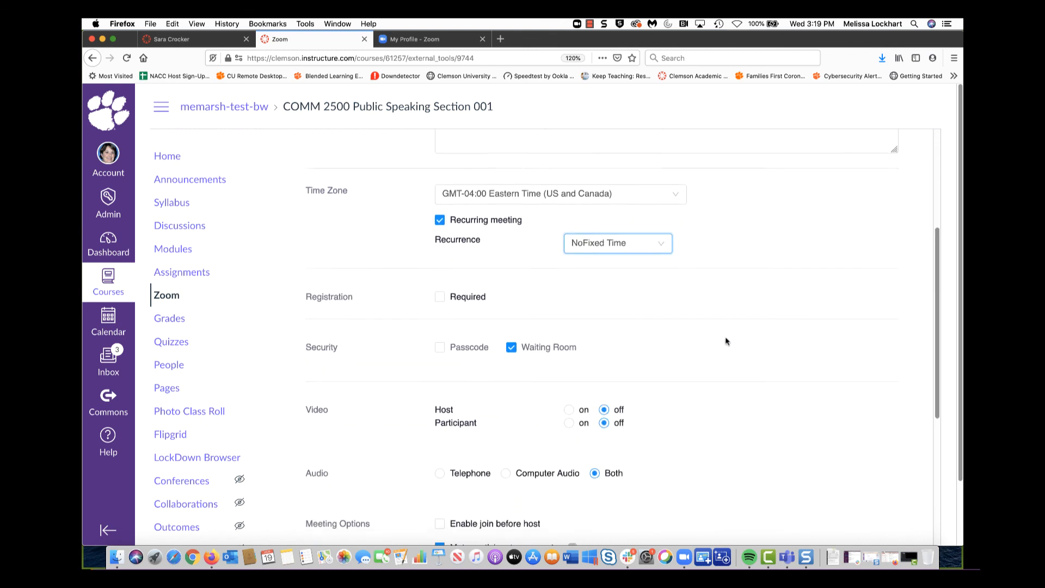
pyautogui.scroll(-5, 726, 343)
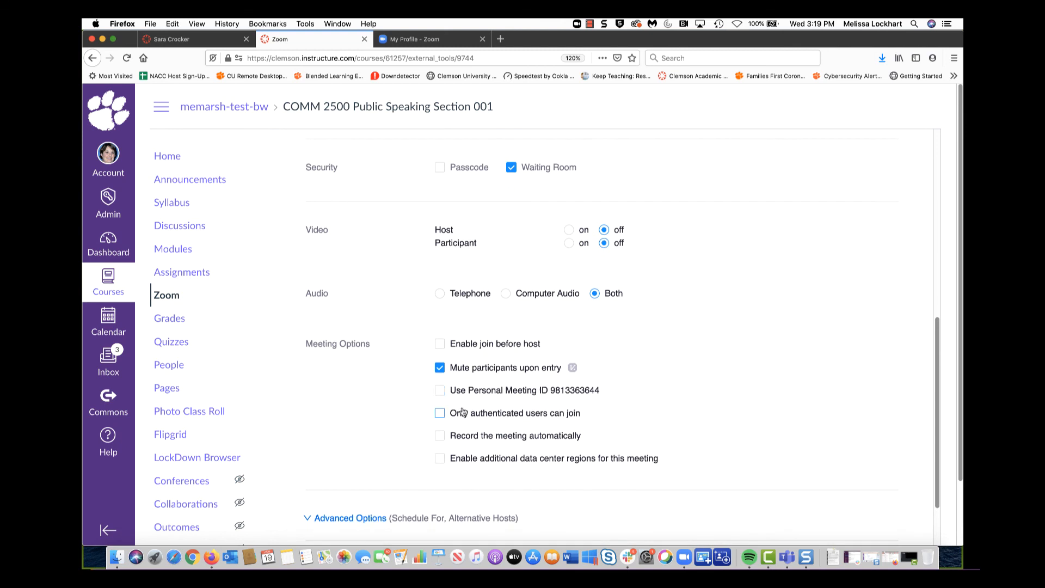
pyautogui.click(439, 389)
pyautogui.scroll(-1, 778, 329)
pyautogui.scroll(8, 779, 328)
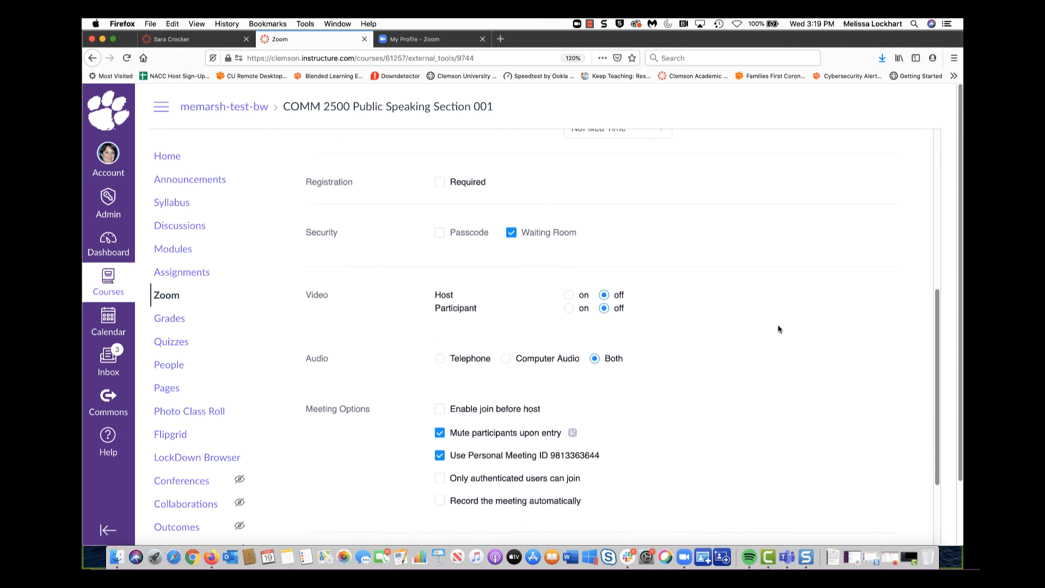
pyautogui.scroll(-9, 779, 329)
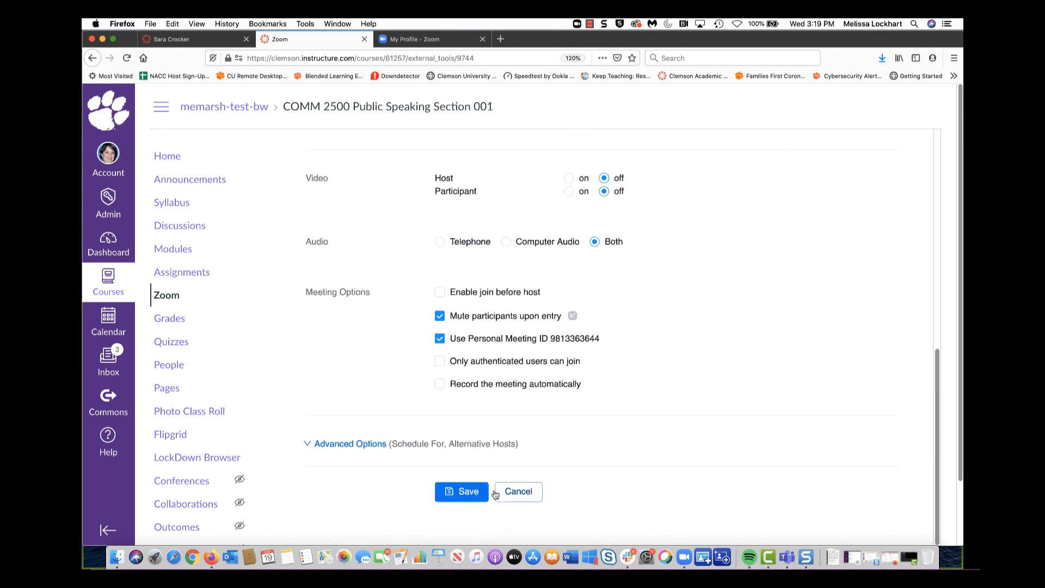
pyautogui.click(464, 491)
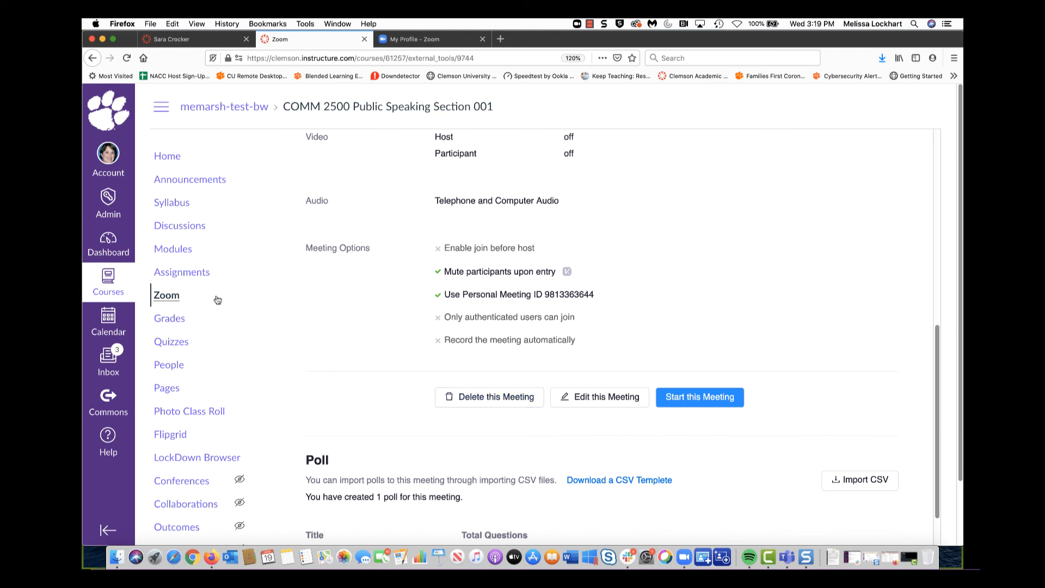
# Go back to COMM 2500's Zoom Upcoming Meetings list to see the recurring Office Hours meeting
pyautogui.click(169, 301)
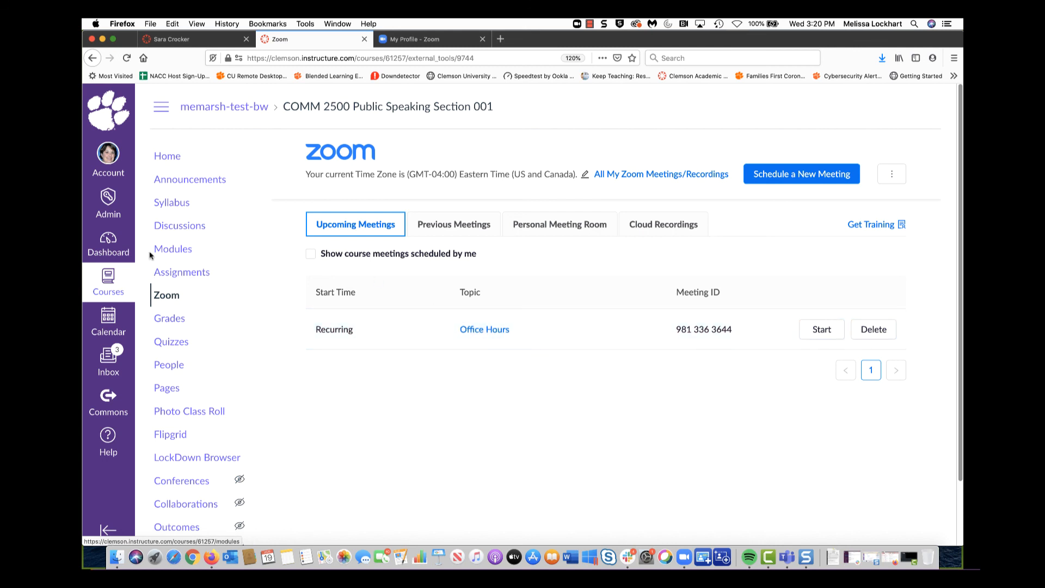
# Check Introduction to Communication Studies' Zoom meetings for Office Hours, then view the Zoom profile page
pyautogui.click(112, 249)
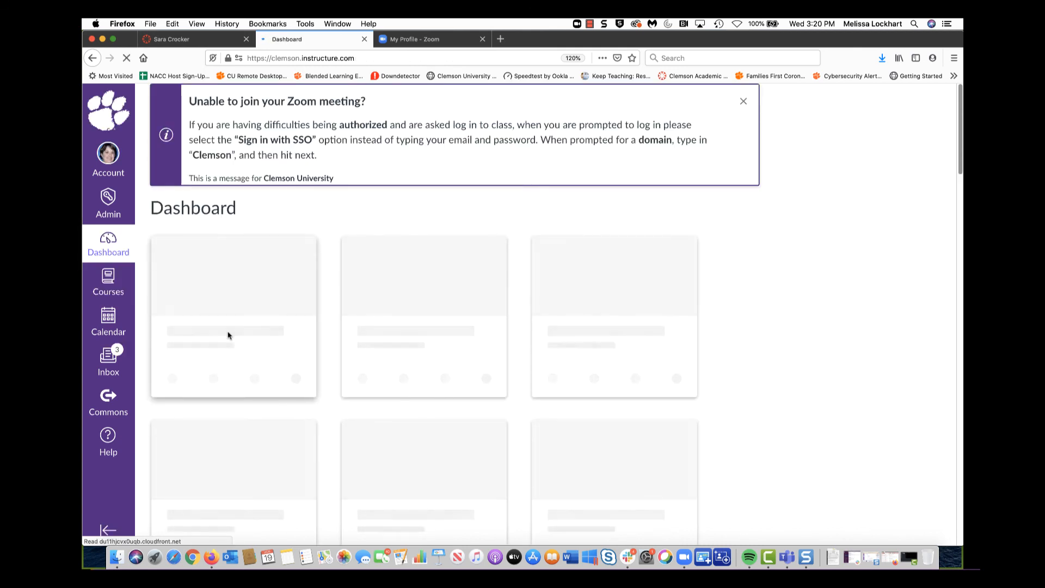
pyautogui.click(215, 387)
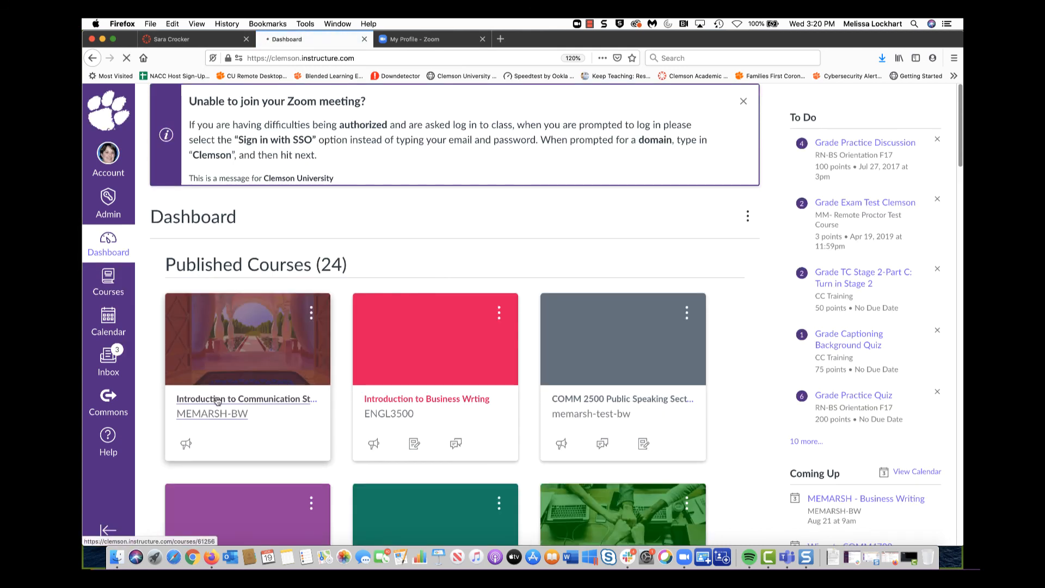
pyautogui.click(161, 226)
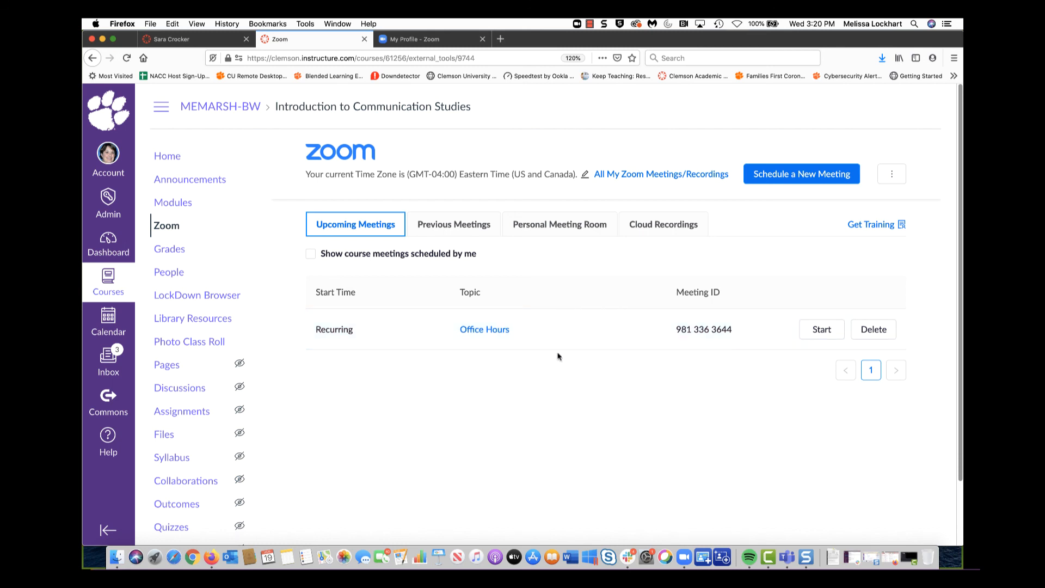
pyautogui.click(421, 41)
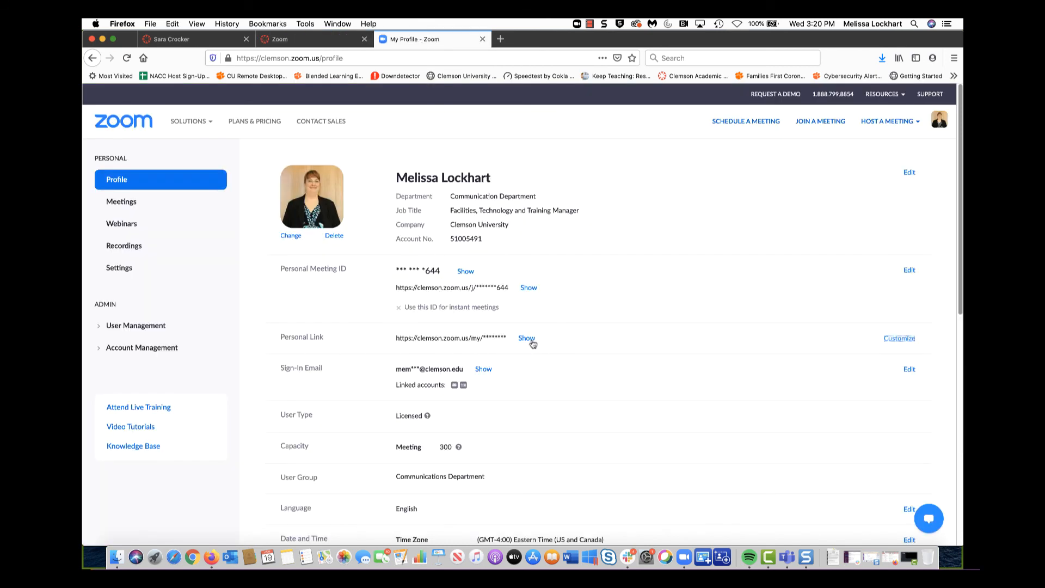
# Show the full Personal Link on the Zoom profile, then return to the course's Zoom meetings
pyautogui.click(527, 339)
pyautogui.click(292, 43)
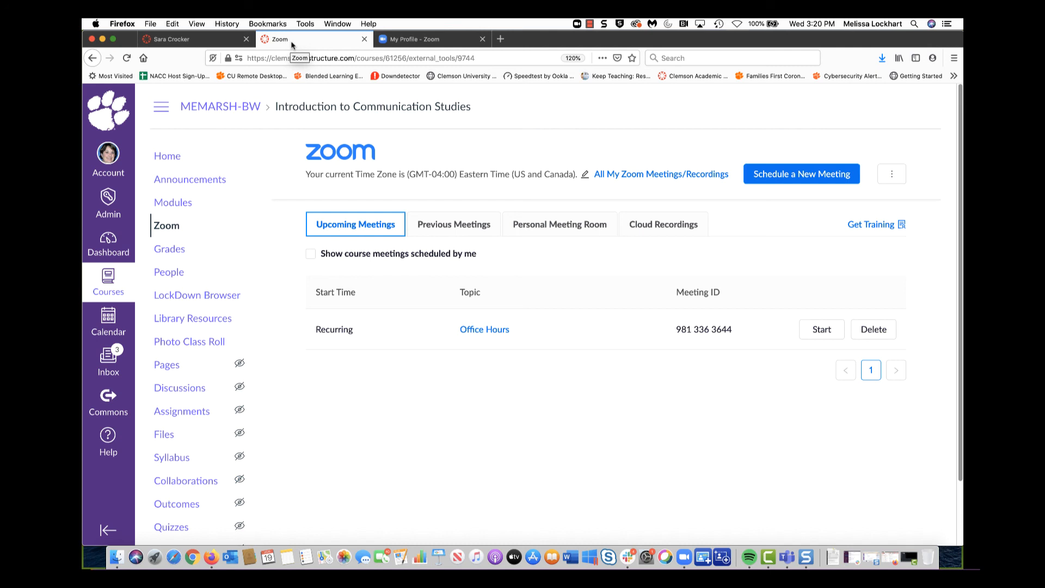
# Review the Office Hours meeting's edit form for personal meeting ID and mute-on-entry, then return to details
pyautogui.click(485, 330)
pyautogui.scroll(-10, 703, 421)
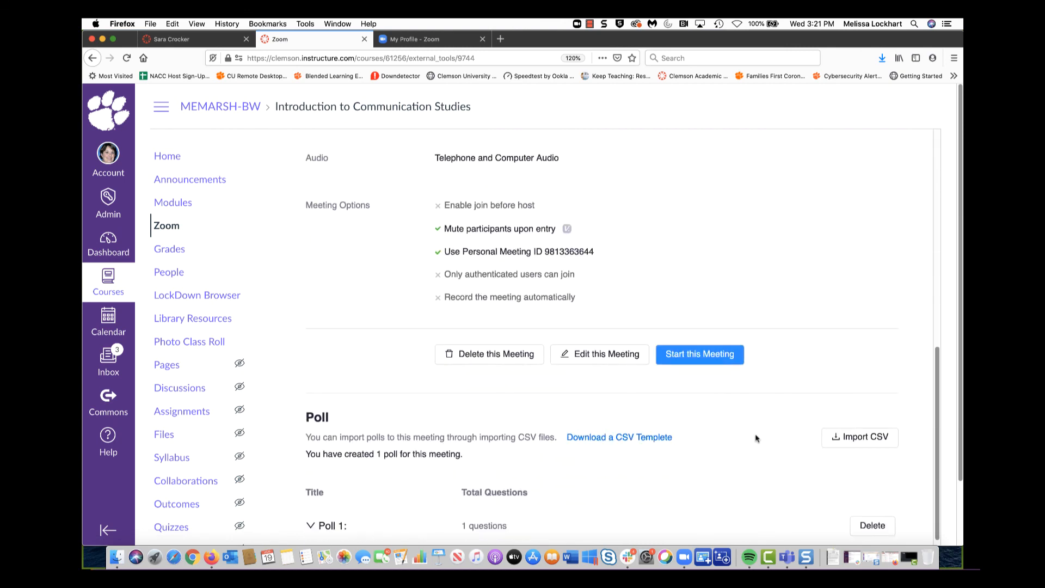
pyautogui.click(599, 360)
pyautogui.scroll(10, 599, 362)
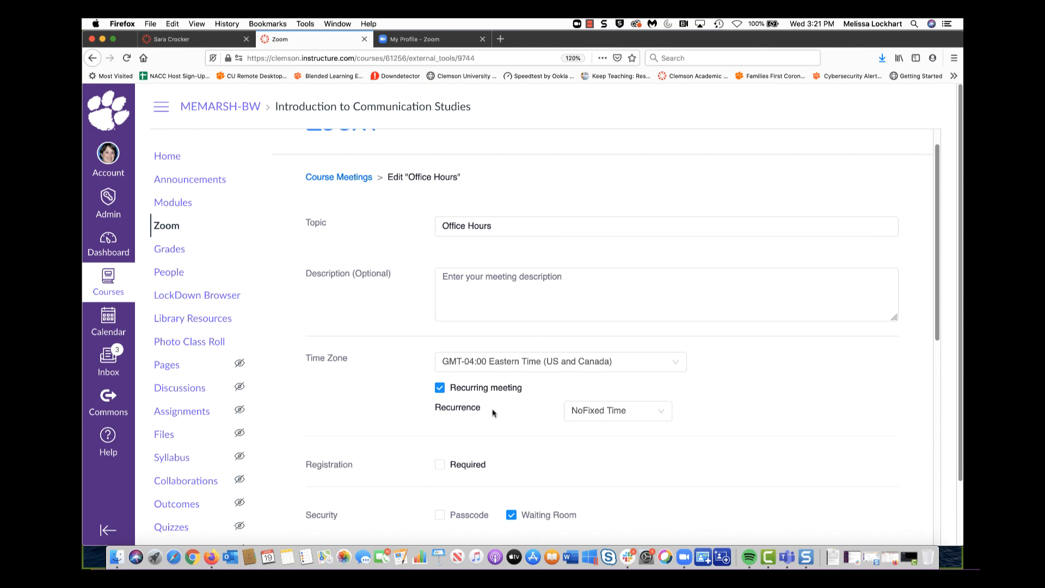
pyautogui.scroll(-10, 699, 456)
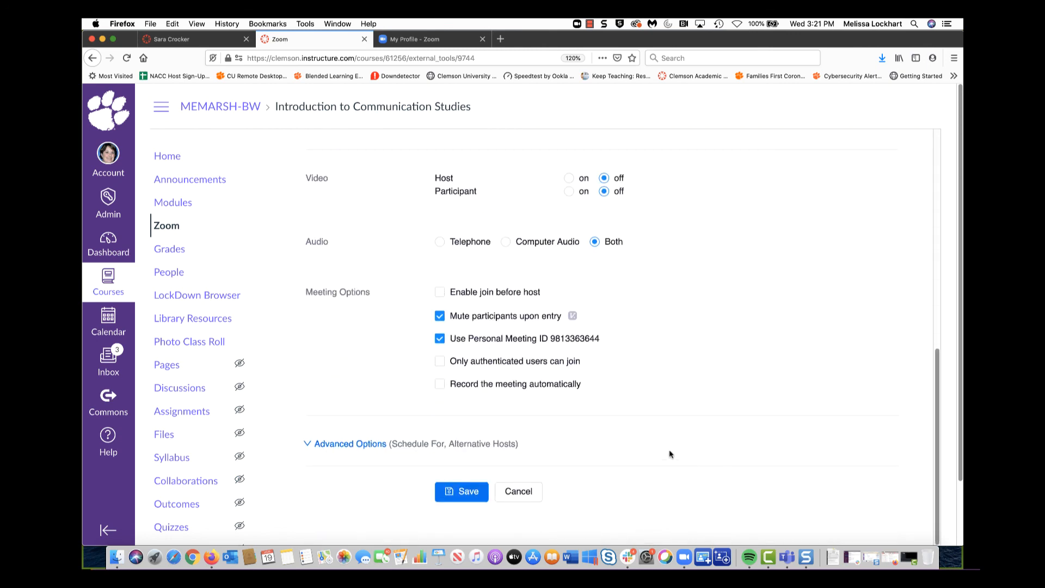
pyautogui.click(527, 497)
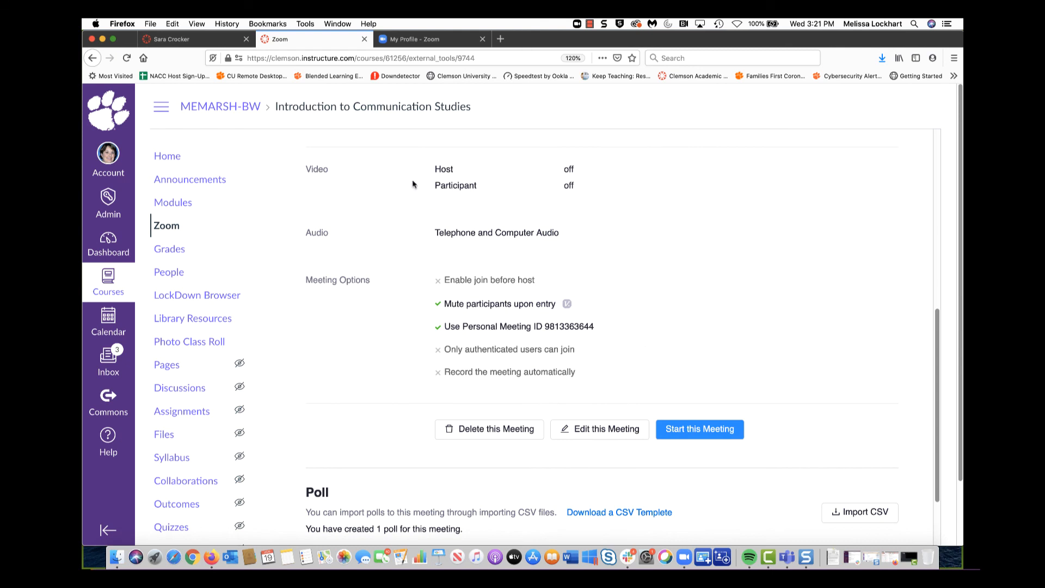
# Copy the Zoom Personal Link from the profile page, then return to Canvas and close the first tab
pyautogui.click(426, 39)
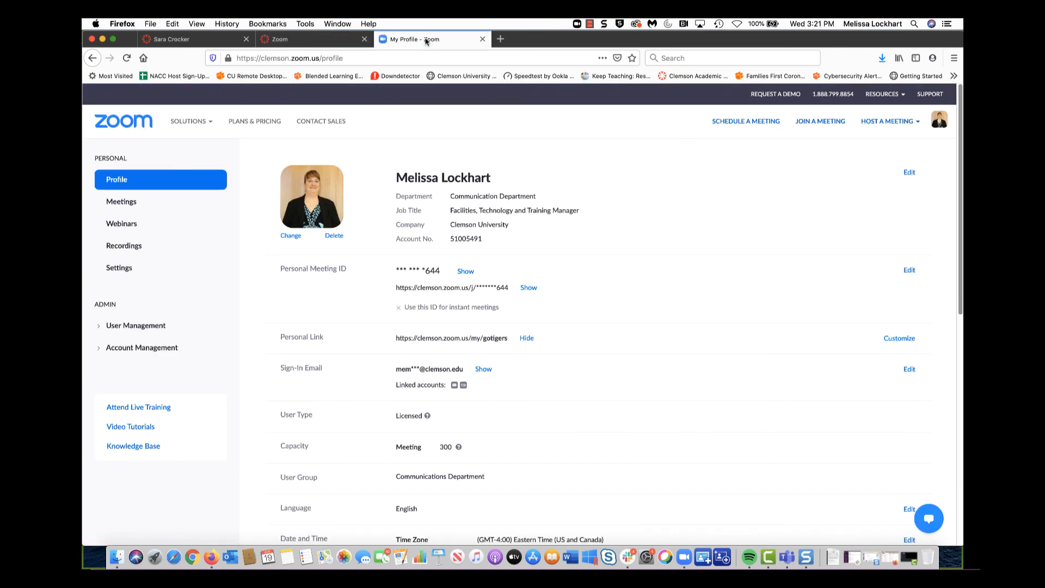
pyautogui.click(532, 288)
pyautogui.moveTo(518, 289); pyautogui.dragTo(396, 289)
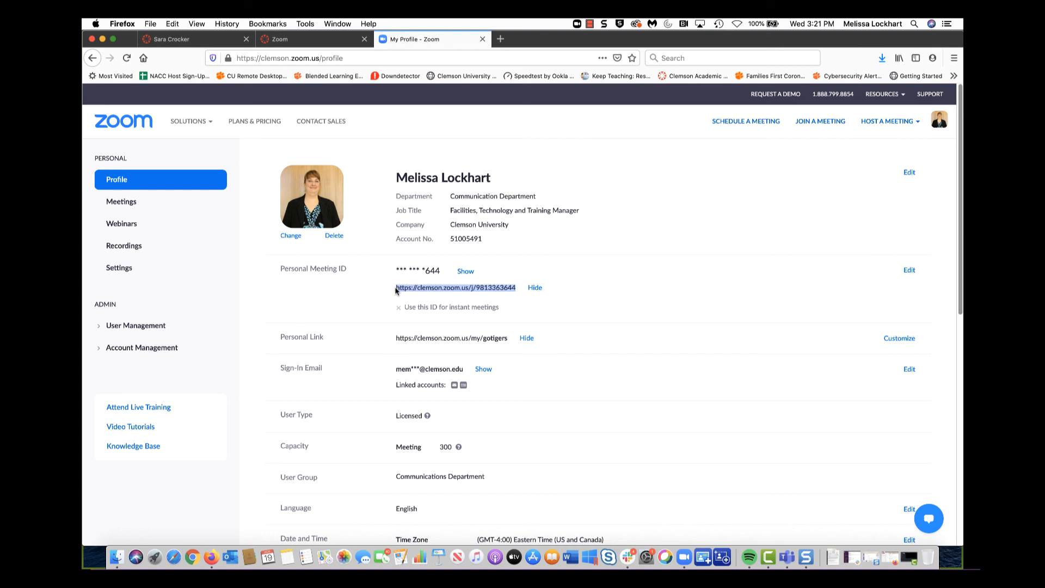
pyautogui.moveTo(509, 338); pyautogui.dragTo(396, 340)
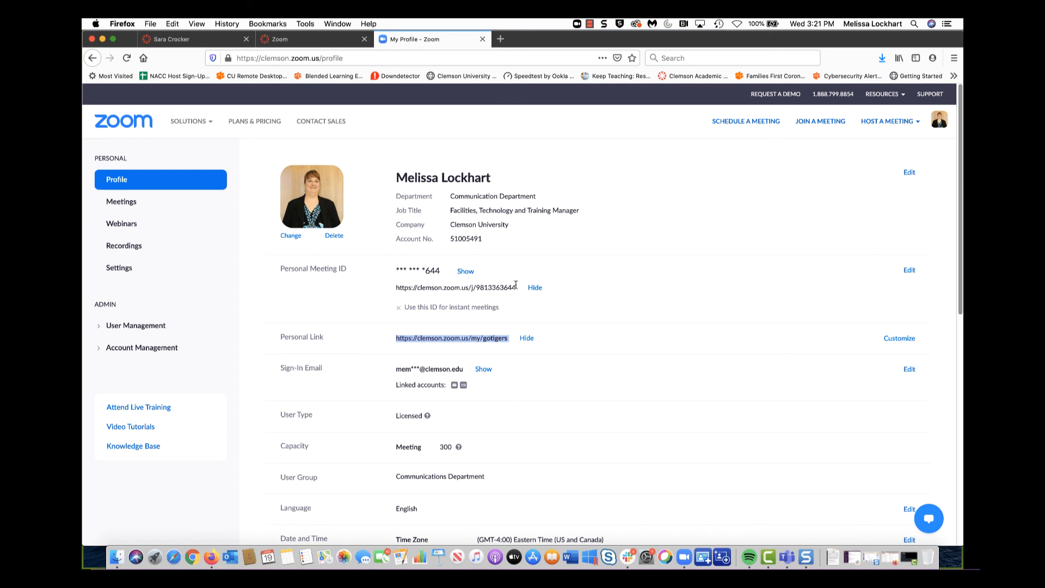
pyautogui.click(301, 38)
pyautogui.click(246, 39)
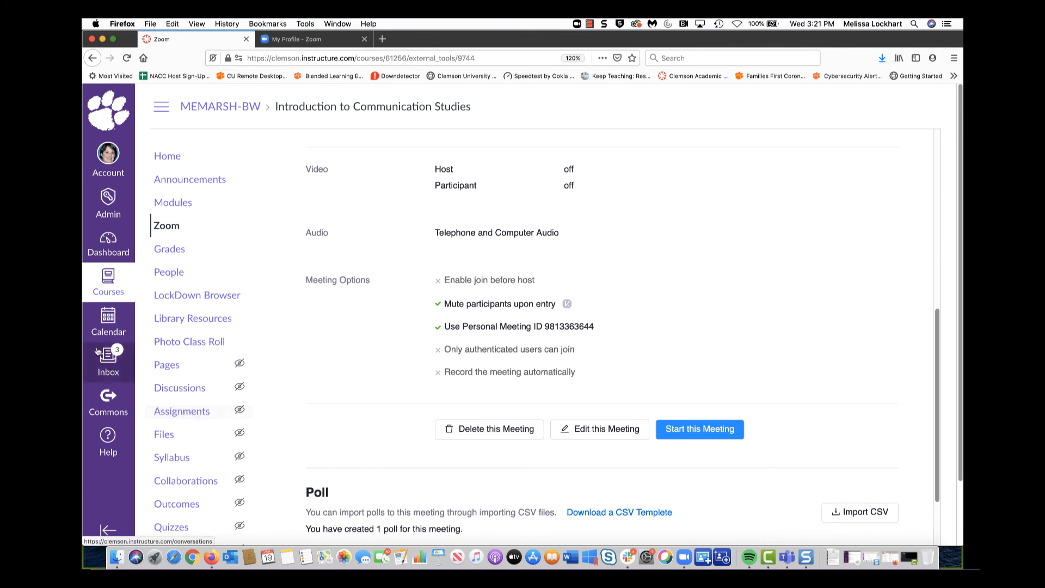
# Open the Canvas Calendar in August 2020 and start a new event dated 2020-08-19
pyautogui.click(102, 329)
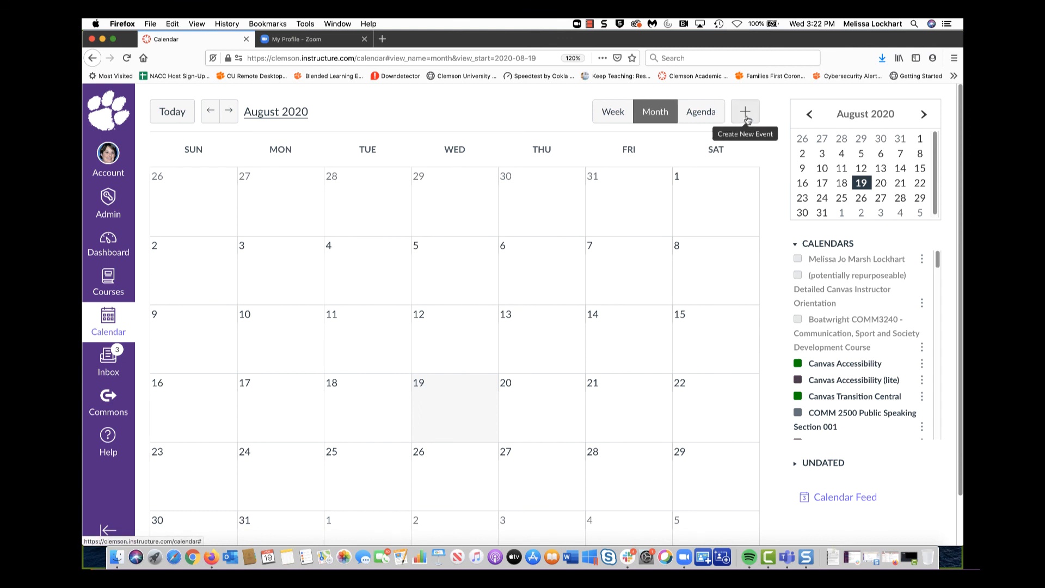
pyautogui.click(746, 116)
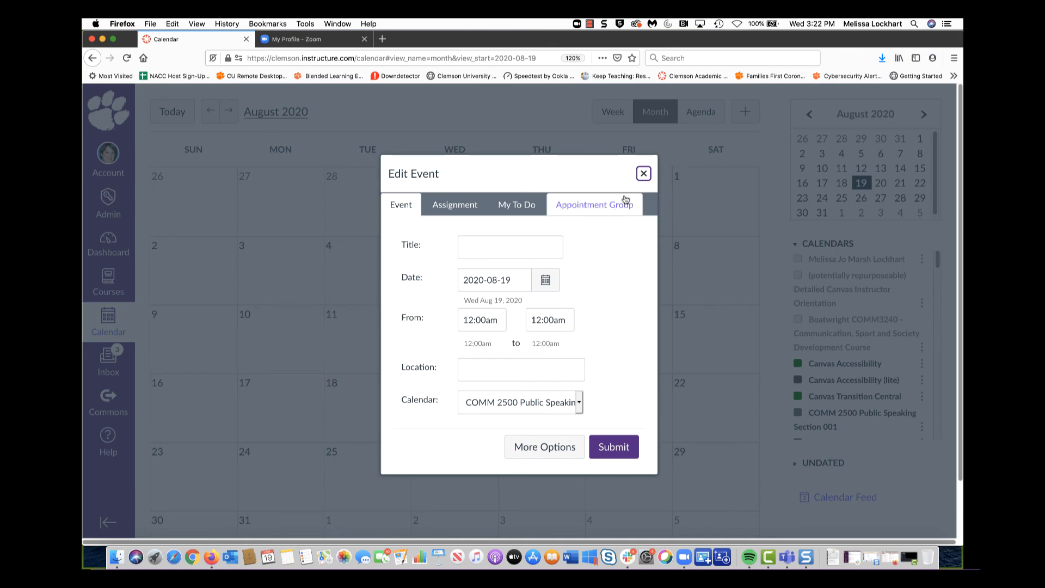
# Create an appointment group named 'Office Hours Signup' with the pasted Zoom personal link as location
pyautogui.click(601, 209)
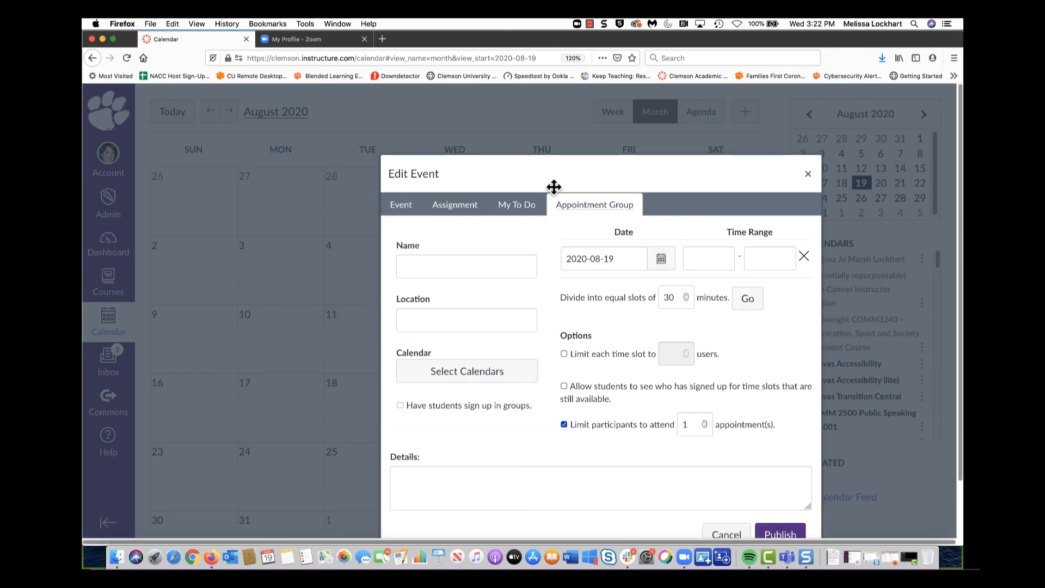
pyautogui.moveTo(574, 178); pyautogui.dragTo(502, 125)
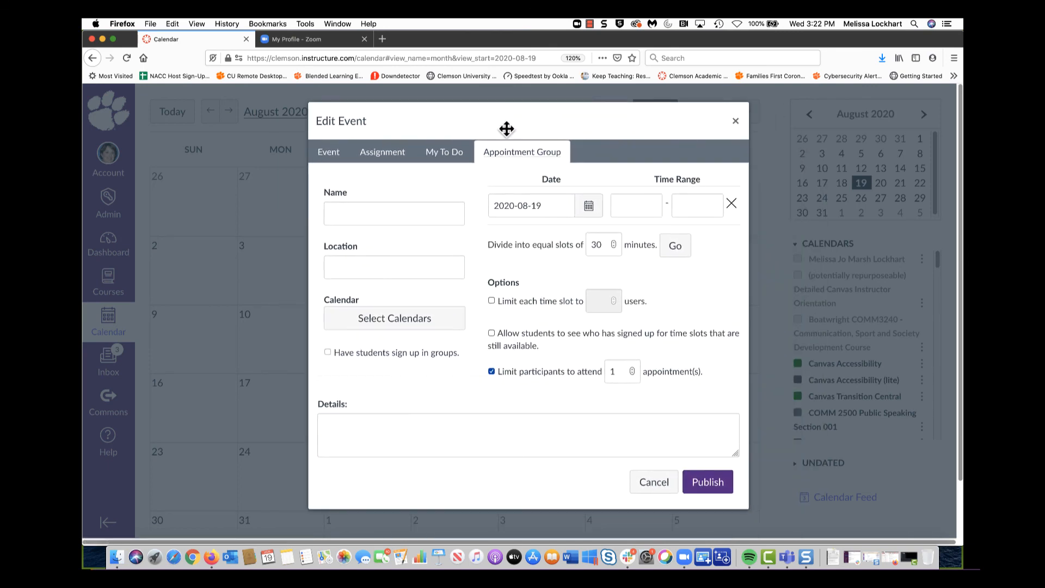
pyautogui.click(379, 211)
pyautogui.write('Office ')
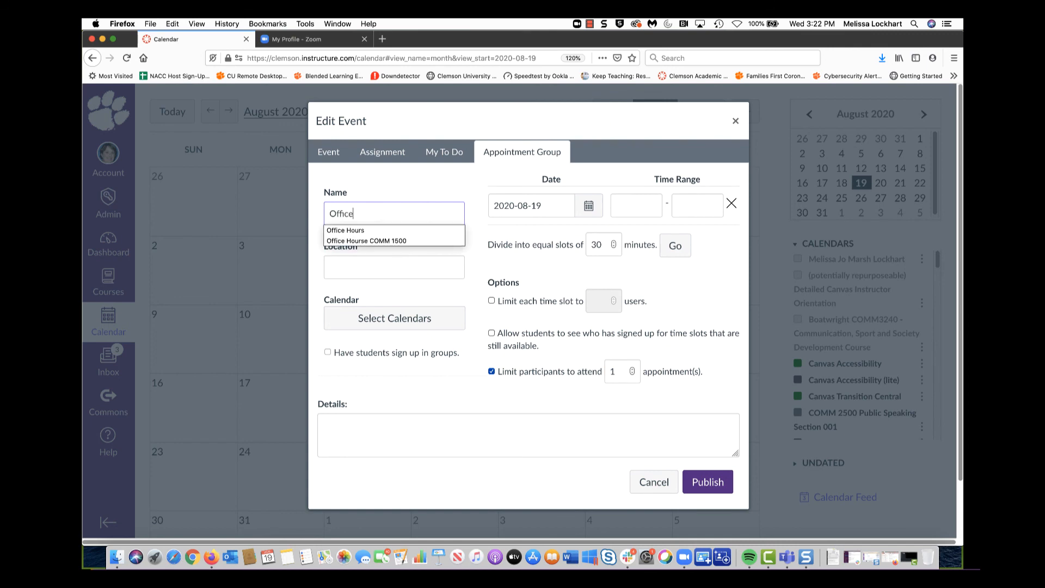
pyautogui.write('Hours Signup')
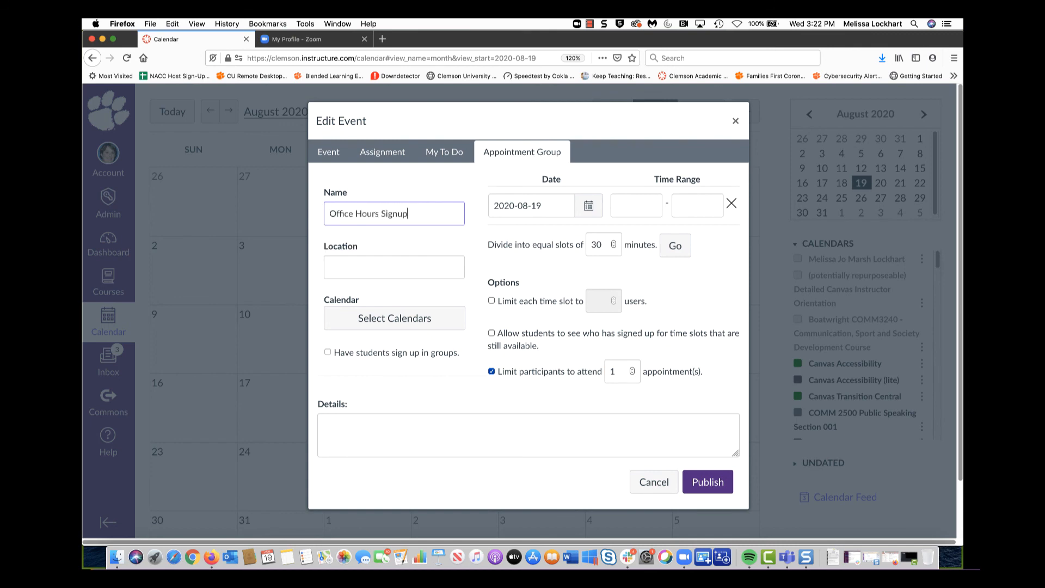
pyautogui.click(352, 270)
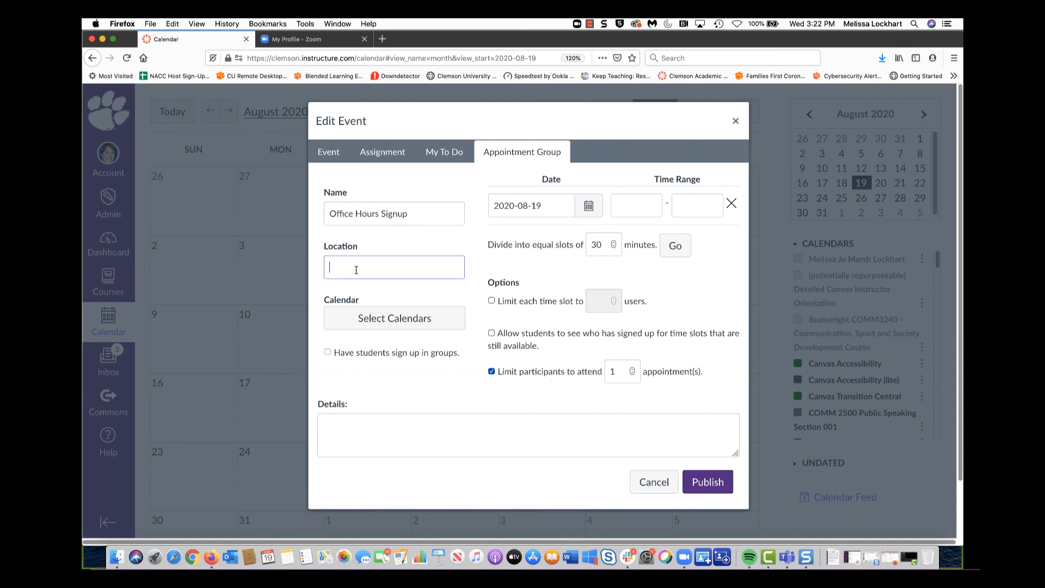
pyautogui.press('super+v')
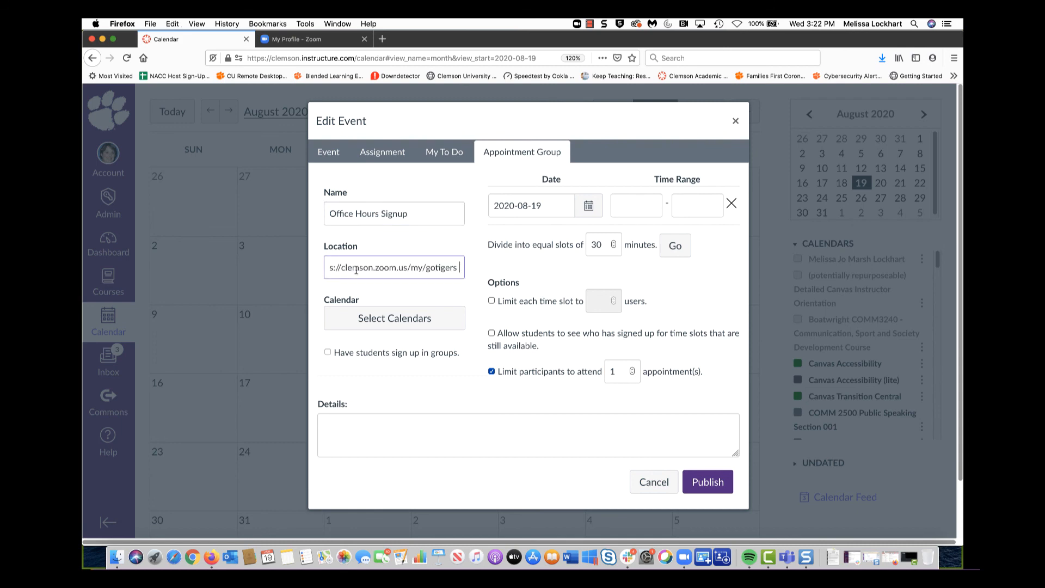
# Select the COMM 2500 Public Speaking Section 001 and COMM1500 calendars for the group
pyautogui.click(396, 319)
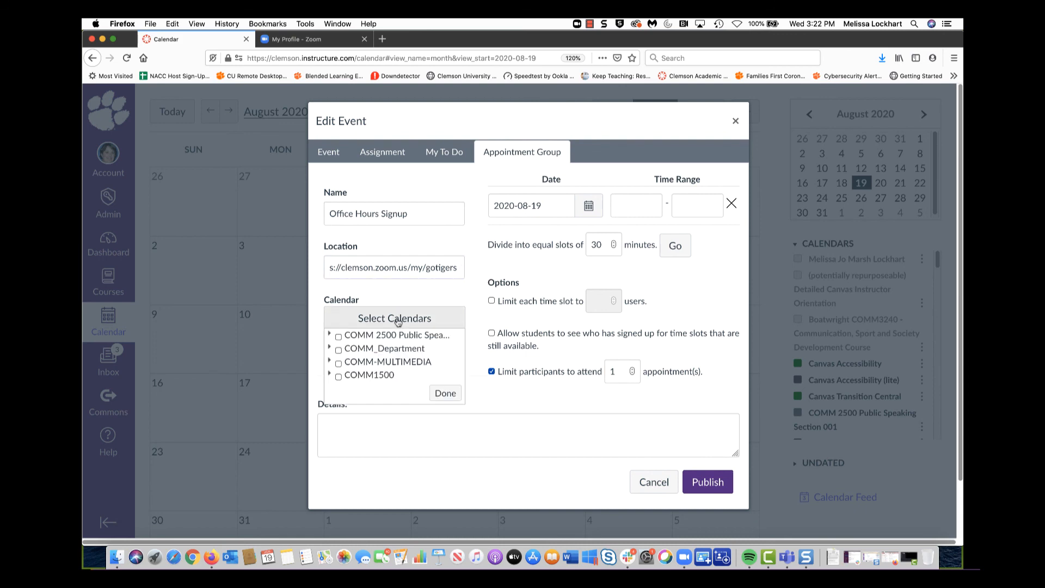
pyautogui.click(338, 337)
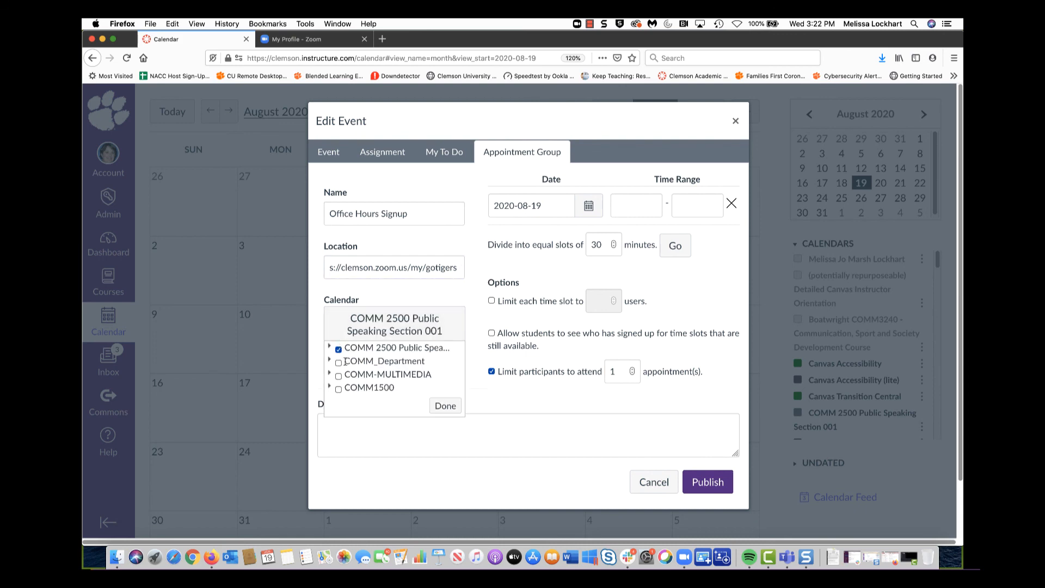
pyautogui.click(338, 388)
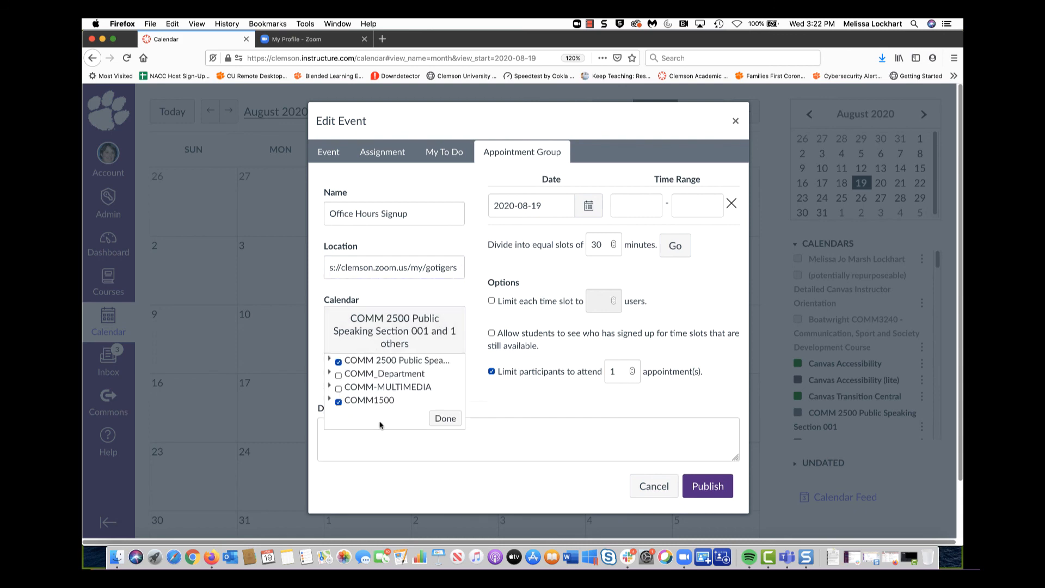
pyautogui.click(446, 418)
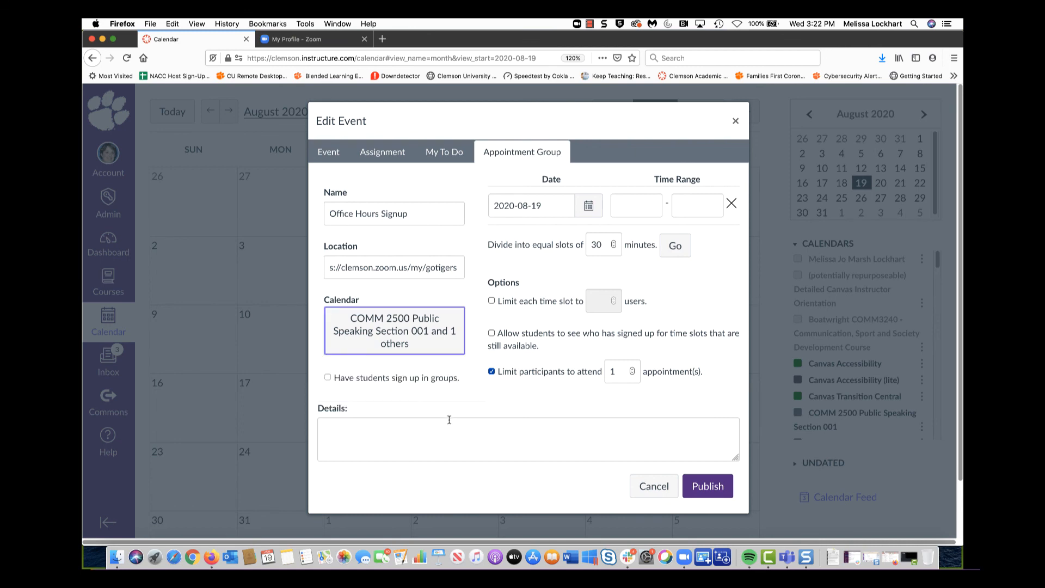
# Set the first time range to August 19, 2020, 4:00 pm to 6:00pm
pyautogui.click(590, 207)
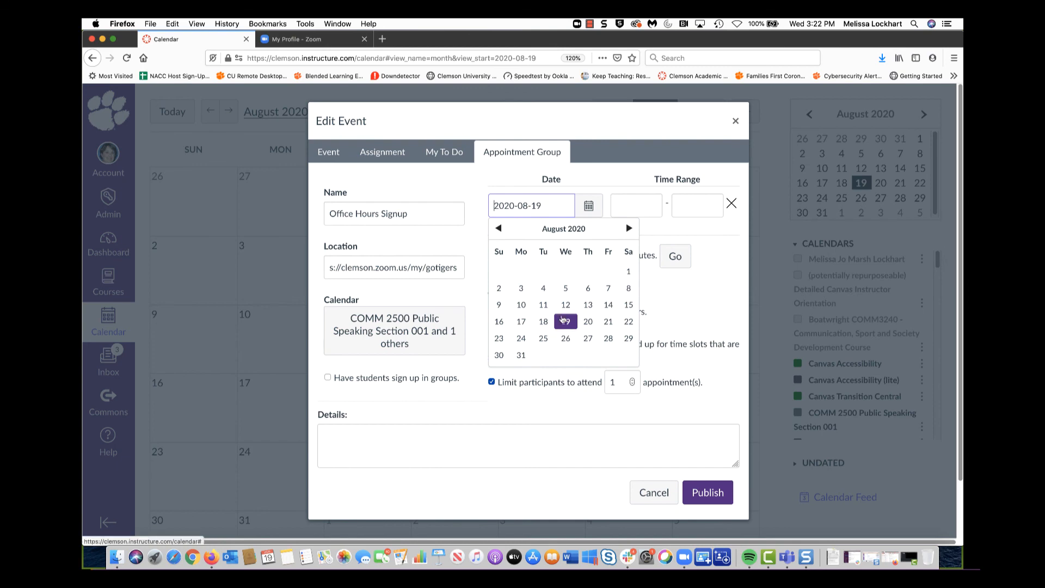
pyautogui.click(564, 320)
pyautogui.click(636, 209)
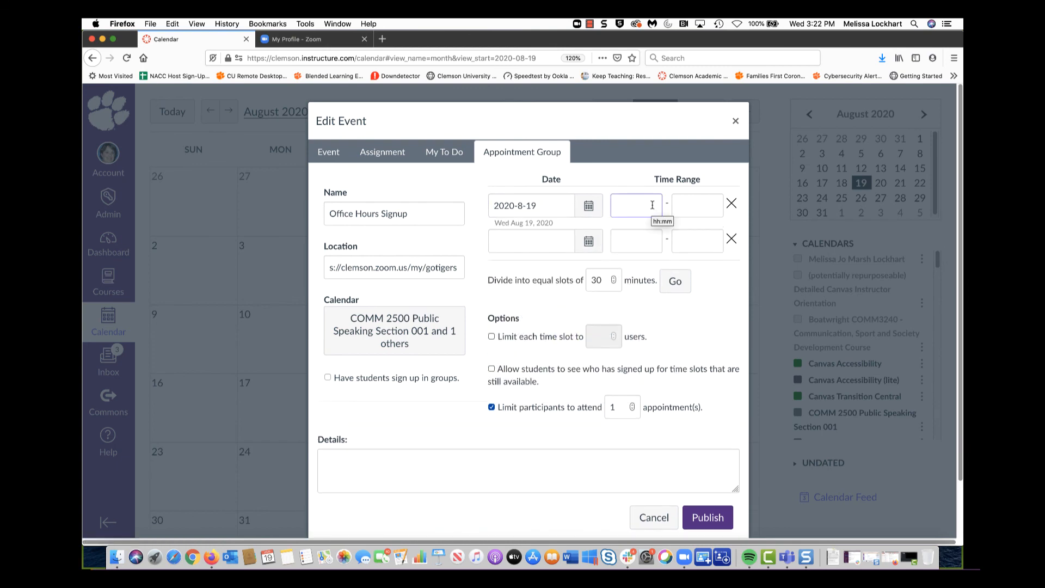
pyautogui.write('4:00')
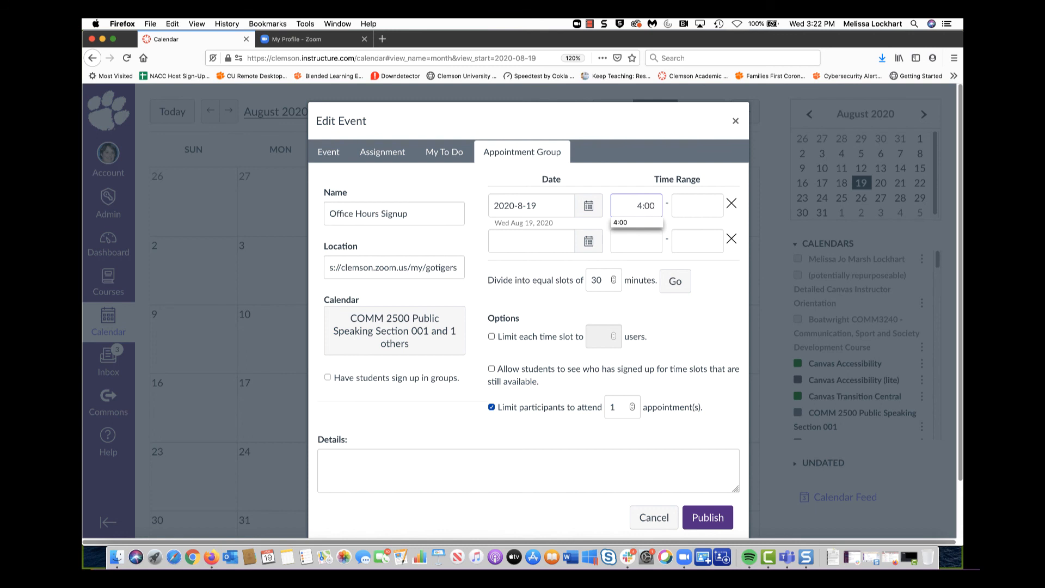
pyautogui.write(' pm')
pyautogui.press('Tab')
pyautogui.write('6')
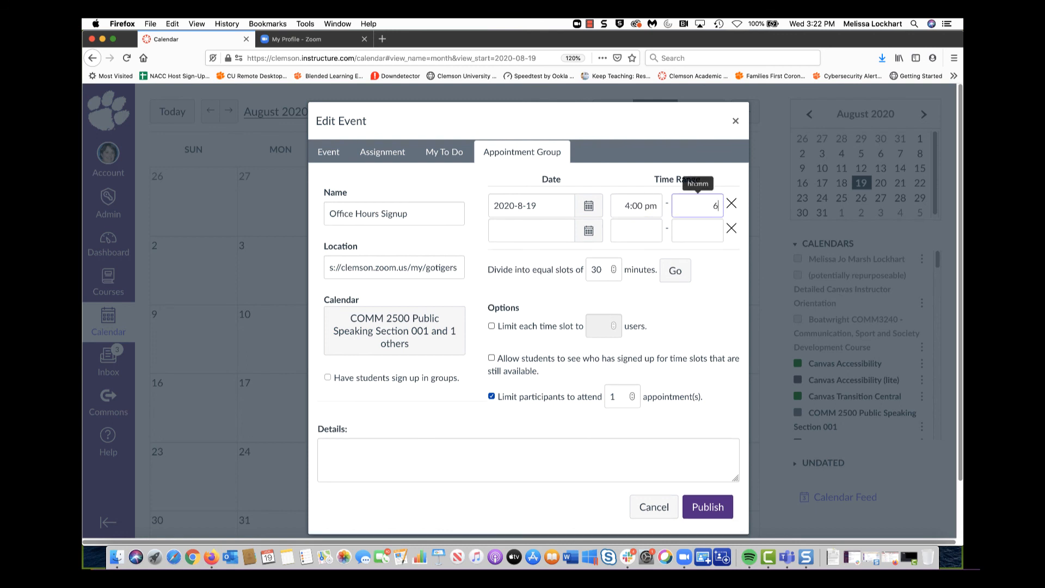
pyautogui.write(':00pm')
# Add dates August 26, September 2 and September 9 to the next rows
pyautogui.click(589, 230)
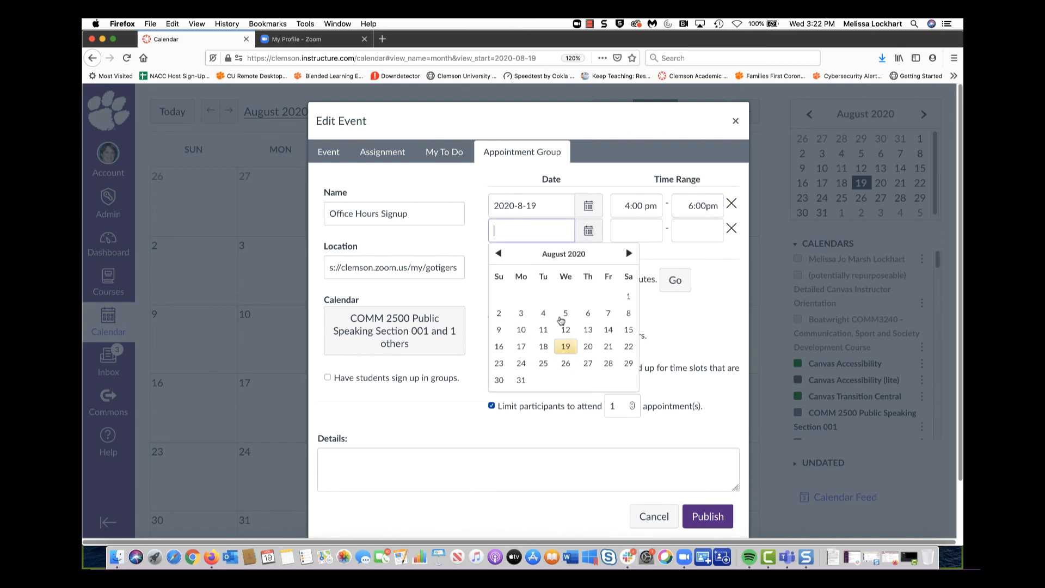
pyautogui.click(565, 363)
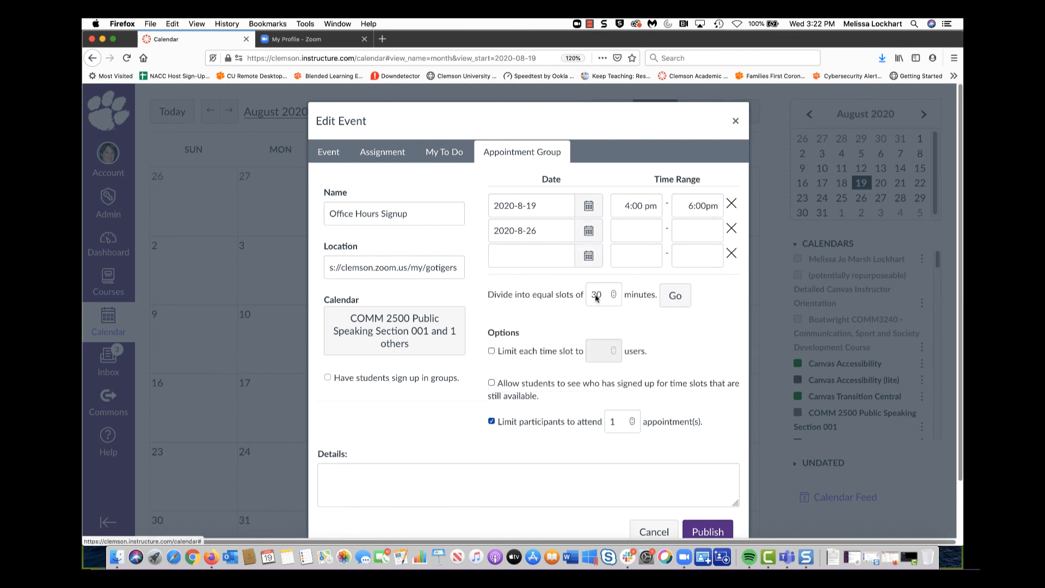
pyautogui.click(587, 261)
pyautogui.click(628, 278)
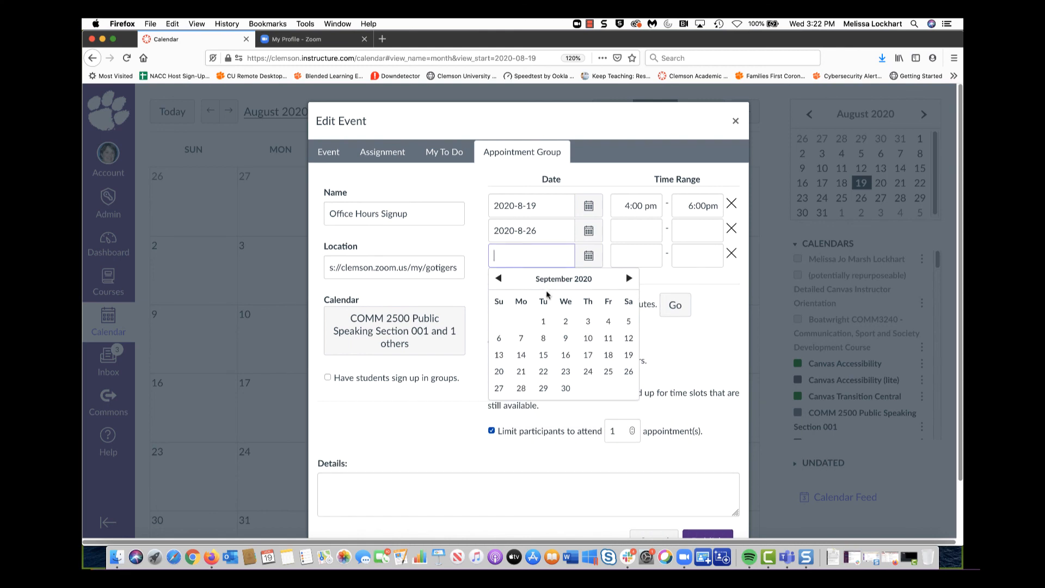
pyautogui.click(565, 323)
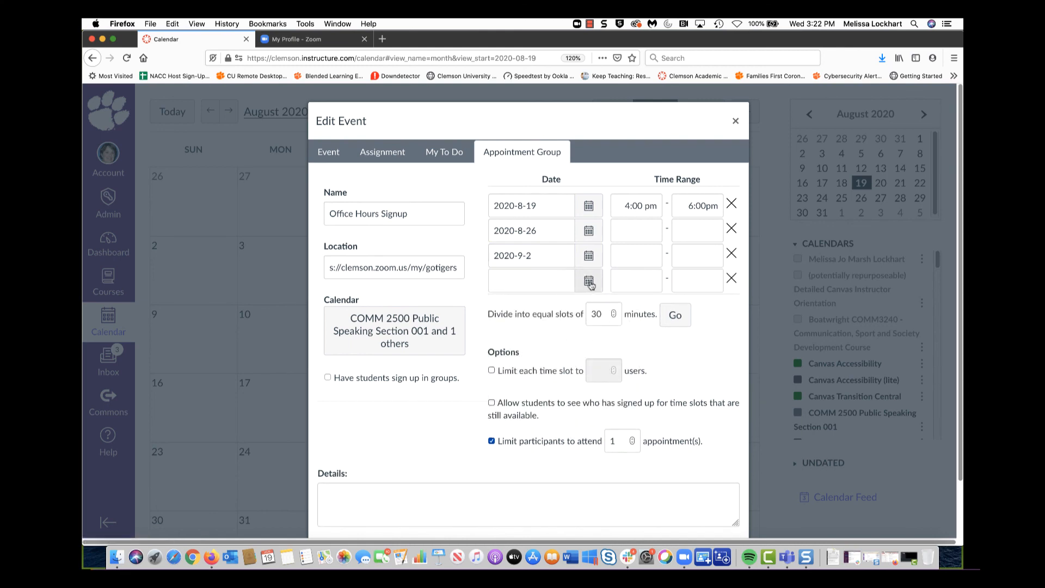
pyautogui.click(590, 283)
pyautogui.click(628, 303)
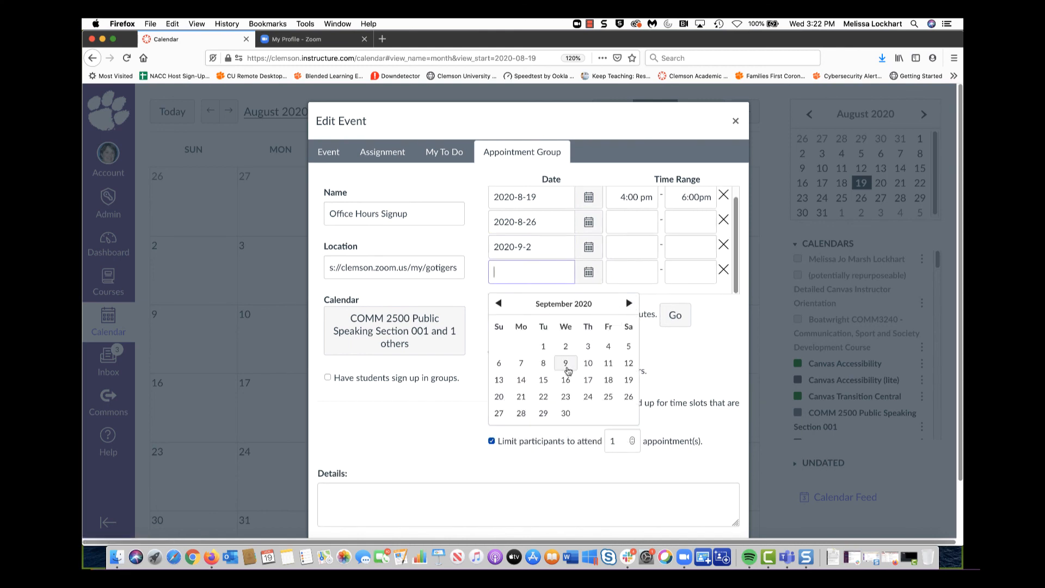
pyautogui.click(566, 365)
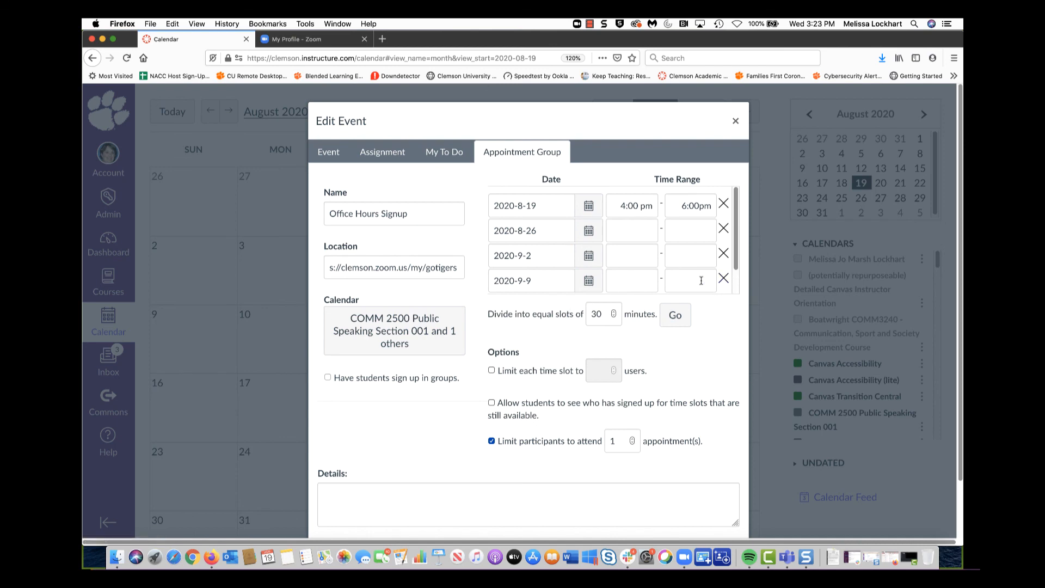
# Add dates September 16, September 23 and September 30 to the remaining rows
pyautogui.scroll(-2, 681, 280)
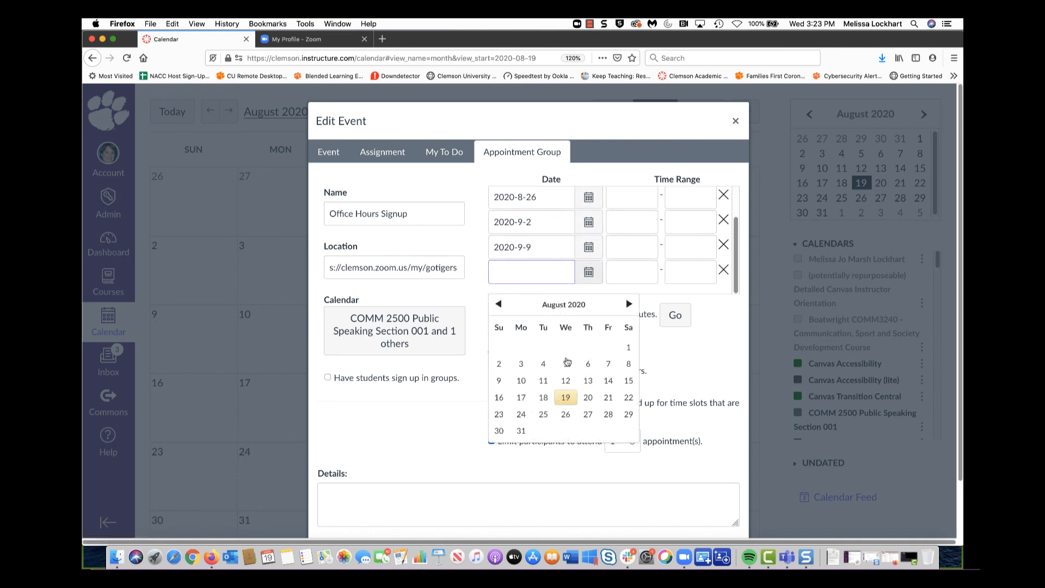
pyautogui.click(629, 304)
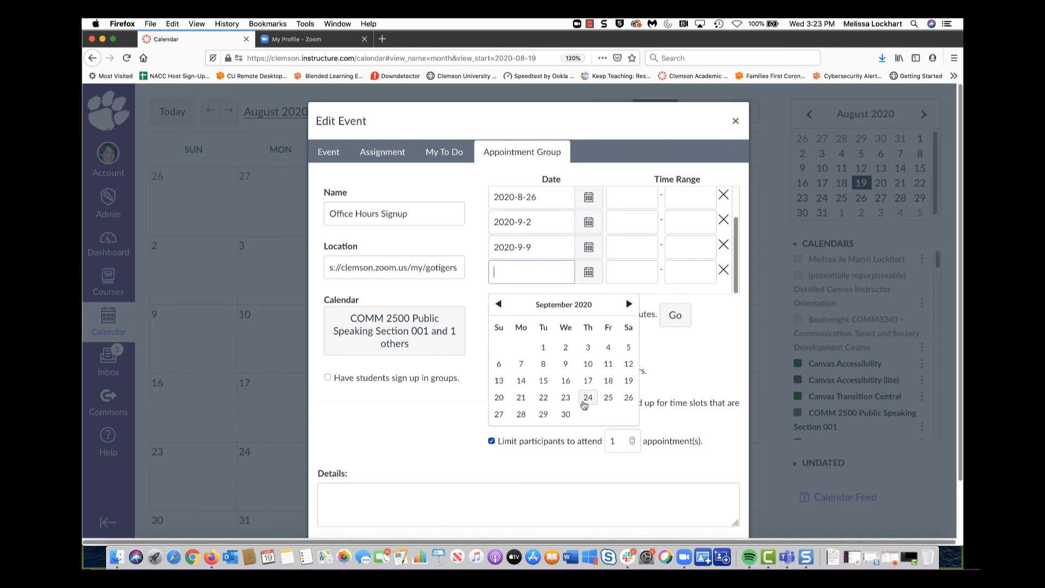
pyautogui.click(566, 381)
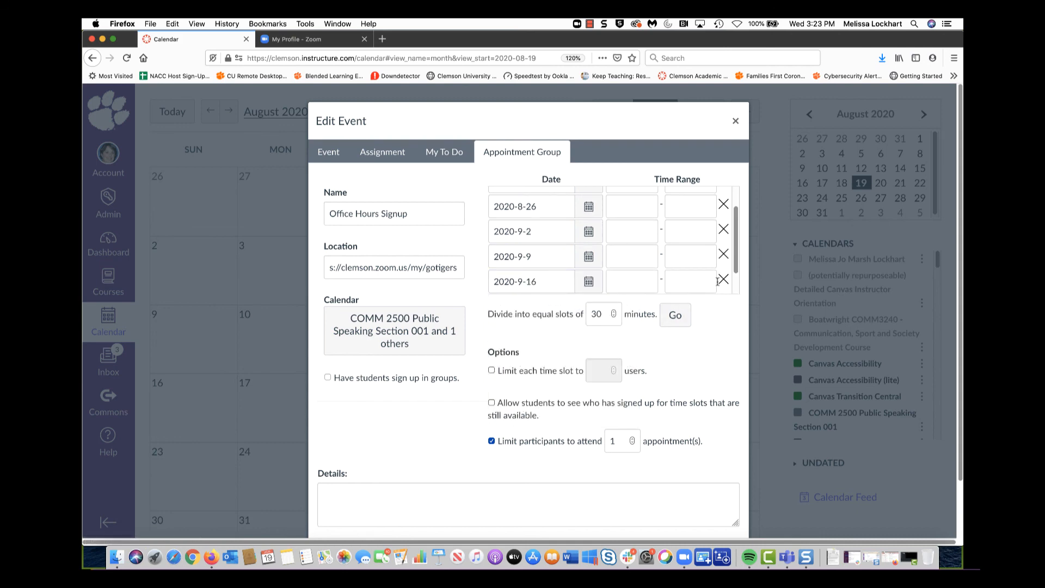
pyautogui.scroll(-2, 711, 272)
pyautogui.click(593, 282)
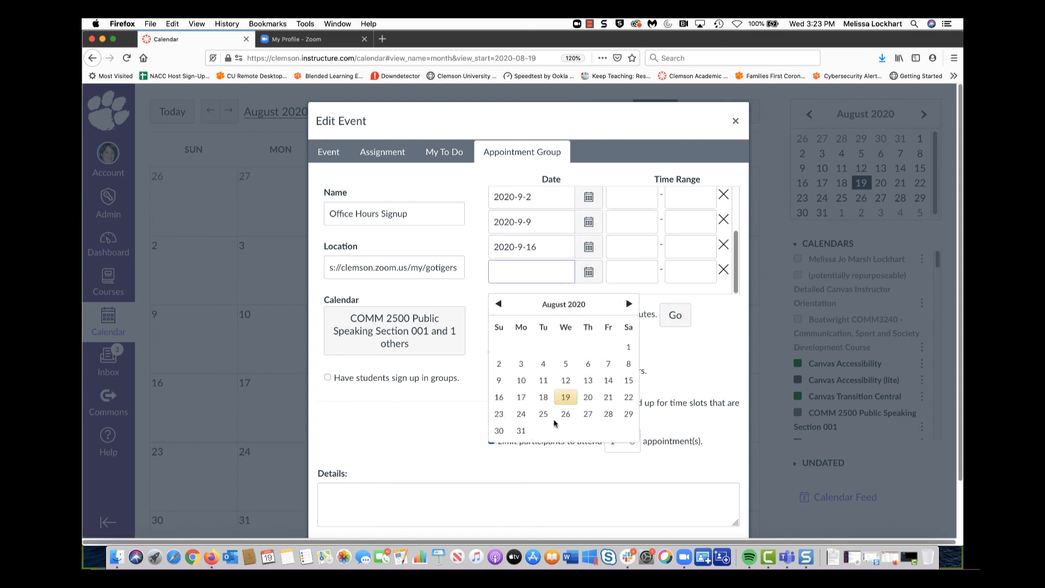
pyautogui.click(629, 305)
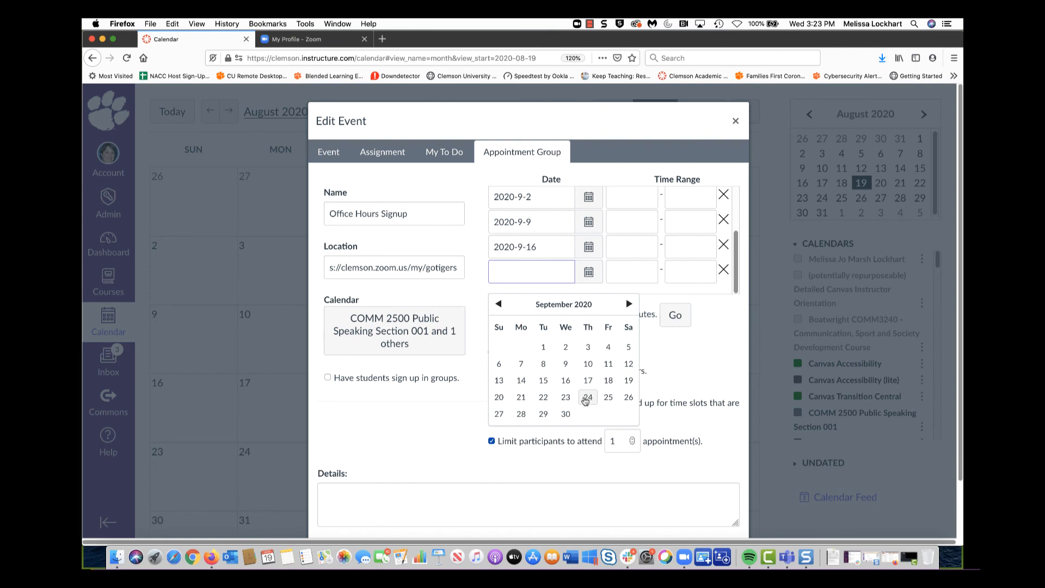
pyautogui.click(566, 399)
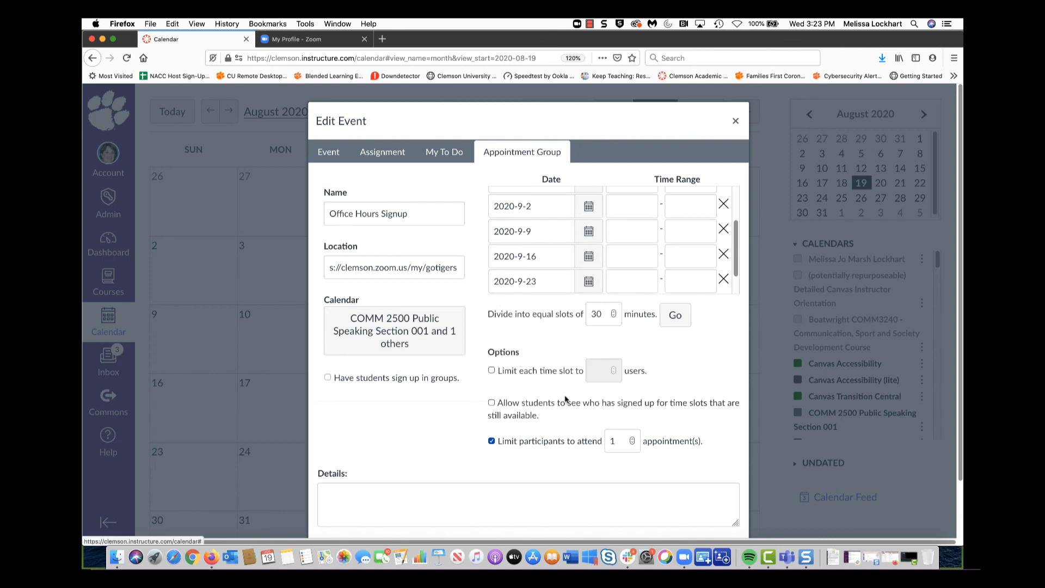
pyautogui.scroll(-1, 671, 254)
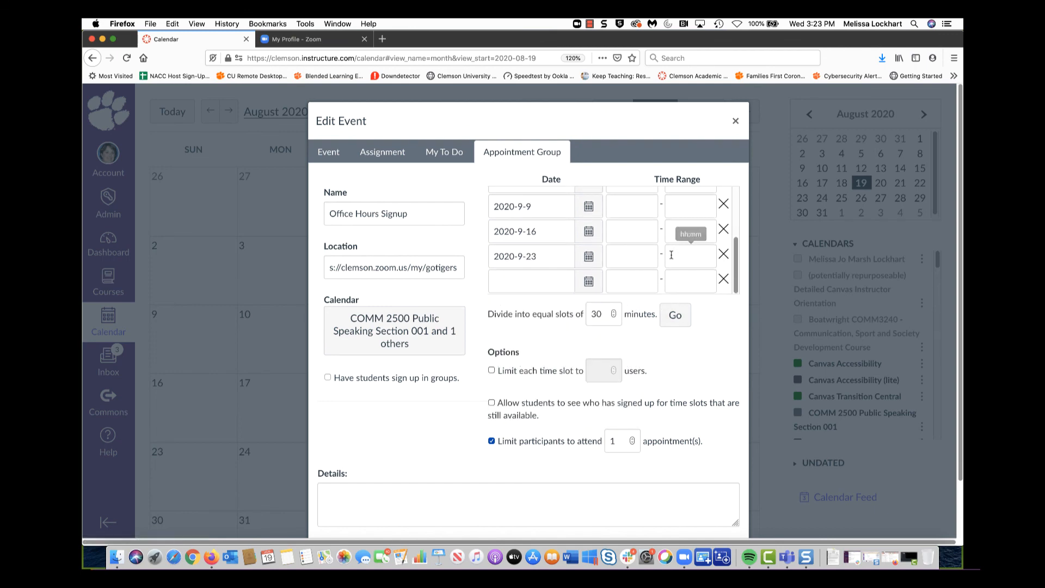
pyautogui.click(592, 282)
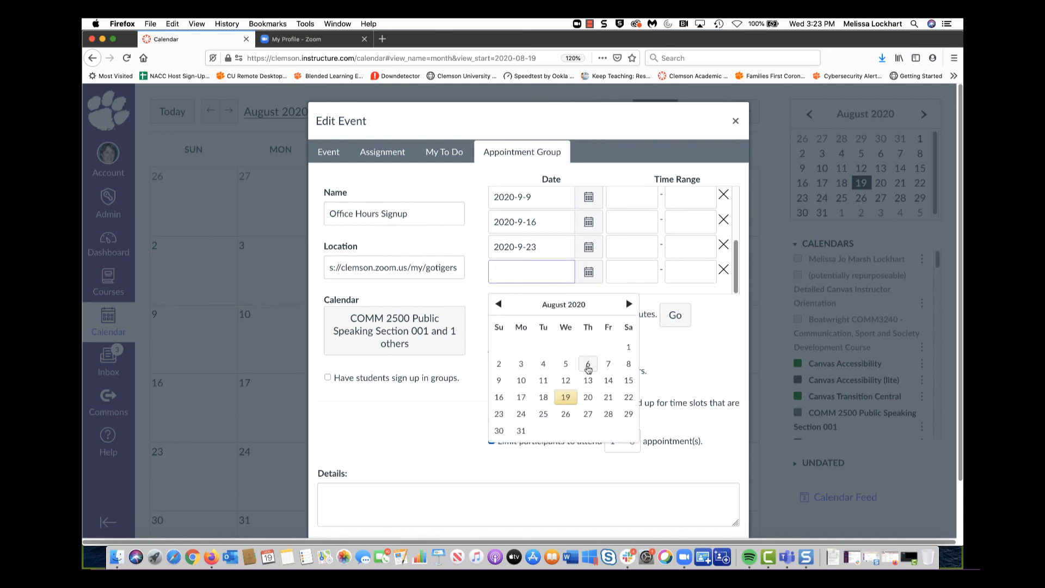
pyautogui.click(629, 304)
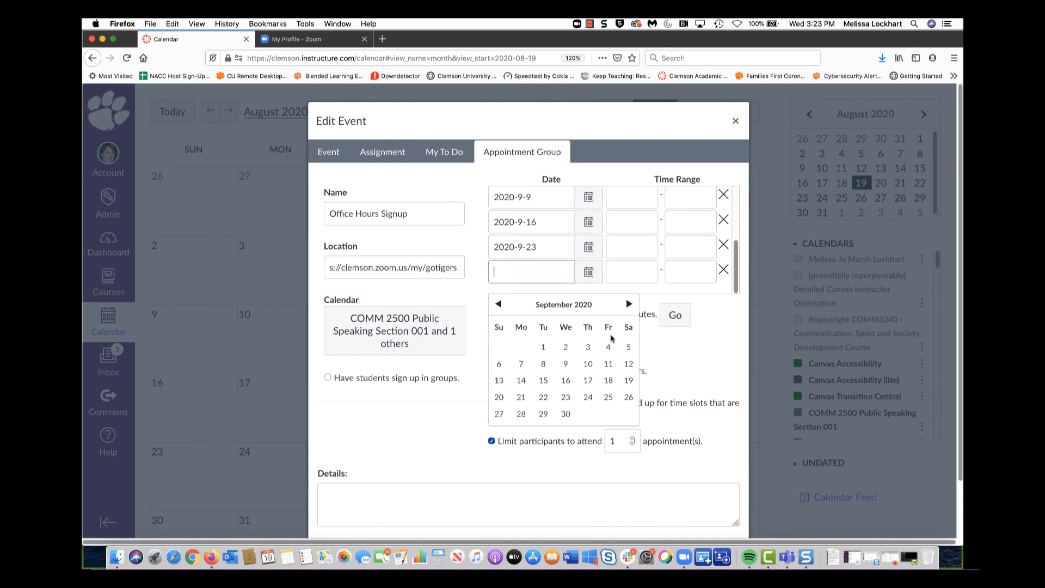
pyautogui.click(565, 414)
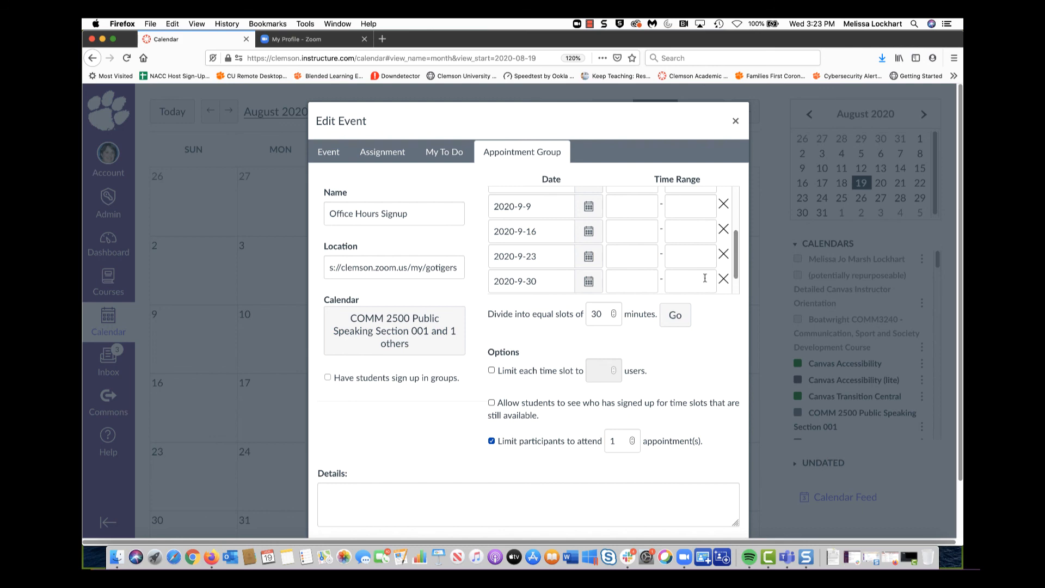
# Fill in 4:00 pm as the start time for every row from August 26 to September 30
pyautogui.scroll(4, 666, 233)
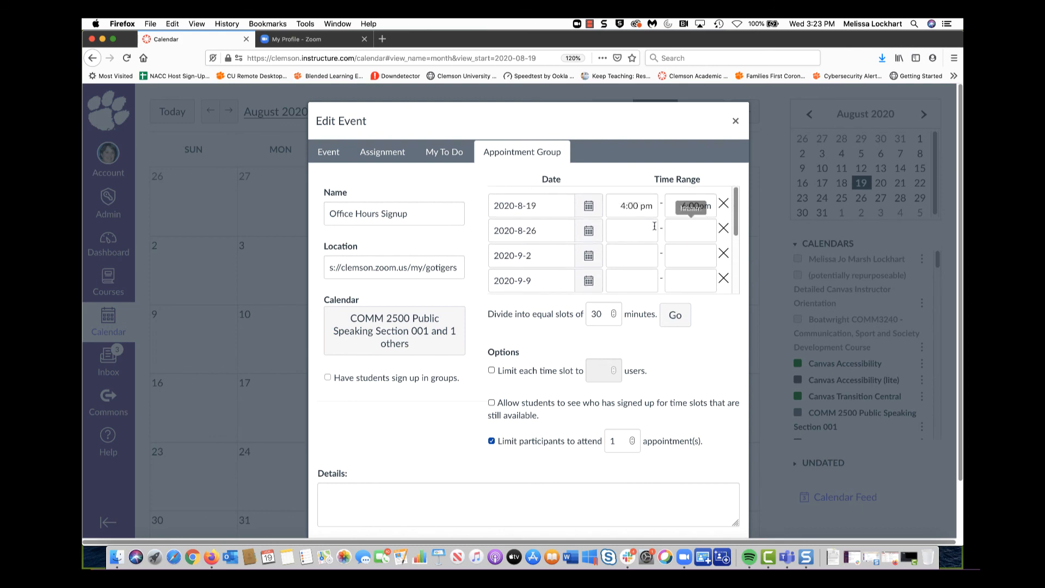
pyautogui.moveTo(618, 205); pyautogui.dragTo(667, 205)
pyautogui.press('super+c')
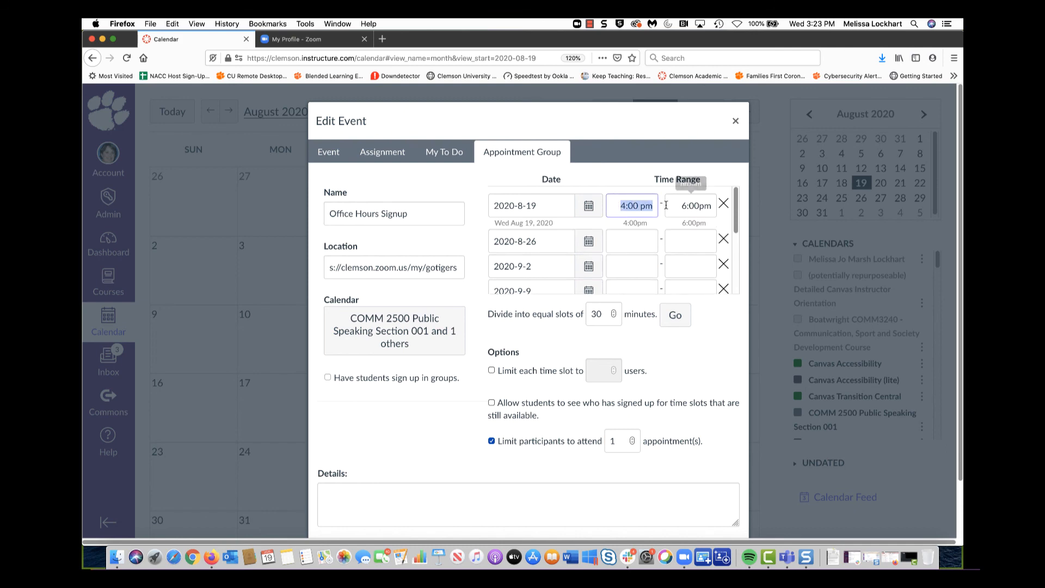
pyautogui.click(629, 246)
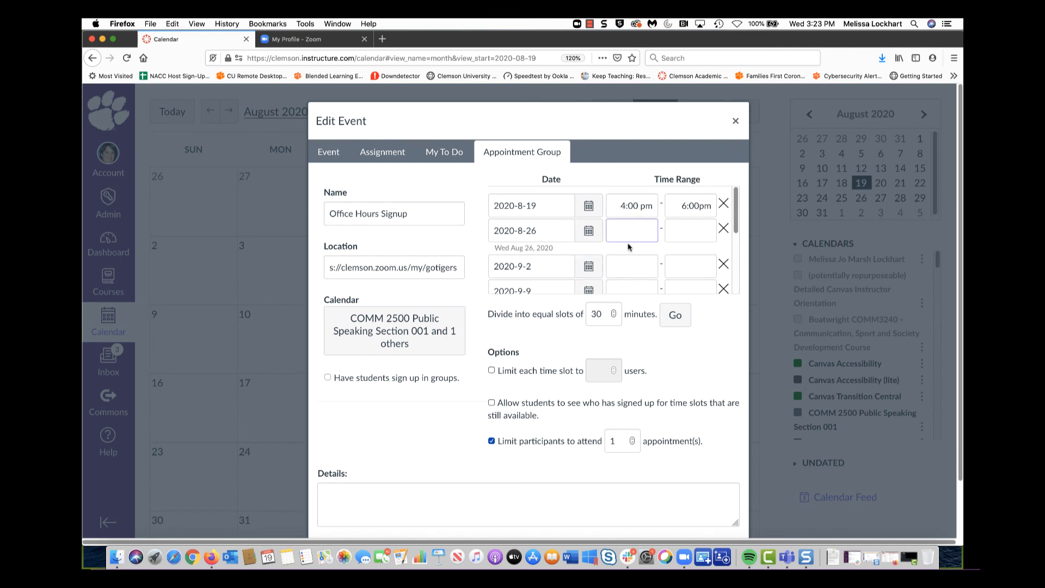
pyautogui.press('super+v')
pyautogui.click(643, 267)
pyautogui.press('super+v')
pyautogui.click(639, 281)
pyautogui.press('super+v')
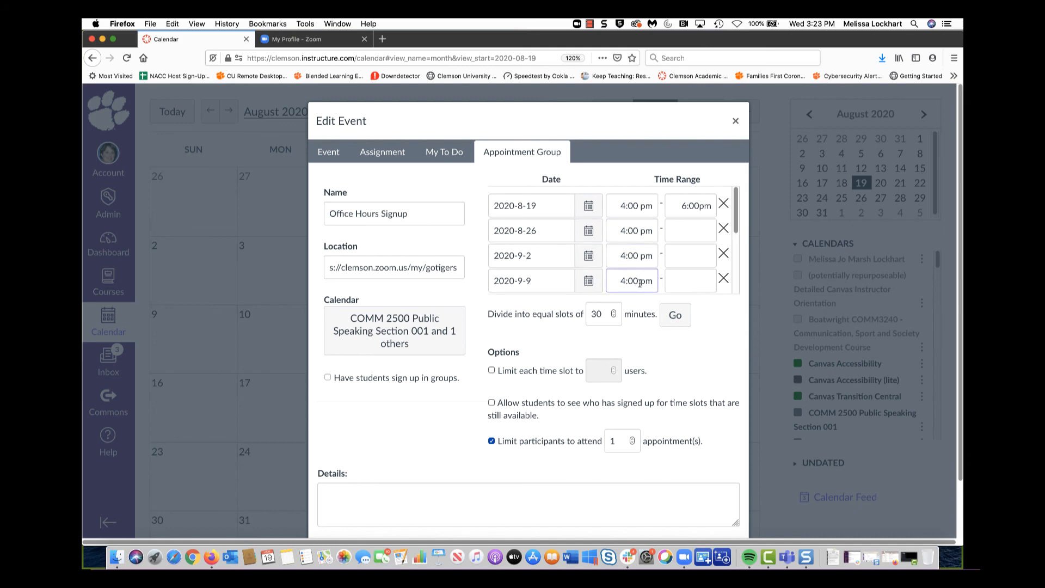
pyautogui.scroll(-3, 639, 283)
pyautogui.click(628, 234)
pyautogui.press('super+v')
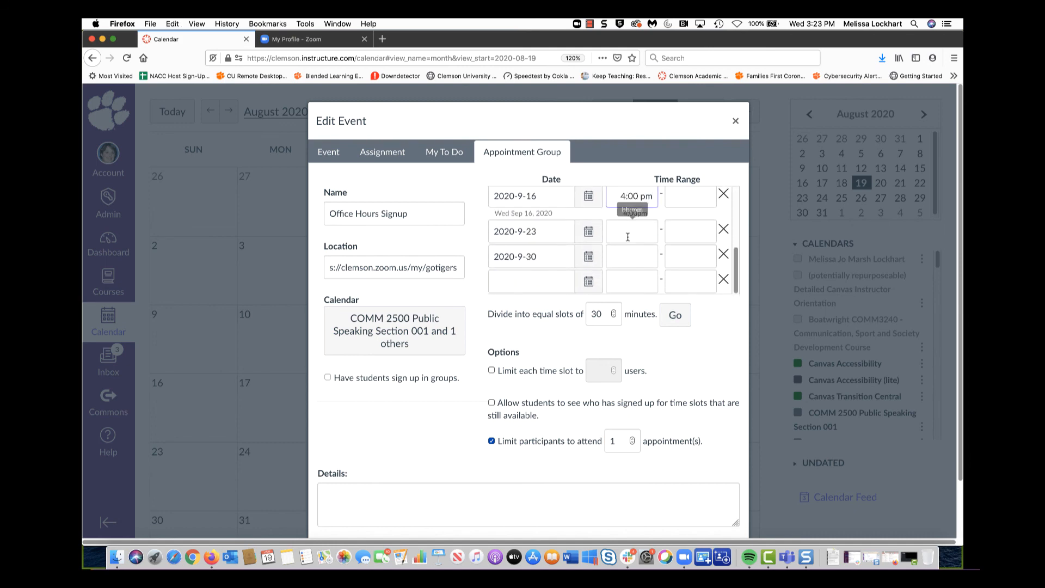
pyautogui.click(628, 237)
pyautogui.press('super+v')
pyautogui.click(630, 256)
pyautogui.press('super+v')
pyautogui.scroll(3, 671, 260)
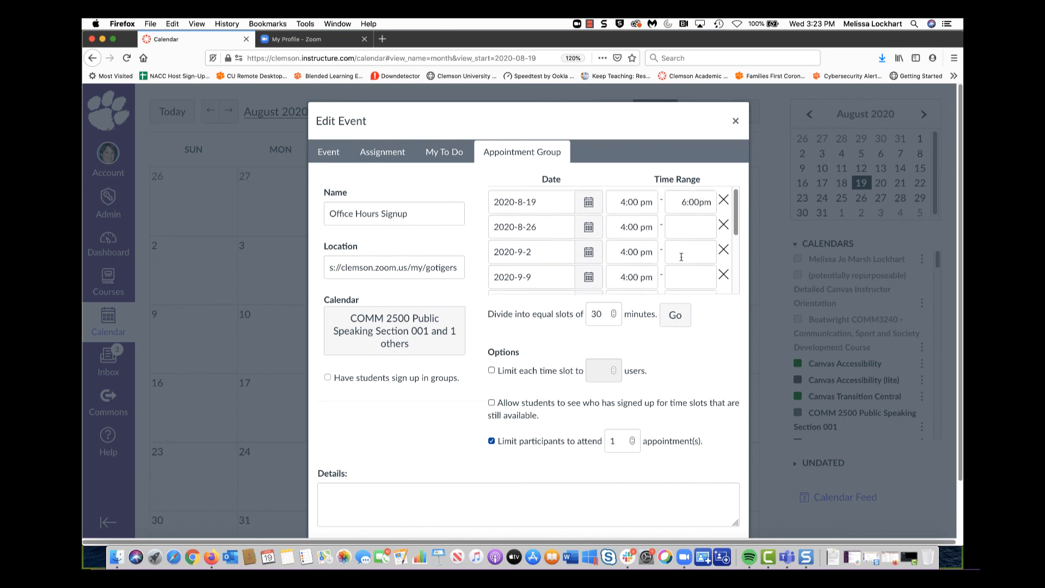
# Copy 6:00pm into the end time of every row from August 26 to September 30
pyautogui.tripleClick(694, 203)
pyautogui.press('super+c')
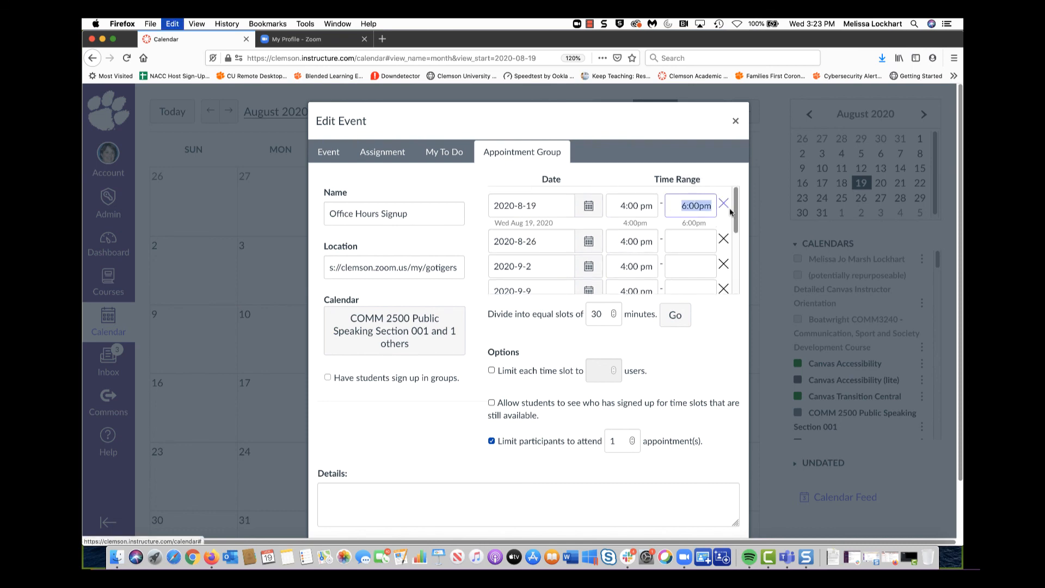
pyautogui.click(687, 240)
pyautogui.press('super+v')
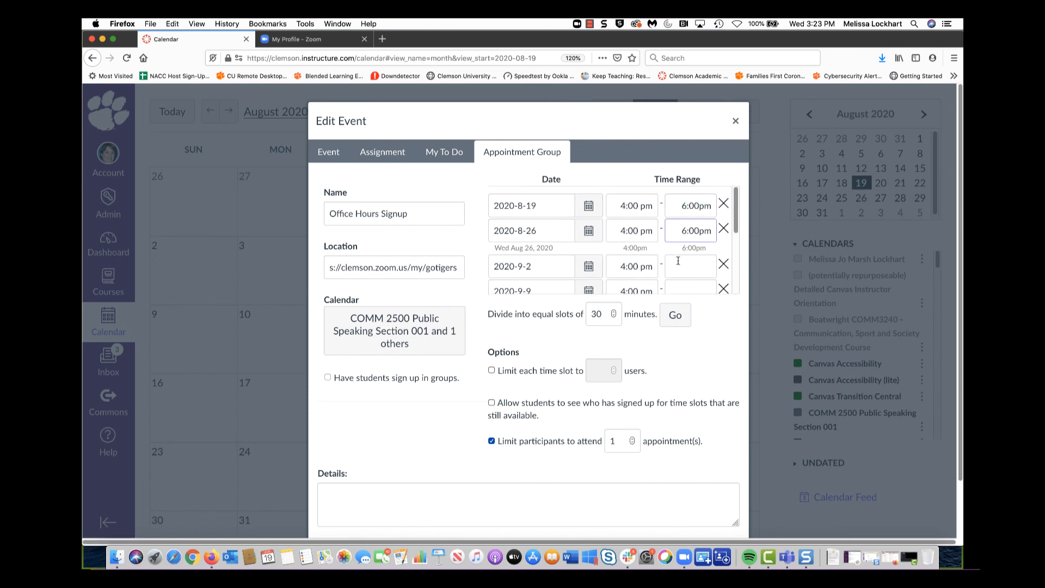
pyautogui.click(678, 260)
pyautogui.press('super+v')
pyautogui.click(683, 286)
pyautogui.press('super+v')
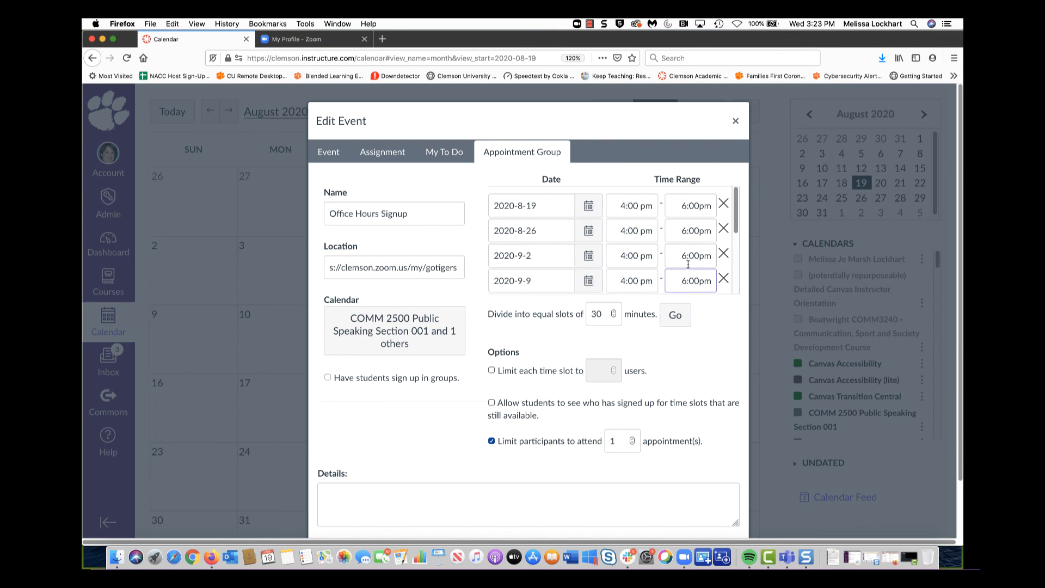
pyautogui.scroll(-3, 688, 265)
pyautogui.click(683, 205)
pyautogui.press('super+v')
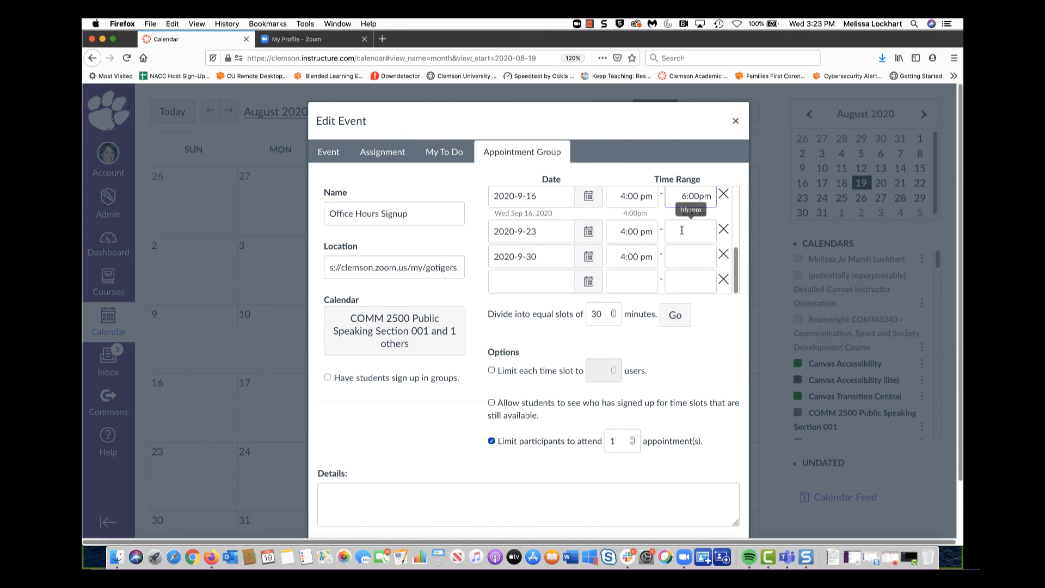
pyautogui.click(682, 230)
pyautogui.press('super+v')
pyautogui.click(681, 256)
pyautogui.press('super+v')
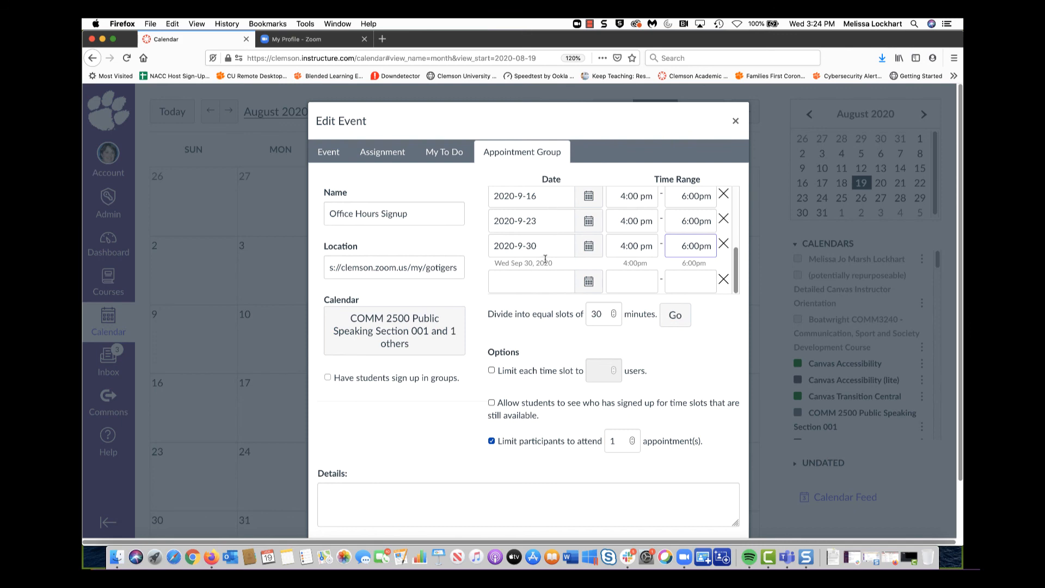
pyautogui.scroll(-1, 545, 258)
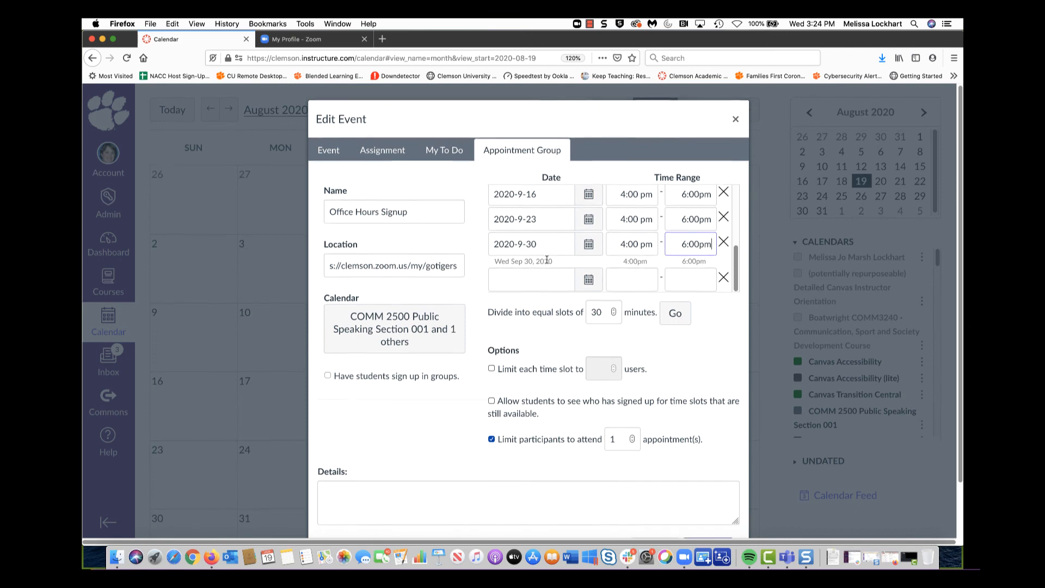
# Split the ranges into 30-minute slots, limit each slot to 1 user, and publish the group
pyautogui.click(675, 307)
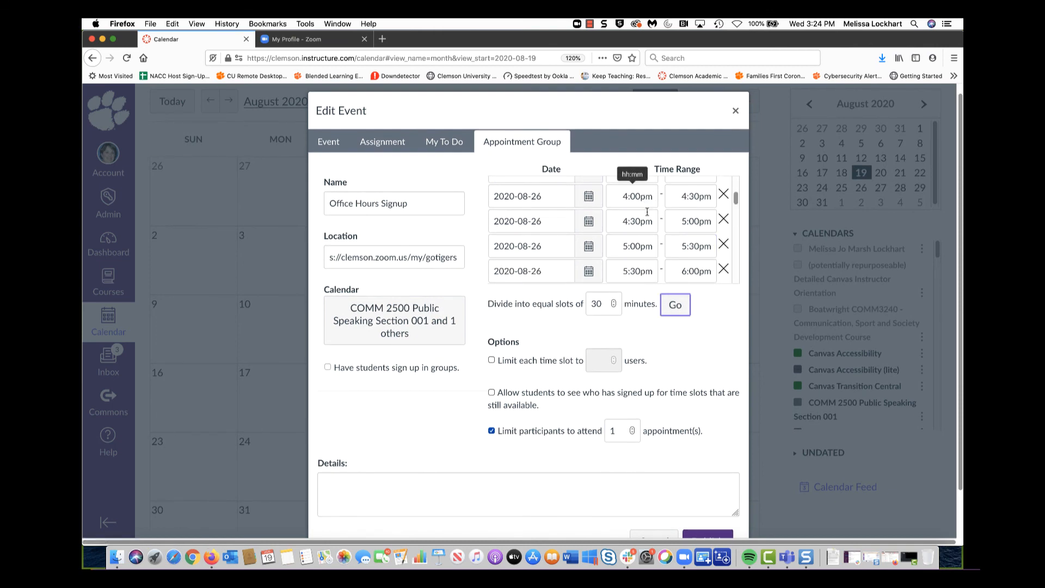
pyautogui.scroll(-2, 642, 270)
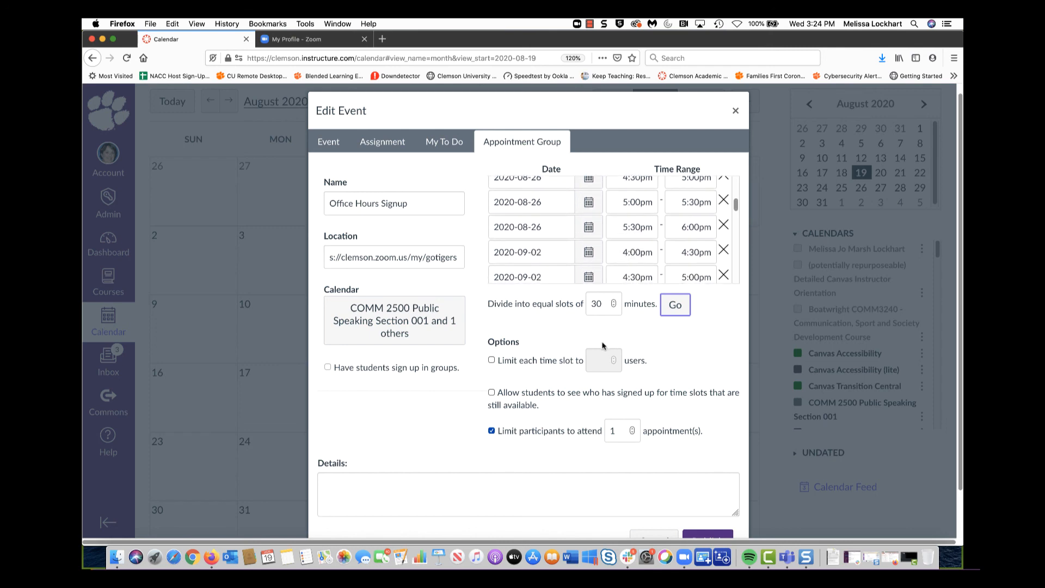
pyautogui.click(492, 361)
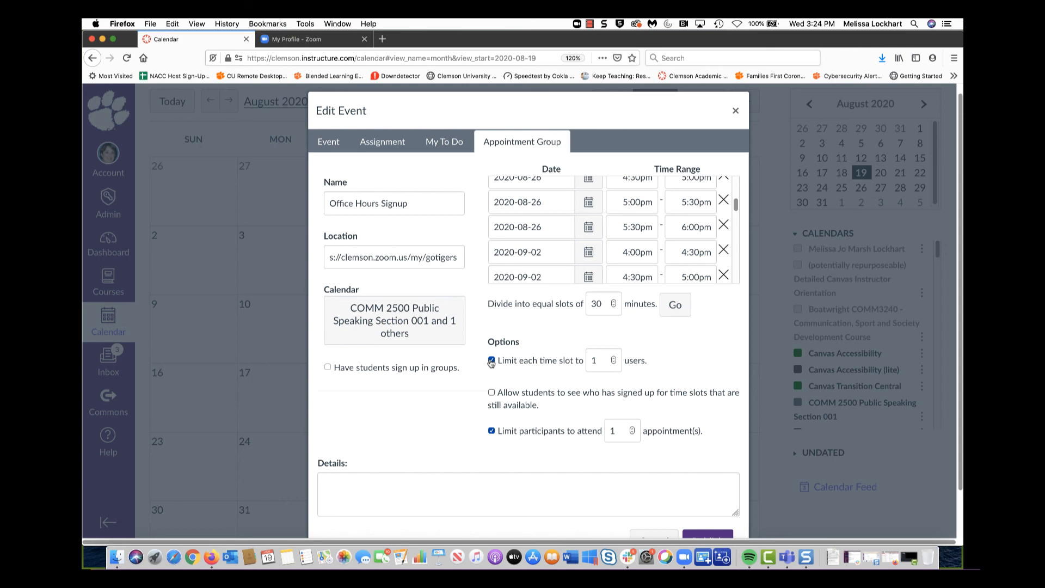
pyautogui.scroll(-2, 697, 486)
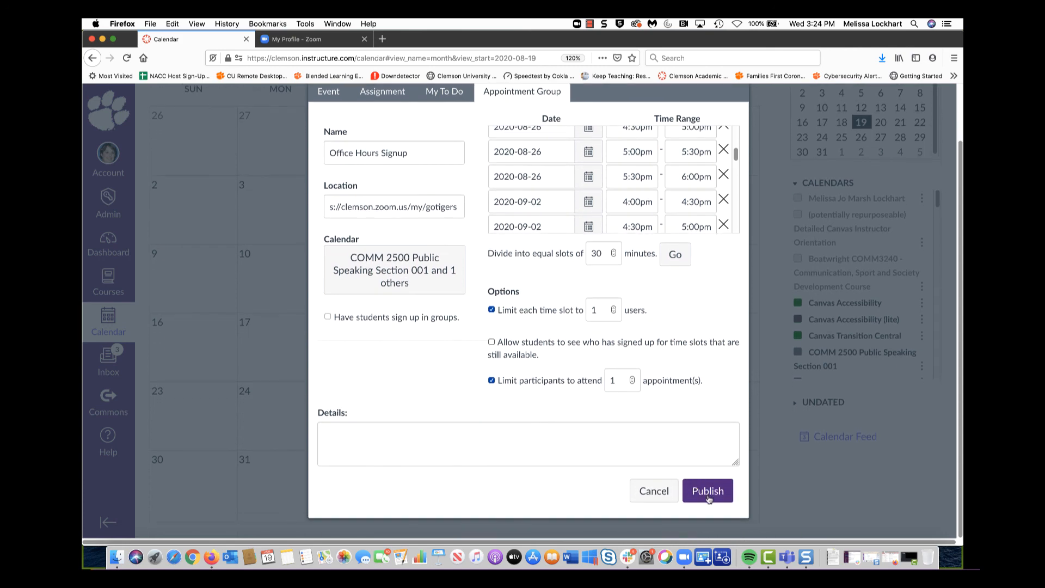
pyautogui.click(709, 498)
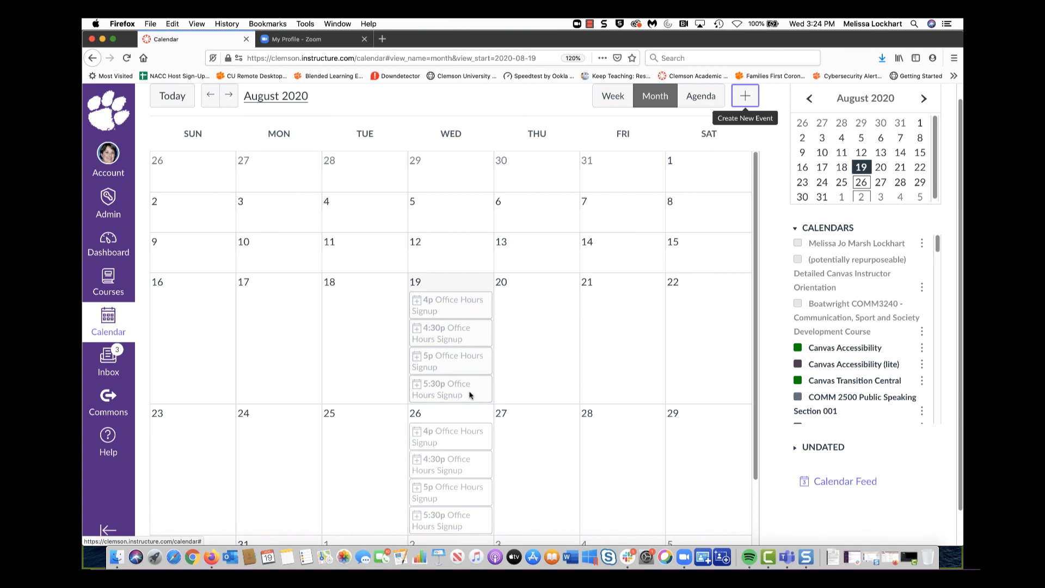
# Open a new tab and reload the student's Canvas calendar for August 2020
pyautogui.click(382, 41)
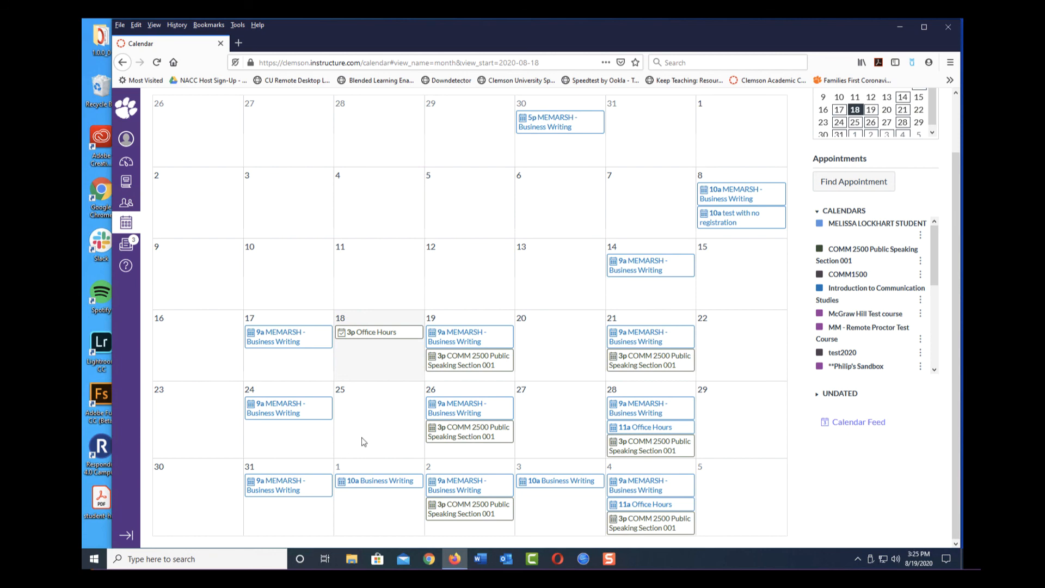
pyautogui.click(157, 62)
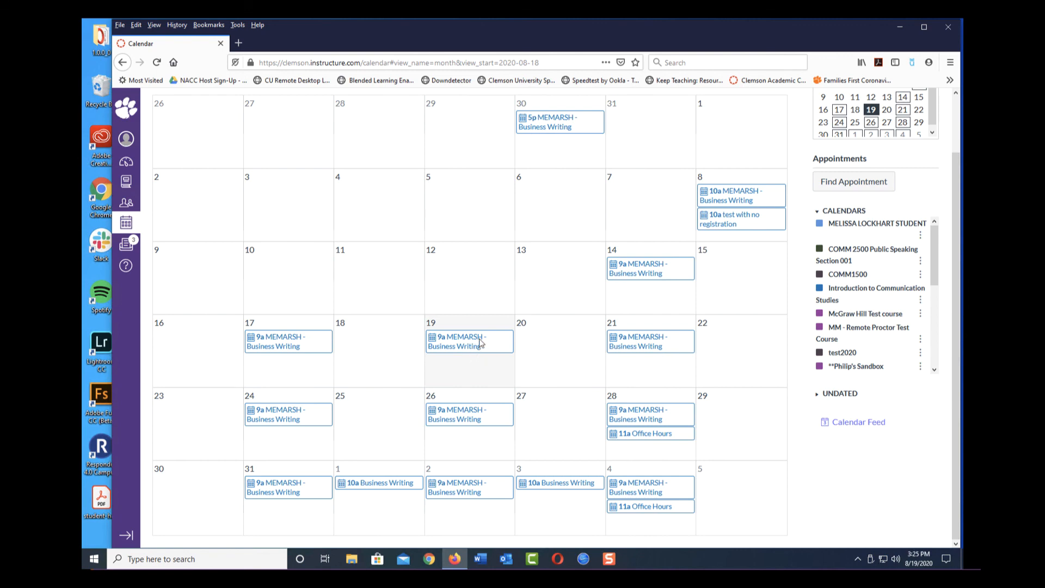
pyautogui.moveTo(481, 337)
# List COMM1500's available appointment slots and open the Aug 19 4:00–4:30pm Office Hours Signup slot
pyautogui.click(843, 185)
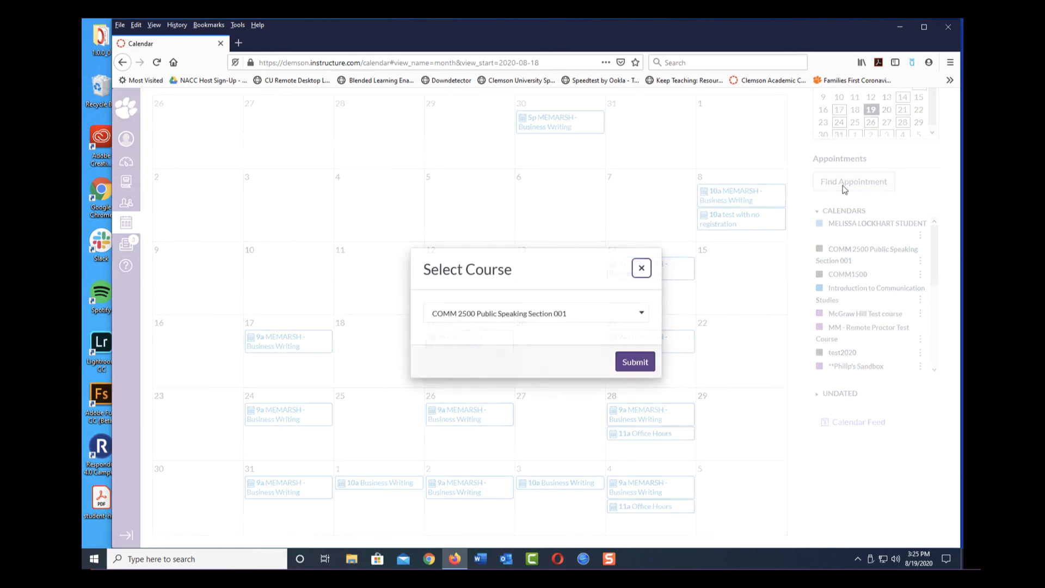
pyautogui.click(621, 308)
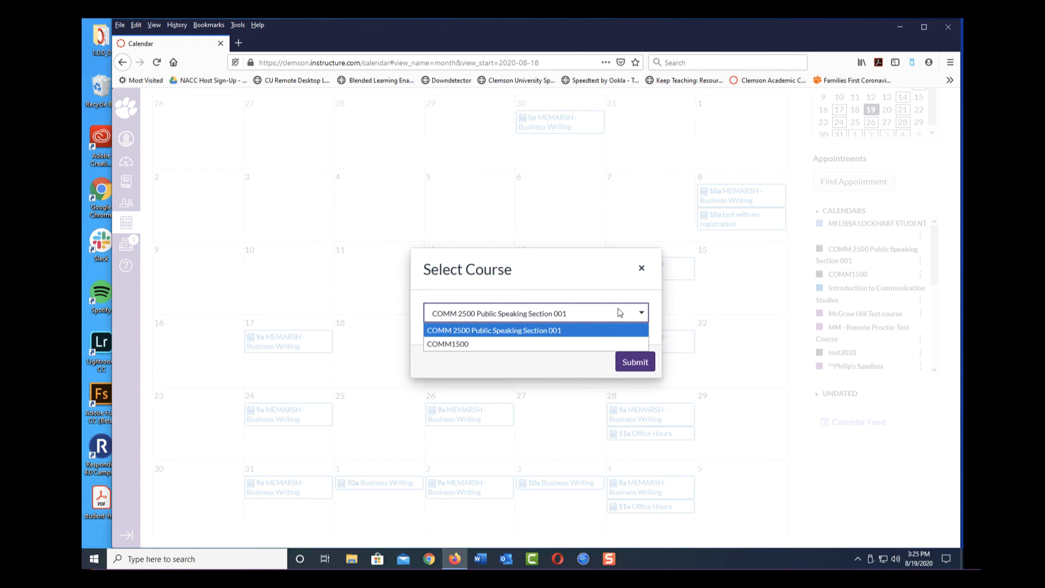
pyautogui.click(562, 341)
pyautogui.click(635, 361)
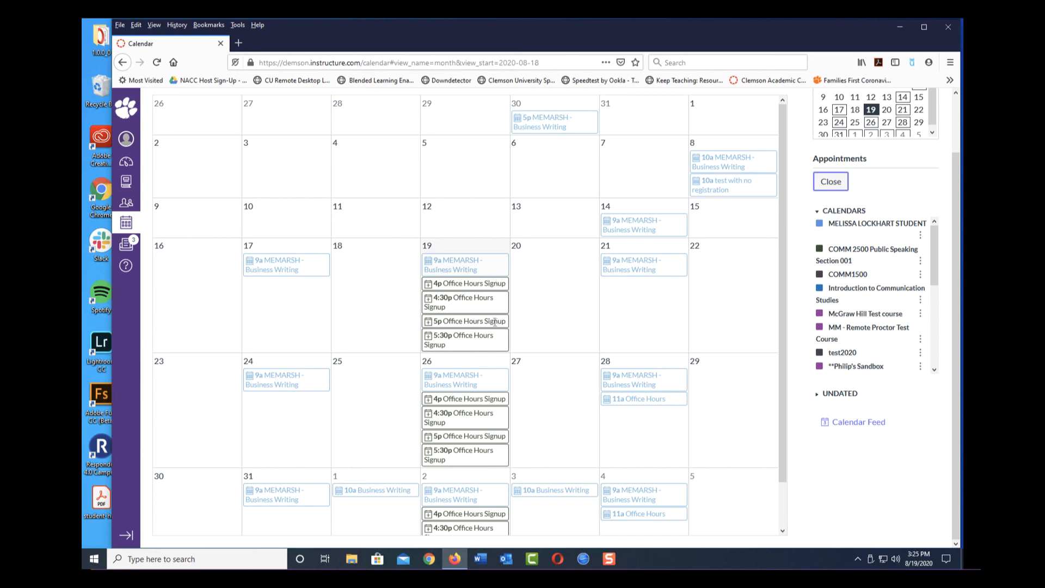
pyautogui.click(469, 287)
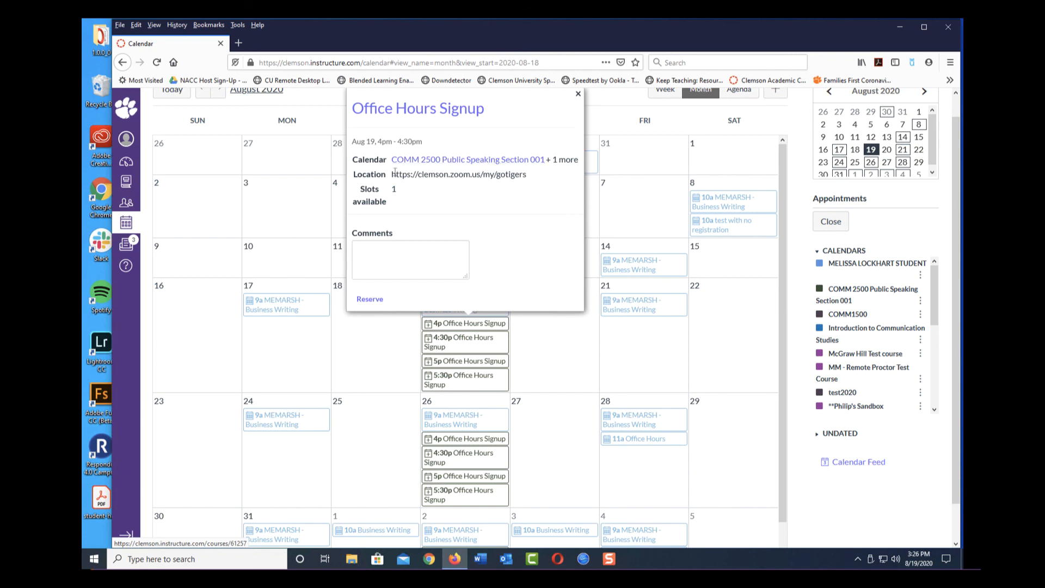
# Reserve the slot with the comment 'I need to speak with you about my', signed with the student's name
pyautogui.click(385, 259)
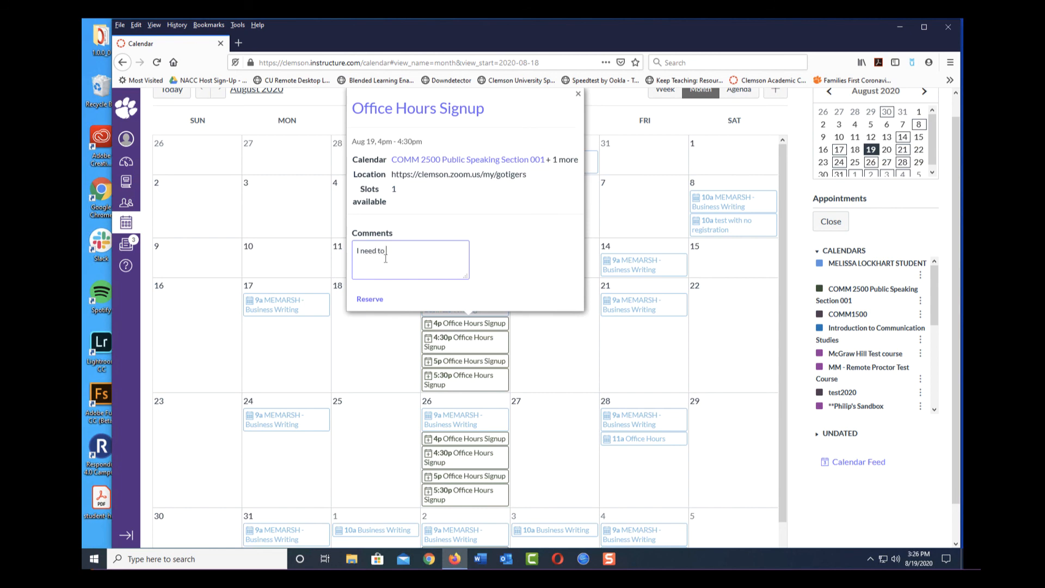
pyautogui.write('I need to speak with you about my Persuasive speech.')
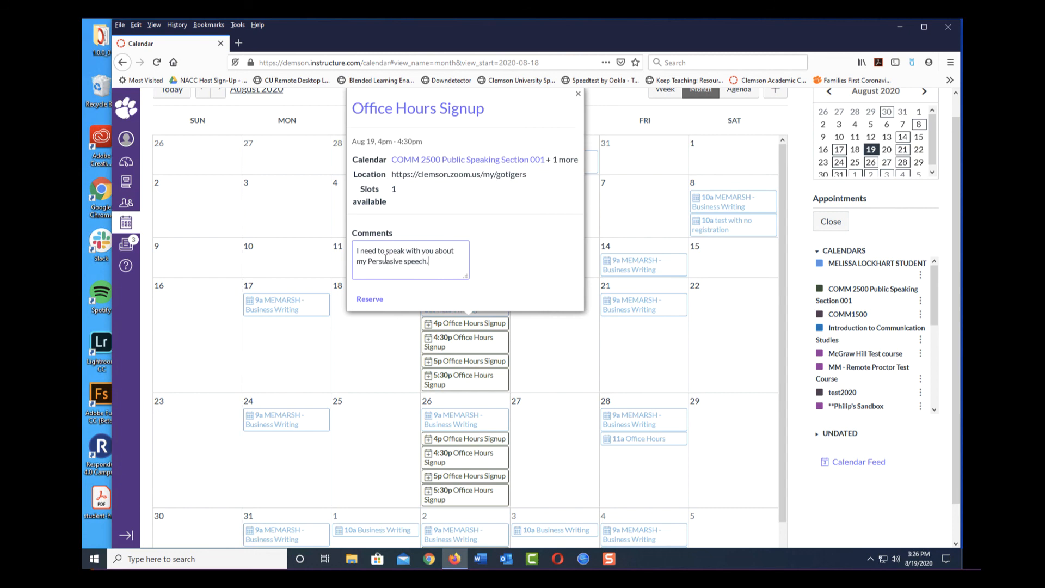
pyautogui.press('Return')
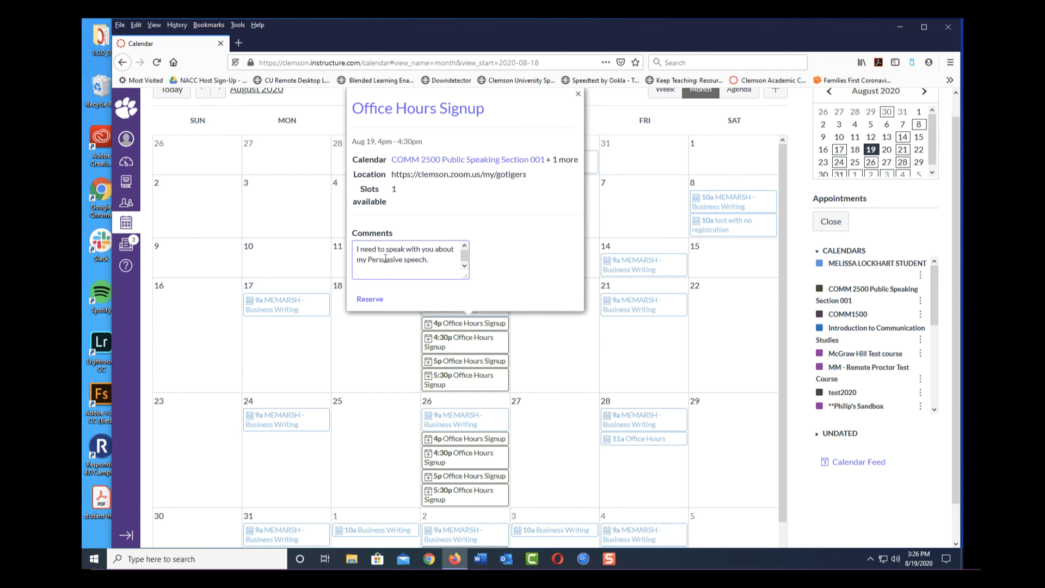
pyautogui.click(370, 299)
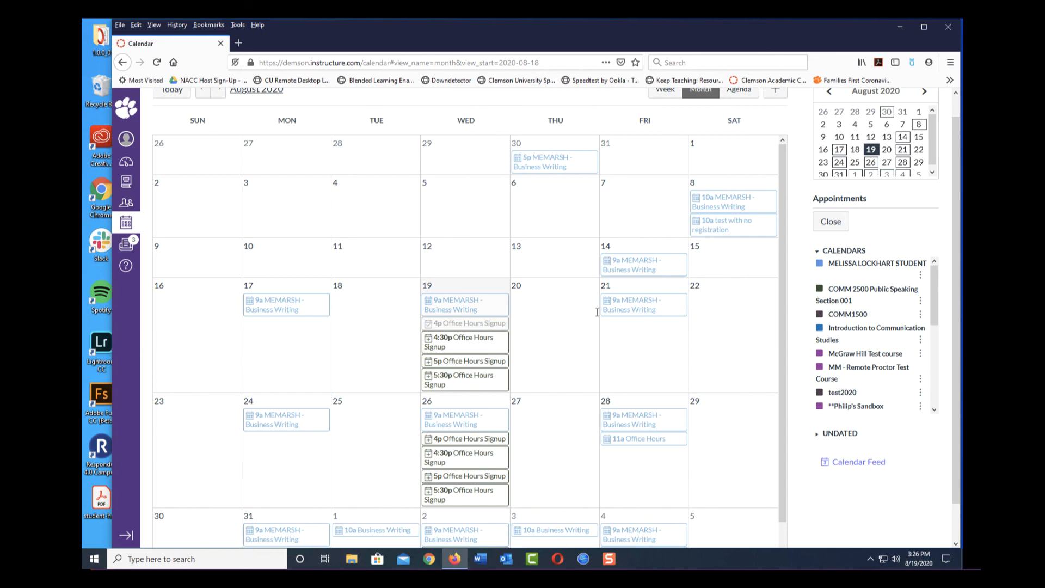
pyautogui.click(821, 223)
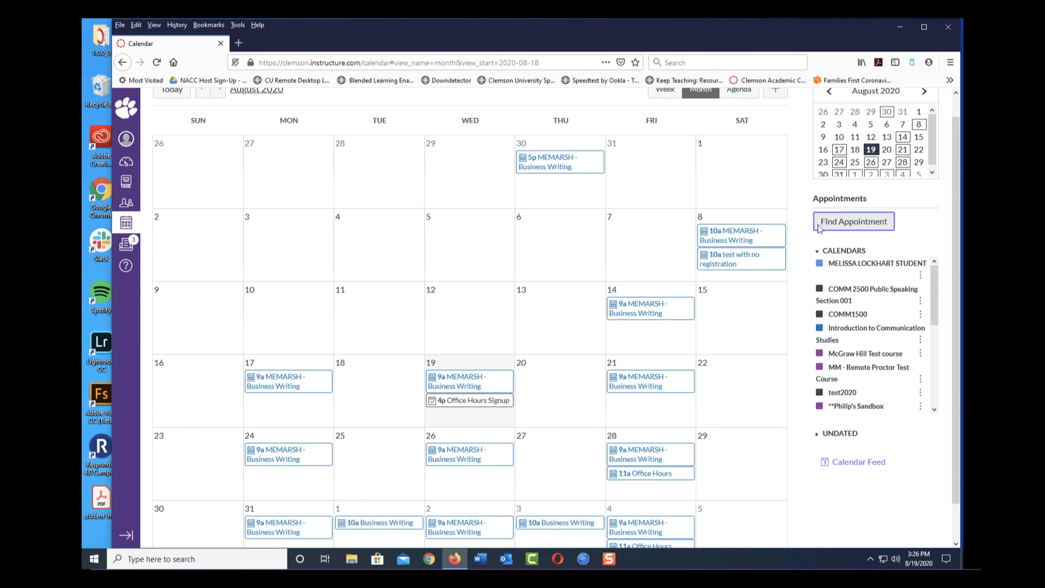
# View the reserved Aug 19 4p slot's details, highlighting its Zoom location link, then close them
pyautogui.scroll(-1, 545, 320)
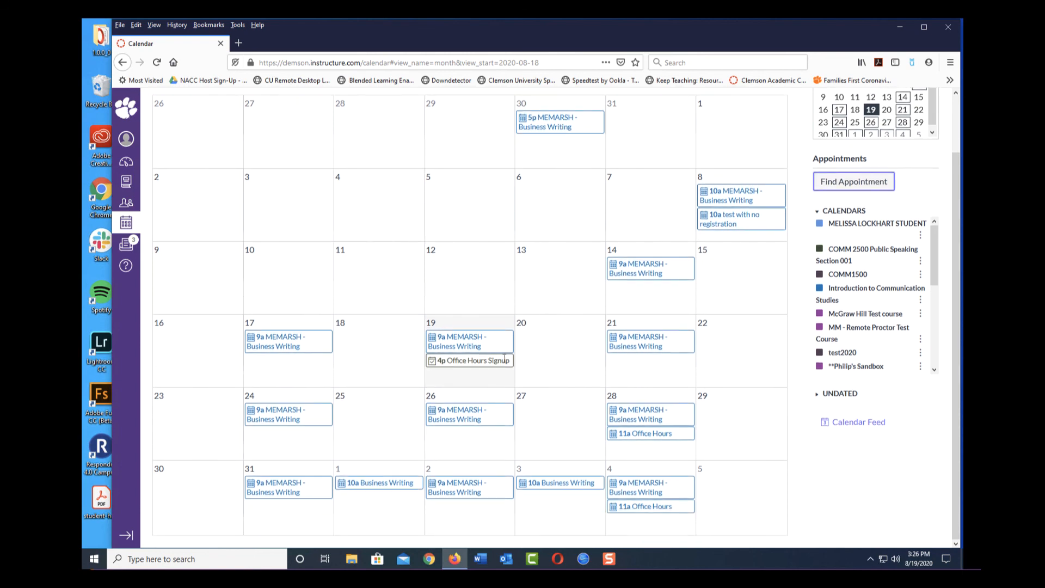
pyautogui.moveTo(504, 360)
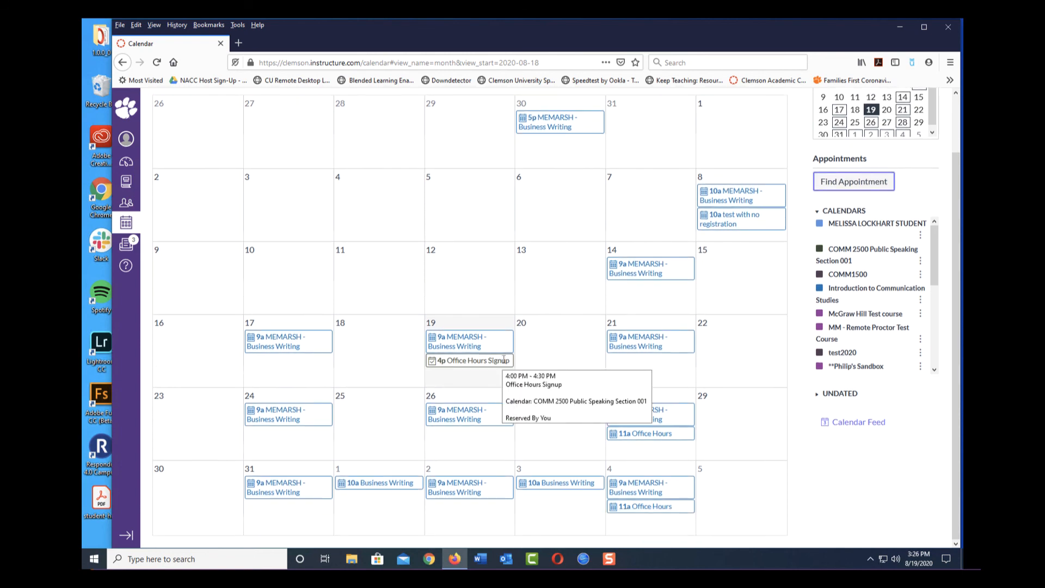
pyautogui.click(493, 361)
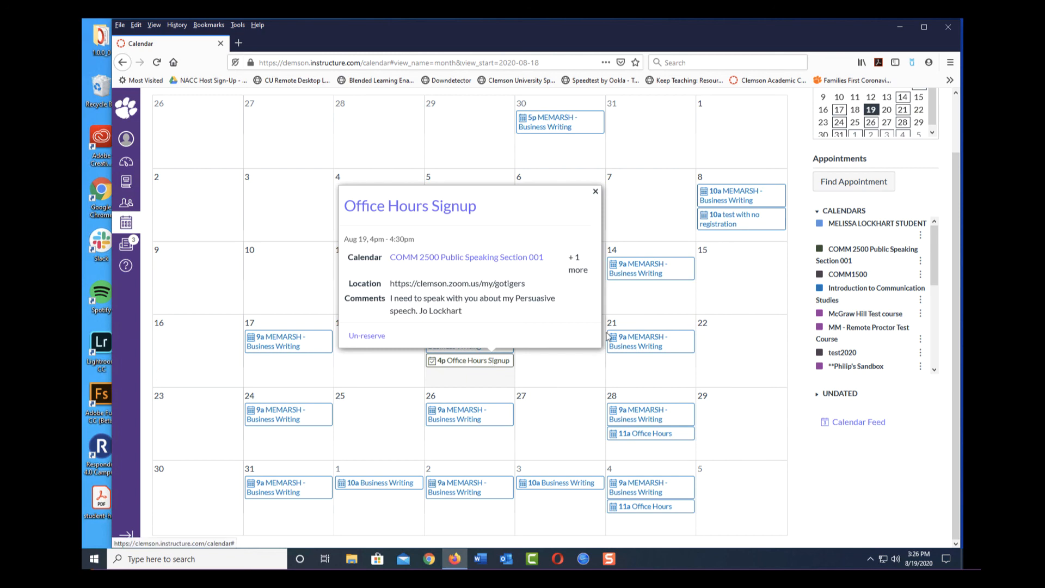
pyautogui.moveTo(527, 284); pyautogui.dragTo(386, 286)
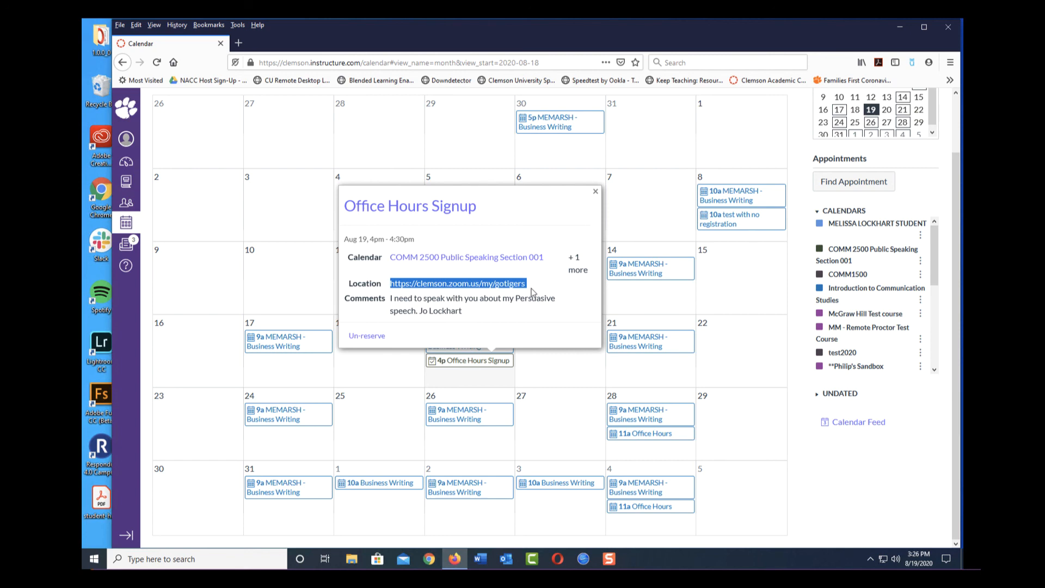
pyautogui.click(595, 192)
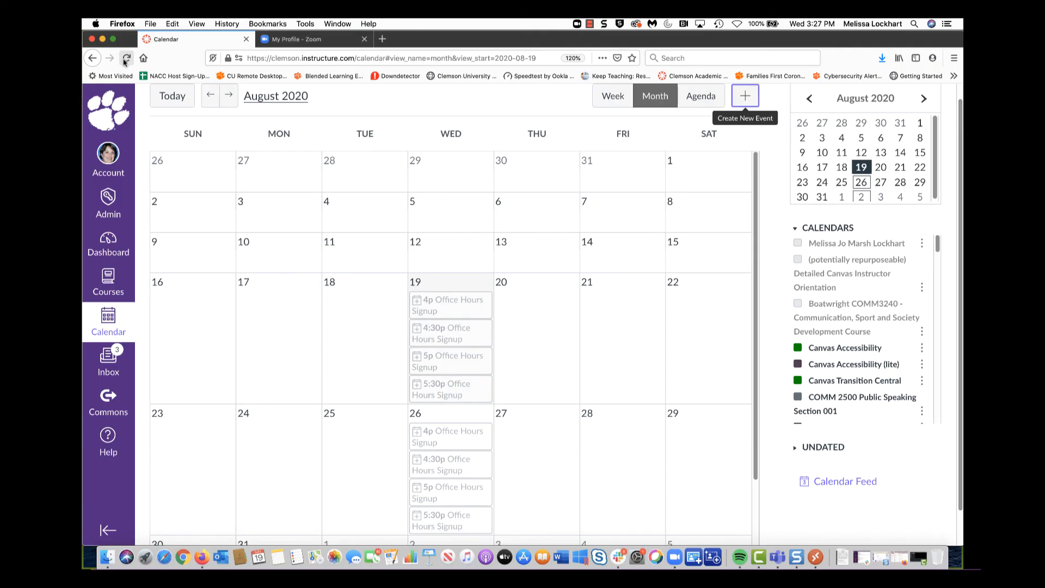
# Reload the instructor's calendar and open the Aug 19 4p Office Hours Signup slot's attendee details
pyautogui.click(125, 63)
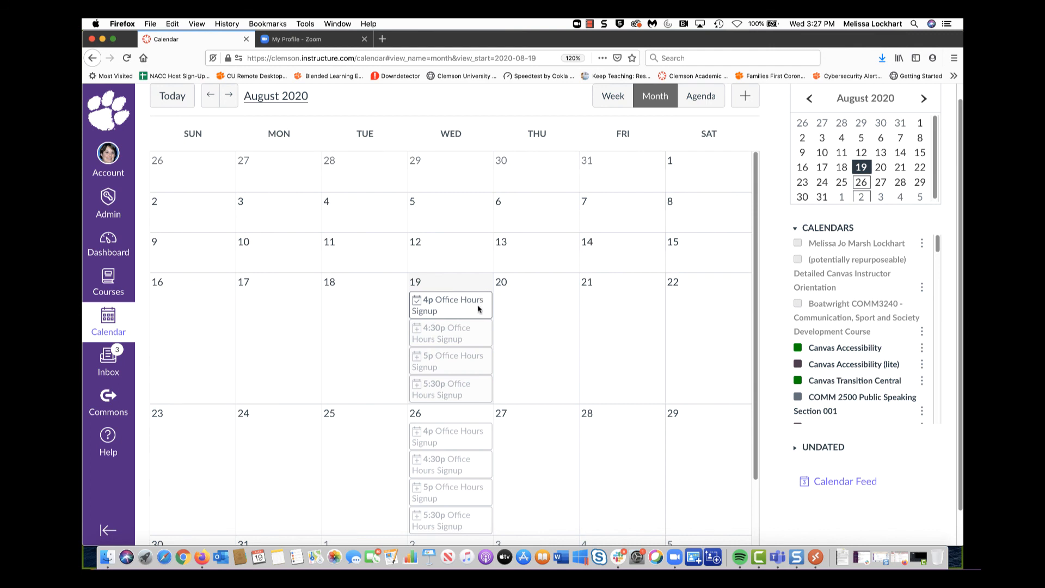
pyautogui.moveTo(476, 297)
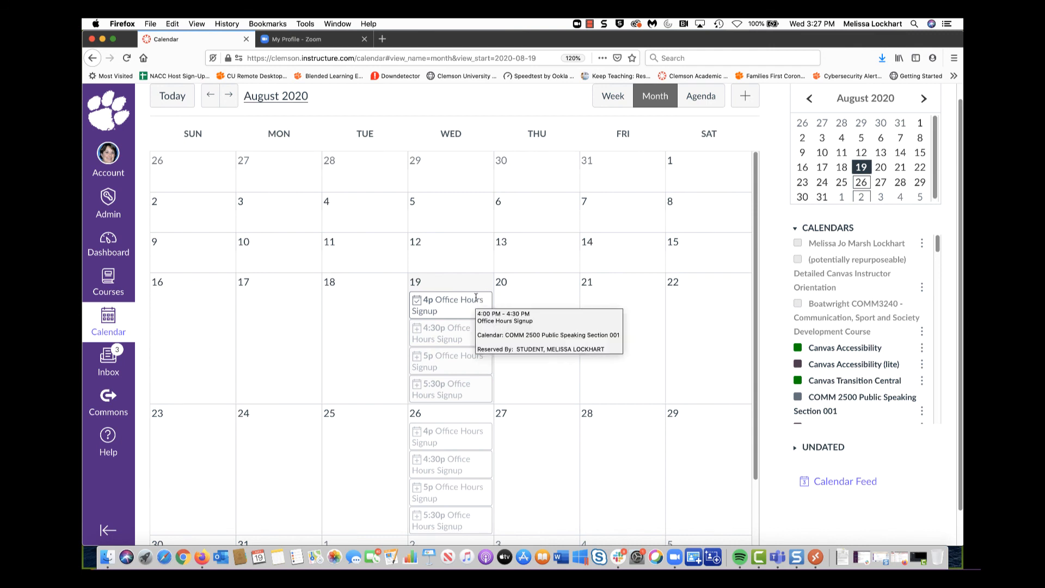
pyautogui.click(476, 298)
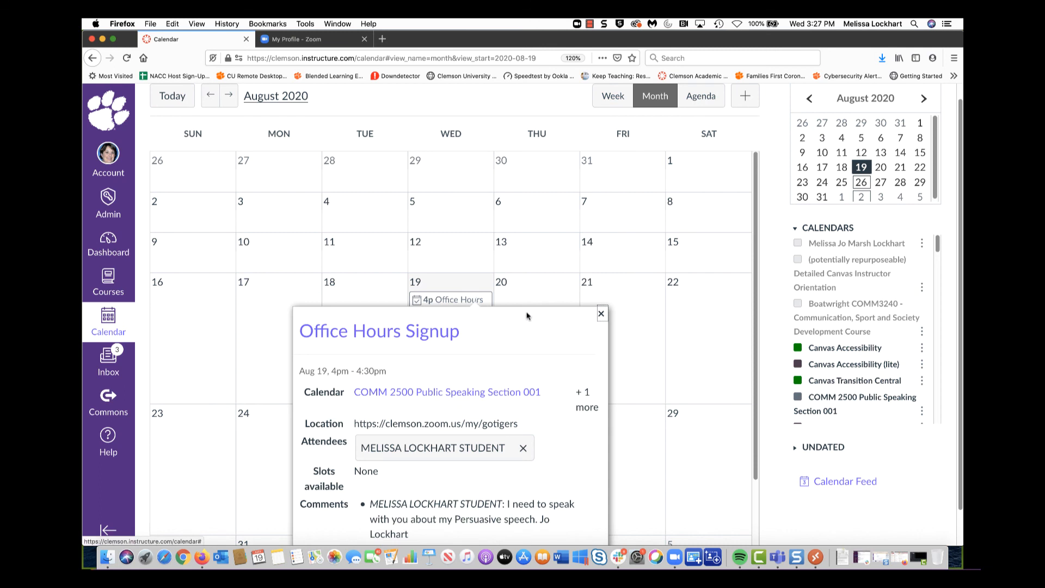
pyautogui.moveTo(527, 314); pyautogui.dragTo(506, 332)
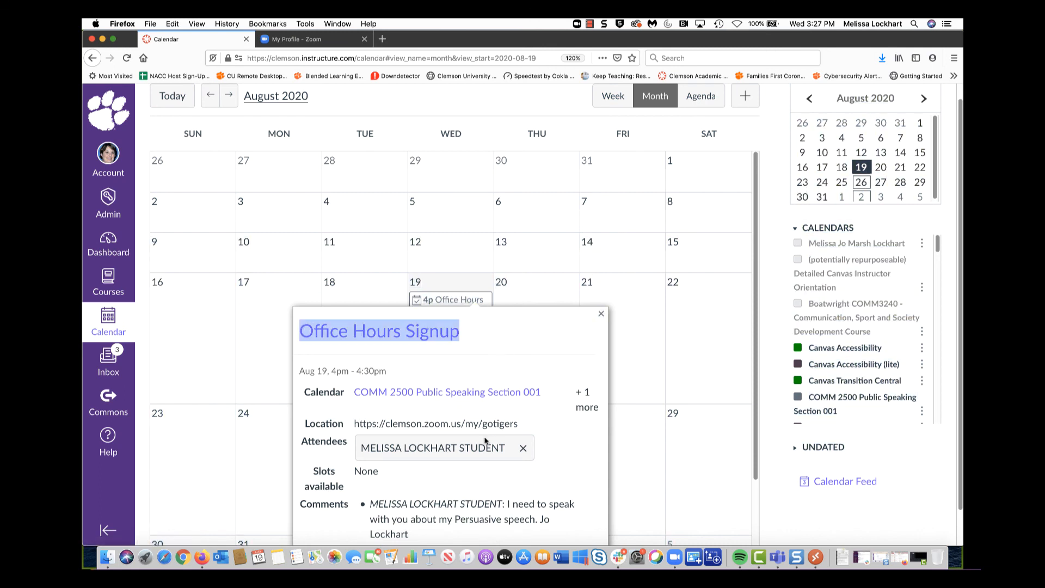
pyautogui.scroll(-2, 513, 407)
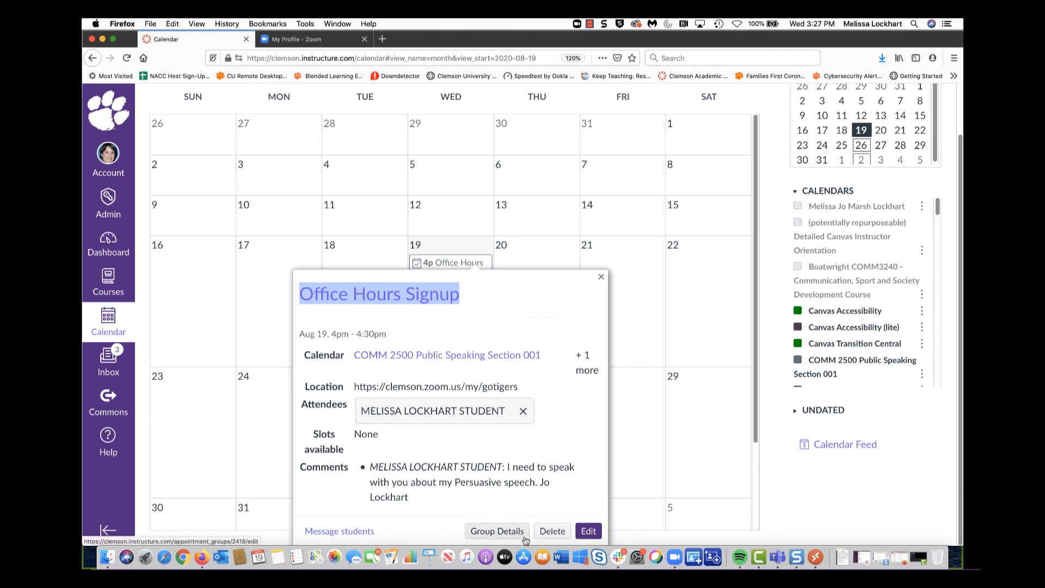
# Start a message to the slot's attendee, then cancel it without sending
pyautogui.click(364, 532)
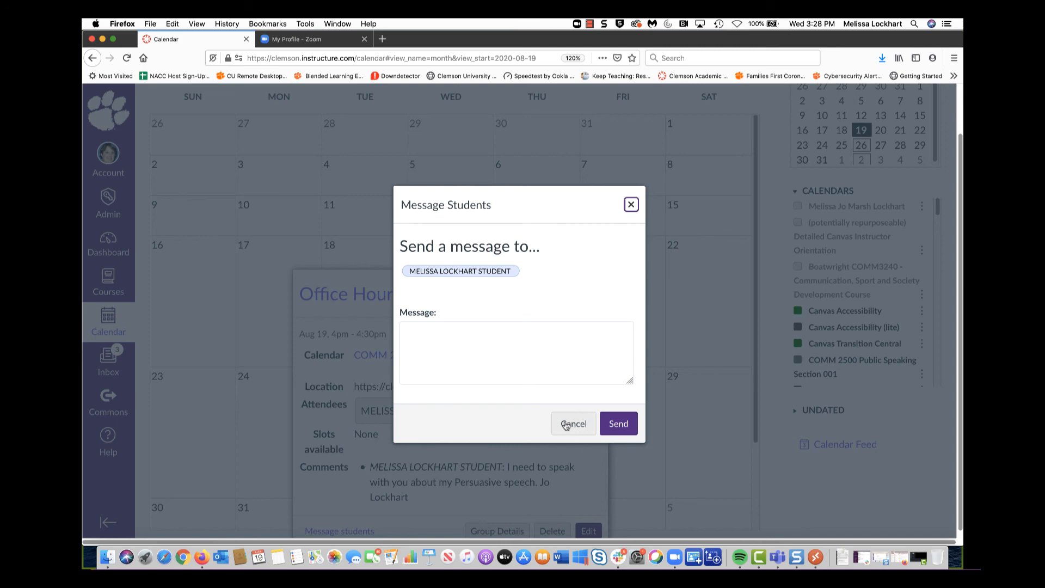
pyautogui.click(566, 425)
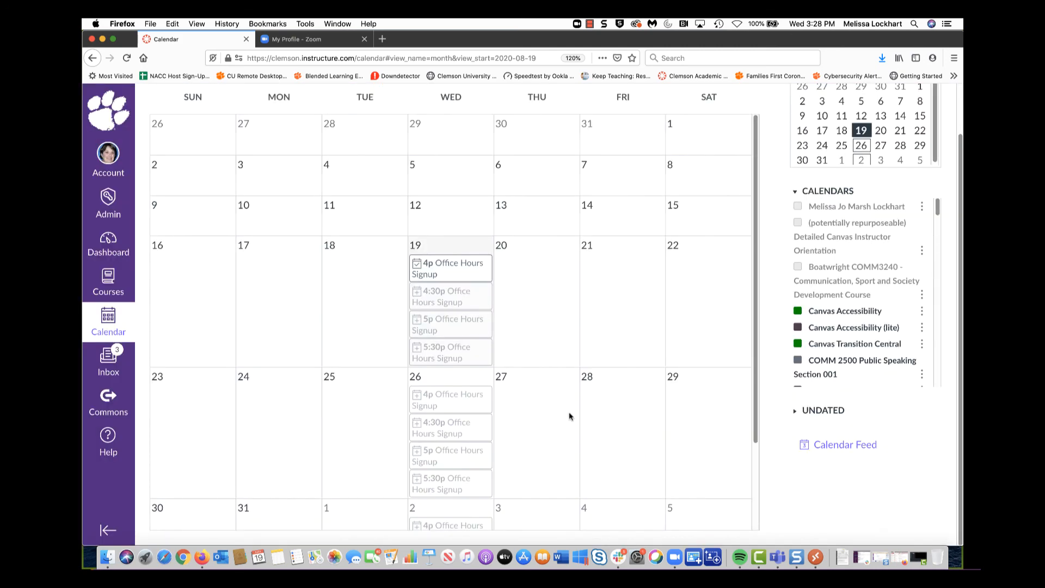